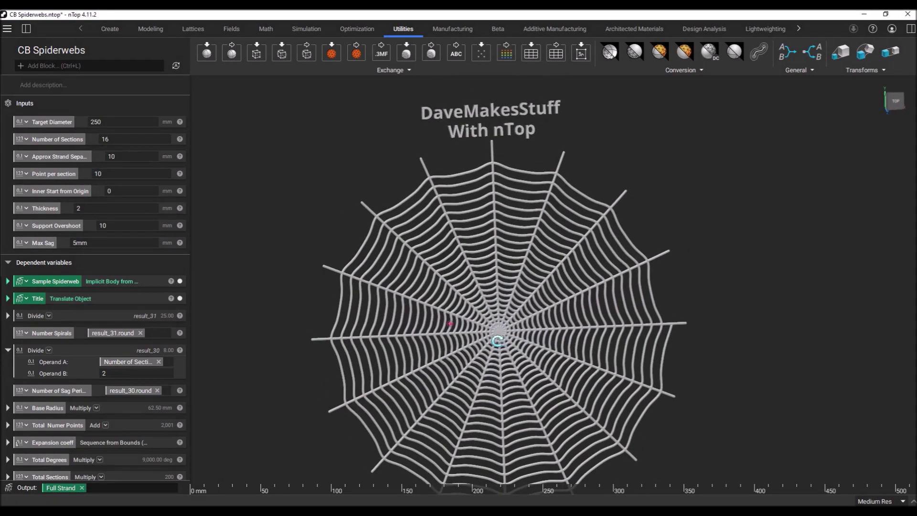
- Examine the spiderweb model's radial supports, sagging spiral strands and title text
scroll(587, 348, "up", 3)
right_click_drag(587, 347, 553, 359)
scroll(526, 339, "down", 3)
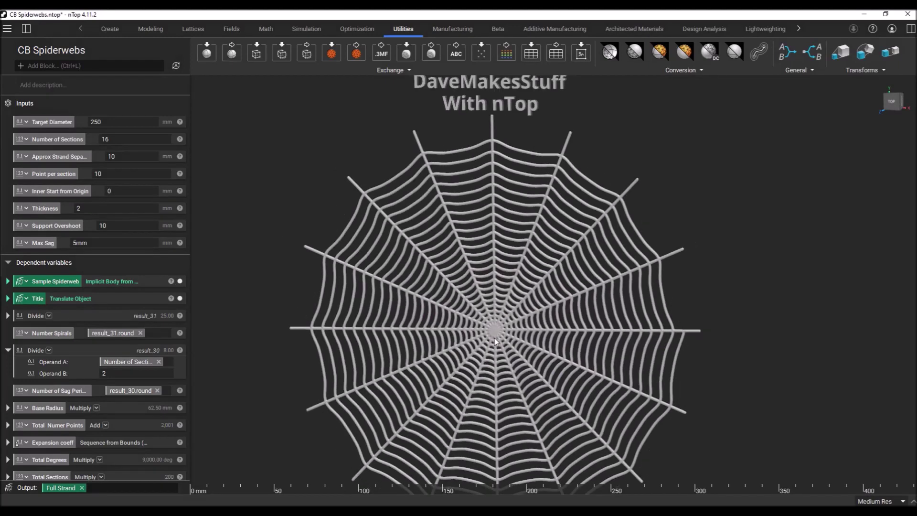
scroll(496, 318, "up", 3)
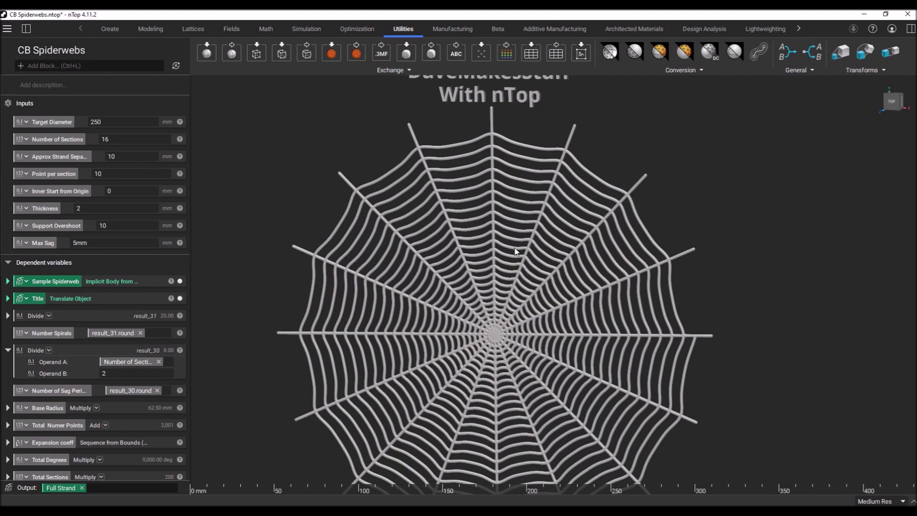
scroll(493, 304, "down", 3)
scroll(492, 303, "up", 3)
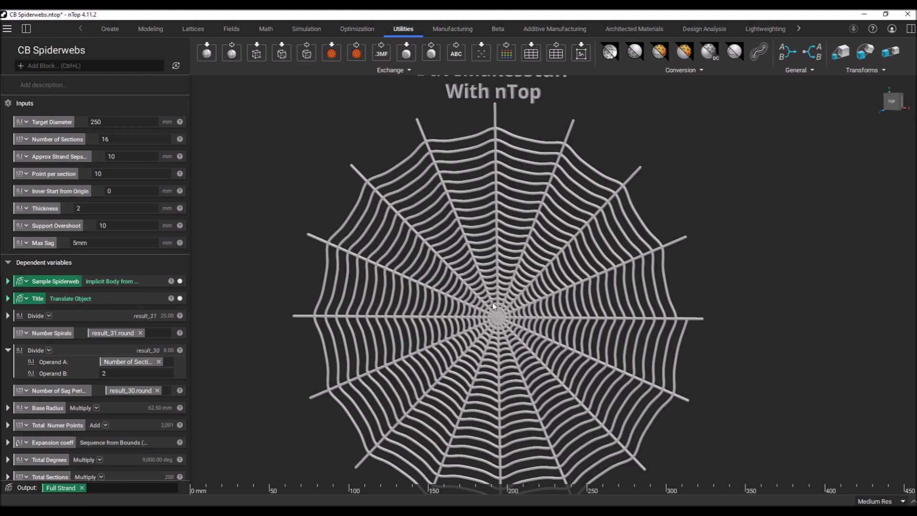
scroll(492, 302, "down", 3)
scroll(499, 359, "up", 4)
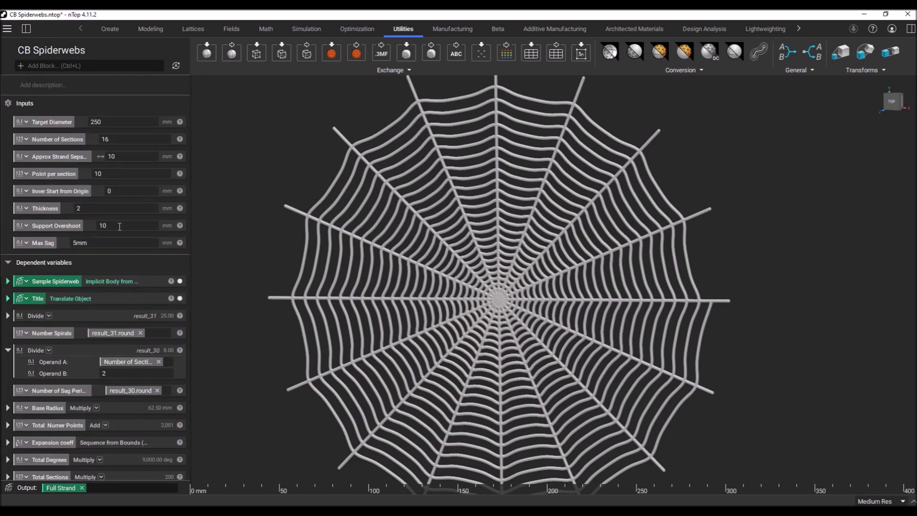
scroll(507, 354, "down", 3)
right_click_drag(507, 355, 496, 287)
scroll(520, 306, "up", 2)
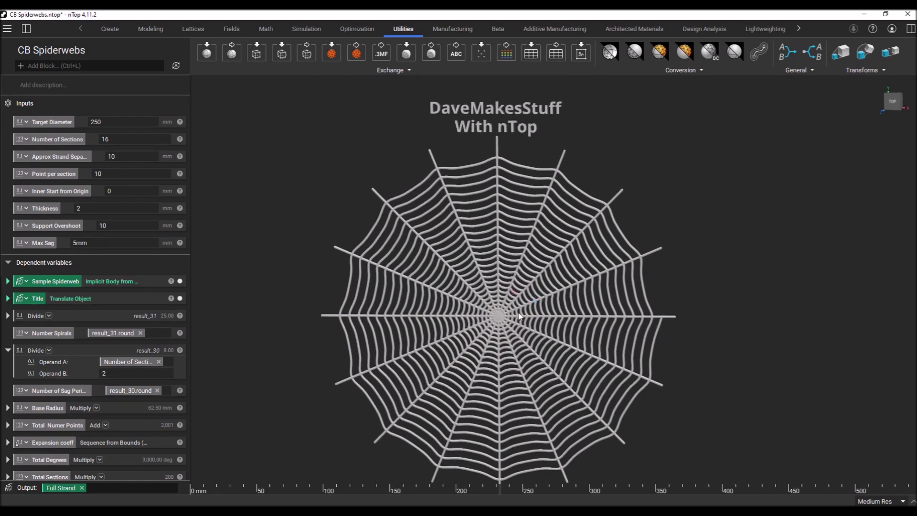
scroll(495, 334, "down", 2)
scroll(489, 305, "up", 3)
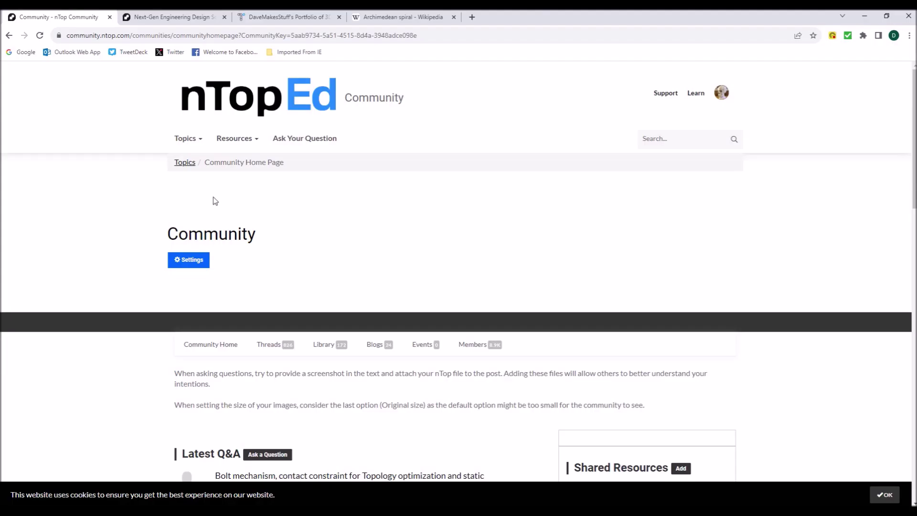
- Switch to the browser and look over the nTop Community home page
scroll(353, 246, "down", 3)
scroll(354, 246, "up", 3)
scroll(309, 145, "down", 1)
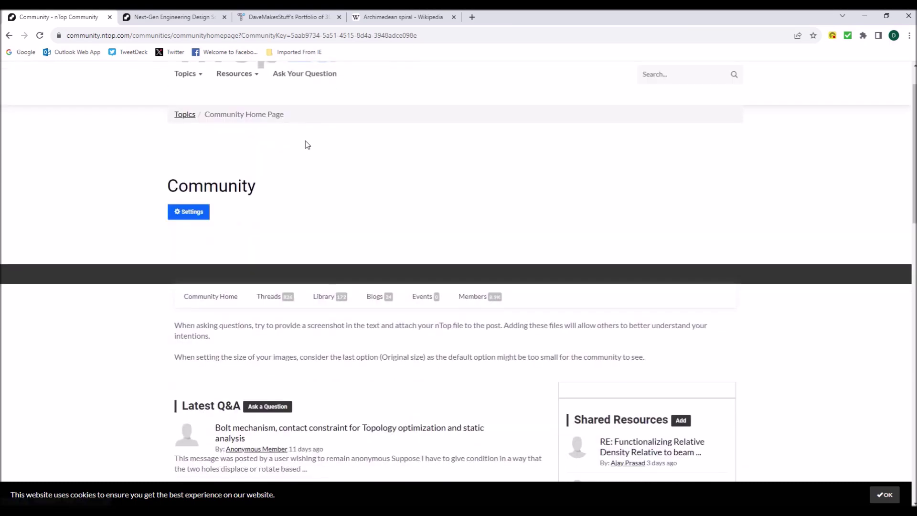
scroll(306, 144, "up", 1)
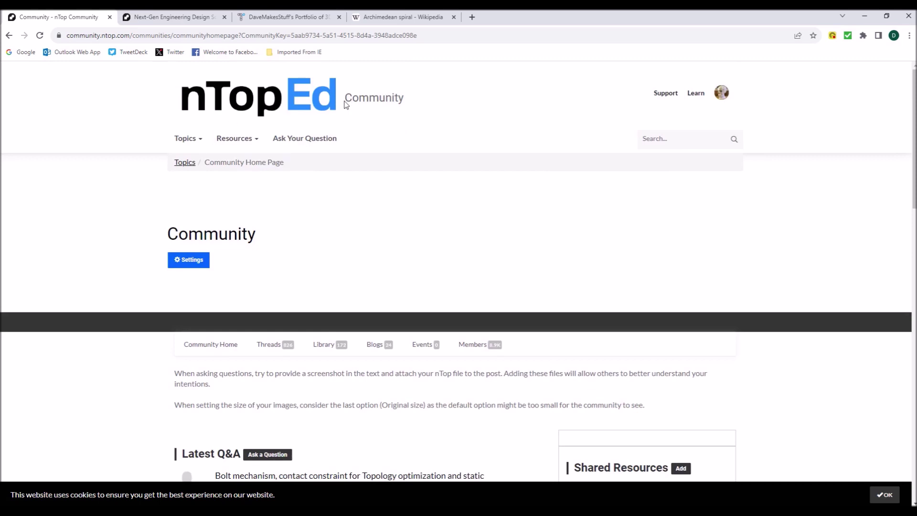
- Browse the design challenges and import/export sections of the nTop website, and return to the Community page
left_click(171, 17)
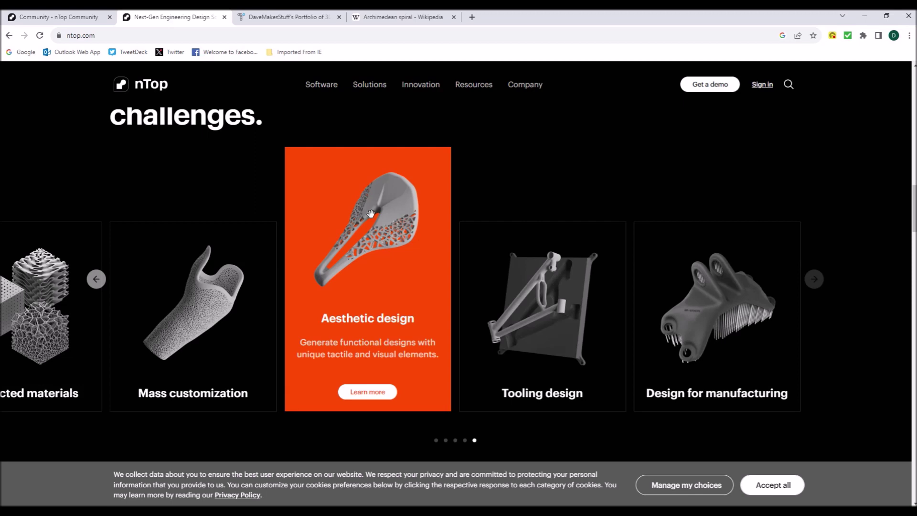
scroll(371, 214, "down", 7)
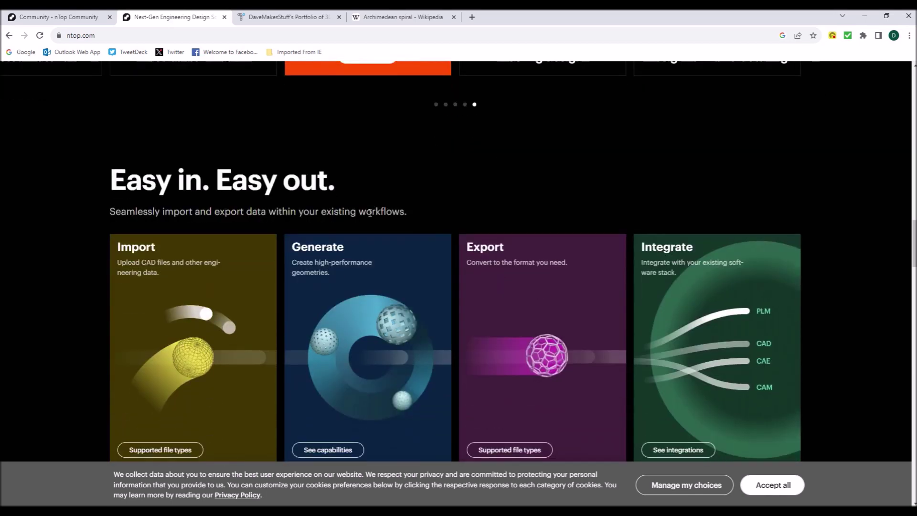
scroll(368, 213, "down", 6)
scroll(365, 212, "up", 9)
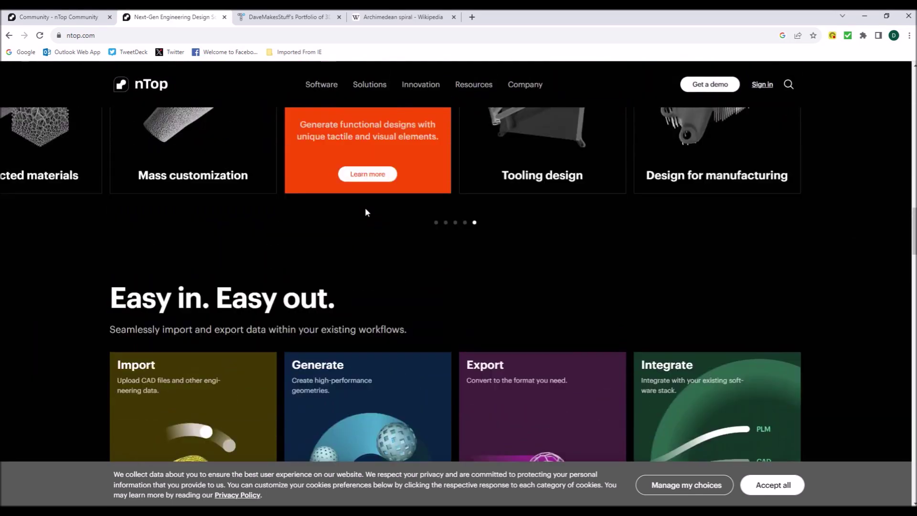
scroll(365, 212, "up", 11)
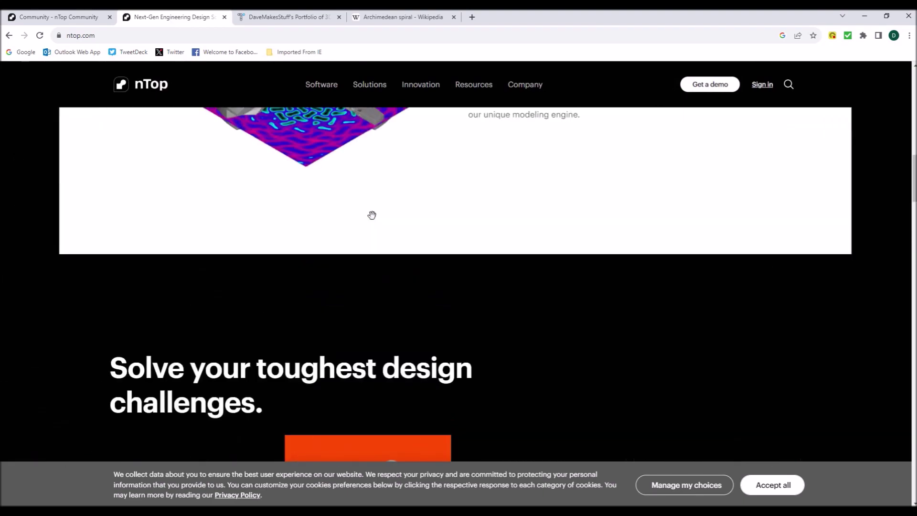
scroll(372, 215, "up", 5)
scroll(371, 215, "down", 12)
scroll(372, 215, "up", 1)
scroll(382, 225, "down", 11)
scroll(399, 244, "up", 8)
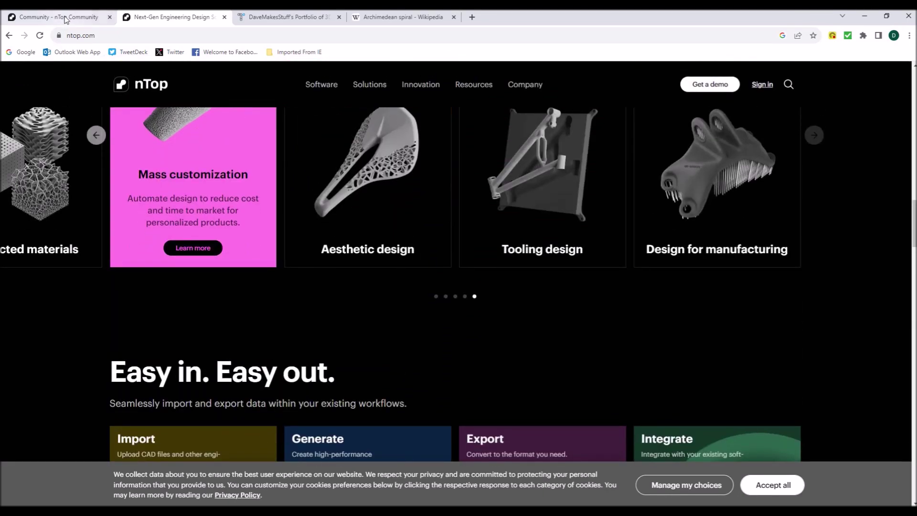
left_click(66, 19)
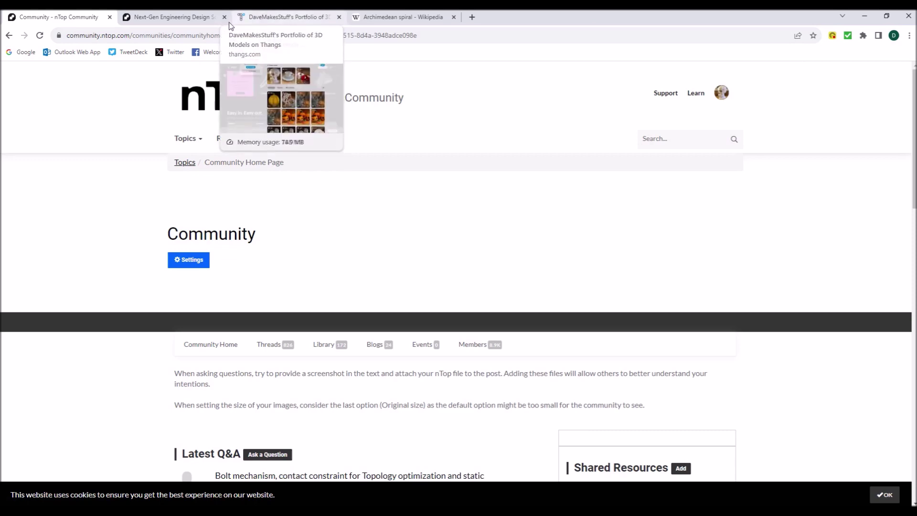
- Browse the pinned and most recent models in the designer's Thangs portfolio, including the spiderwebs
left_click(301, 18)
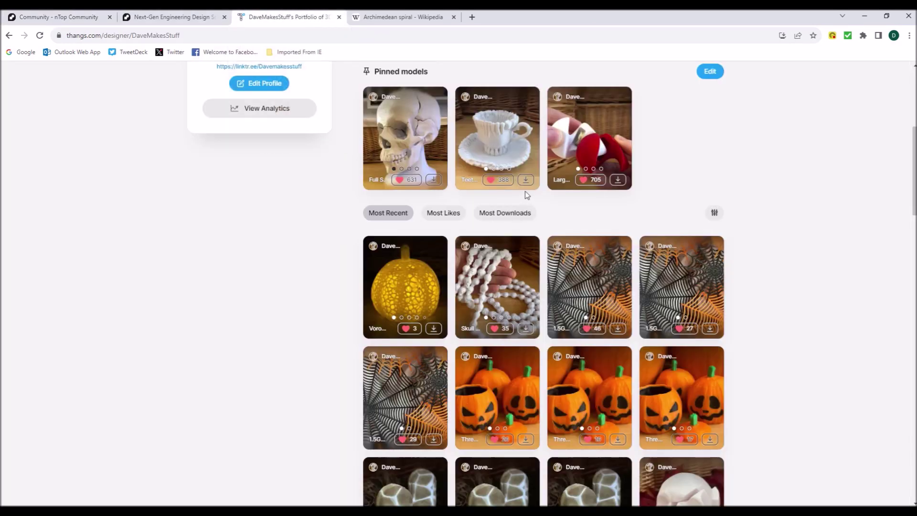
scroll(525, 194, "down", 1)
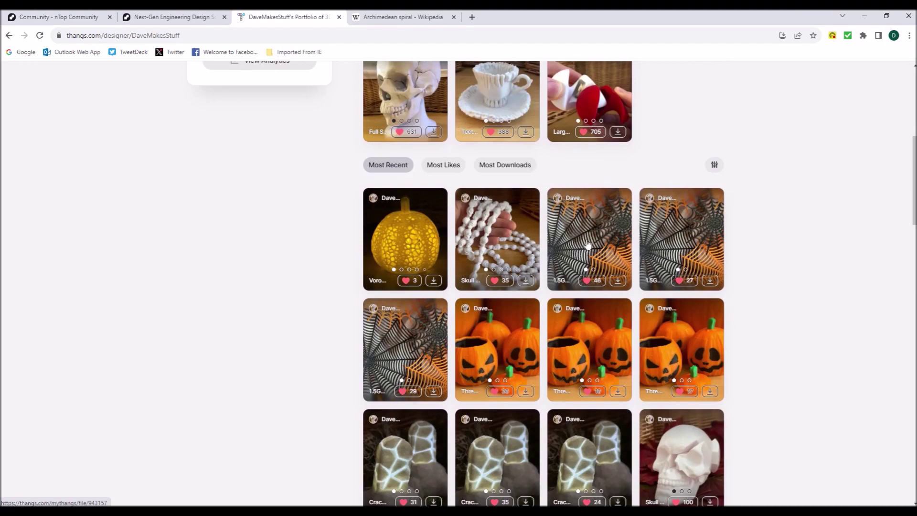
scroll(336, 276, "up", 7)
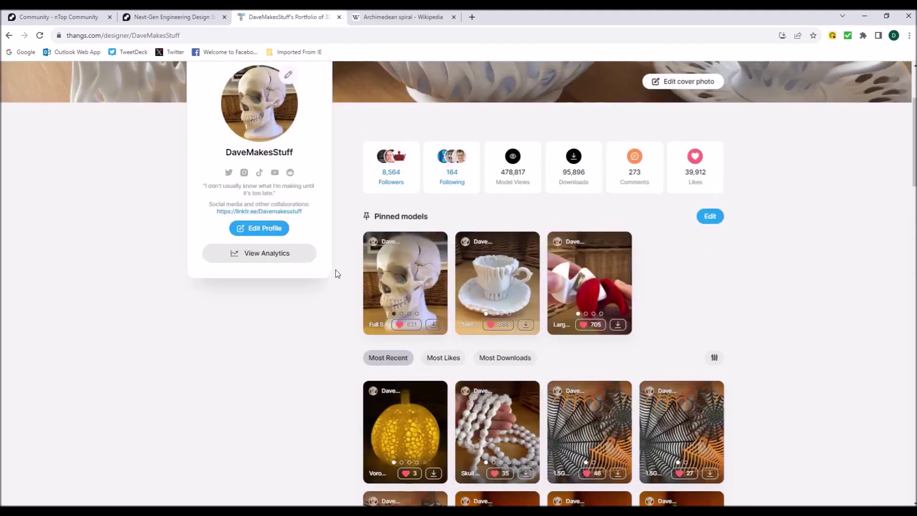
scroll(648, 326, "down", 8)
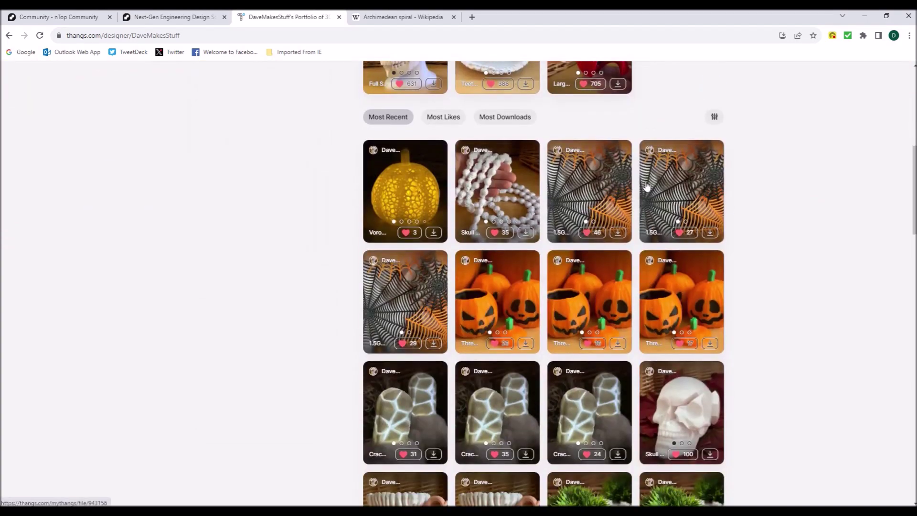
scroll(590, 215, "up", 4)
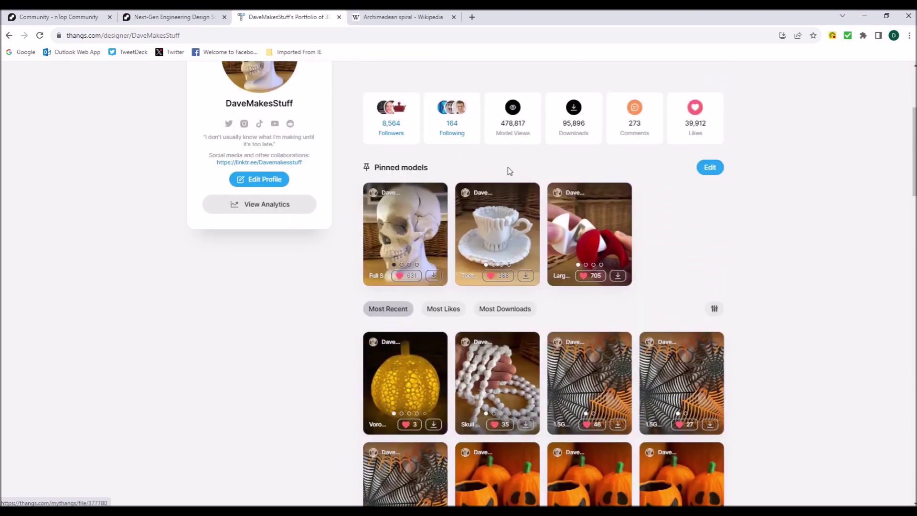
- Switch back to nTop and hide the Title text object above the spiderweb
right_click(342, 364)
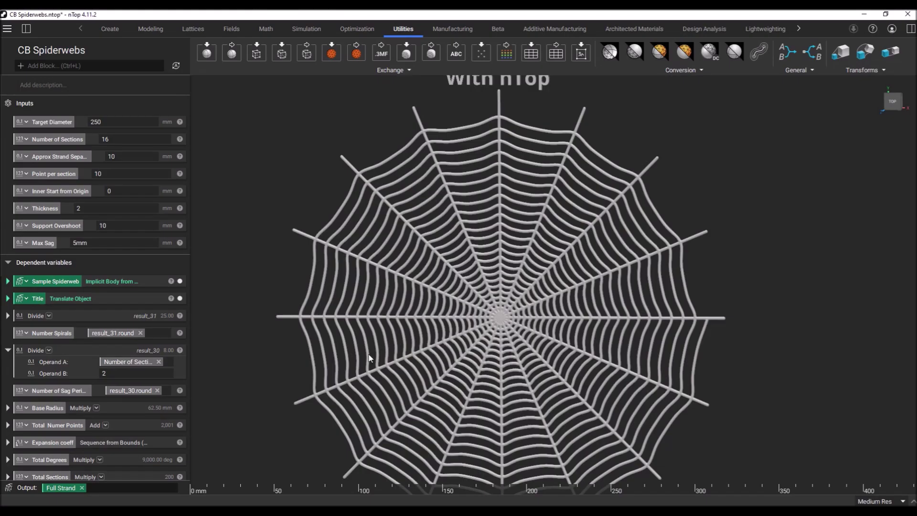
scroll(369, 359, "down", 5)
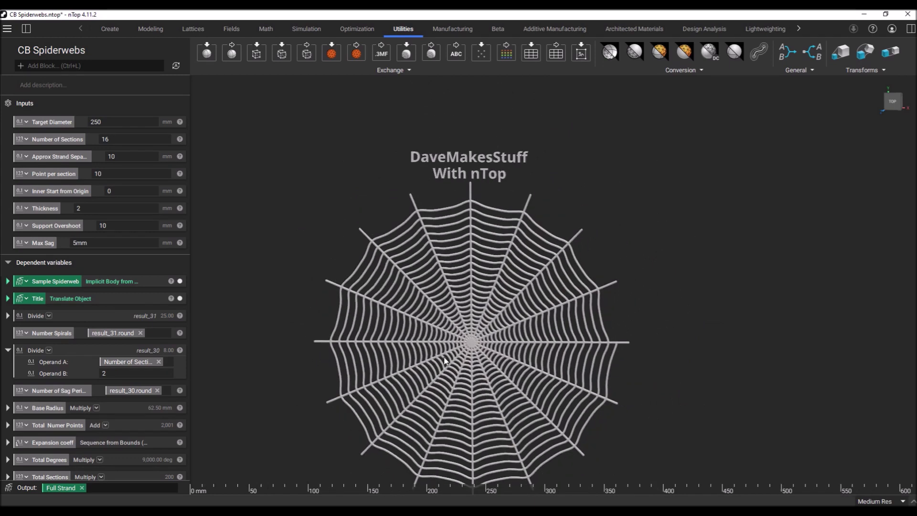
scroll(449, 365, "up", 3)
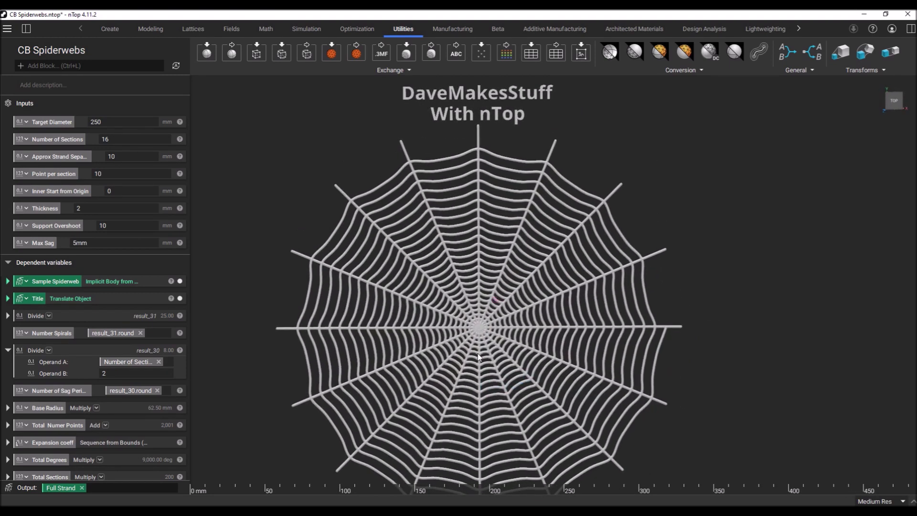
scroll(477, 336, "up", 2)
scroll(476, 336, "down", 2)
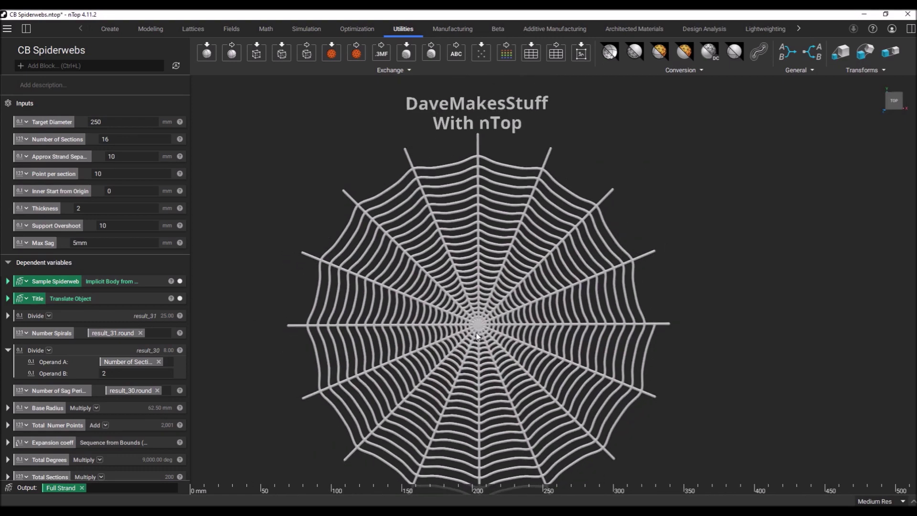
right_click_drag(525, 362, 470, 339)
scroll(469, 341, "up", 1)
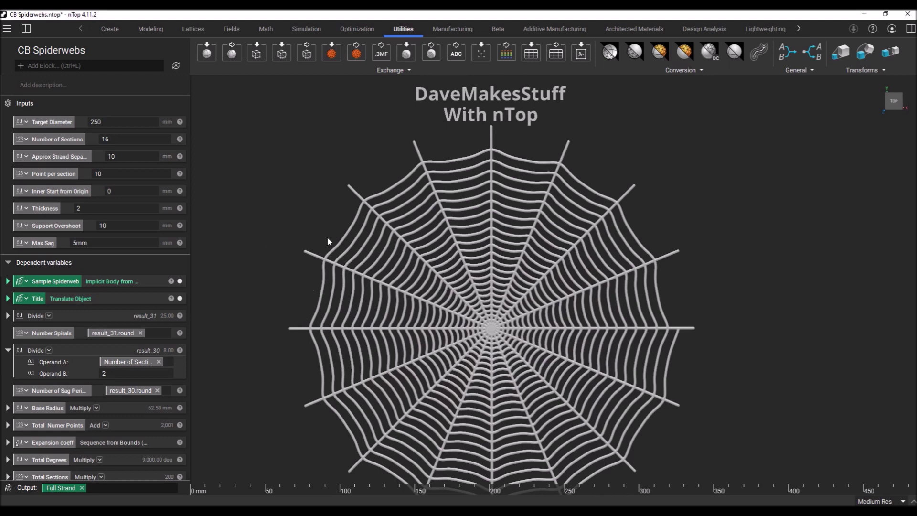
scroll(502, 228, "down", 1)
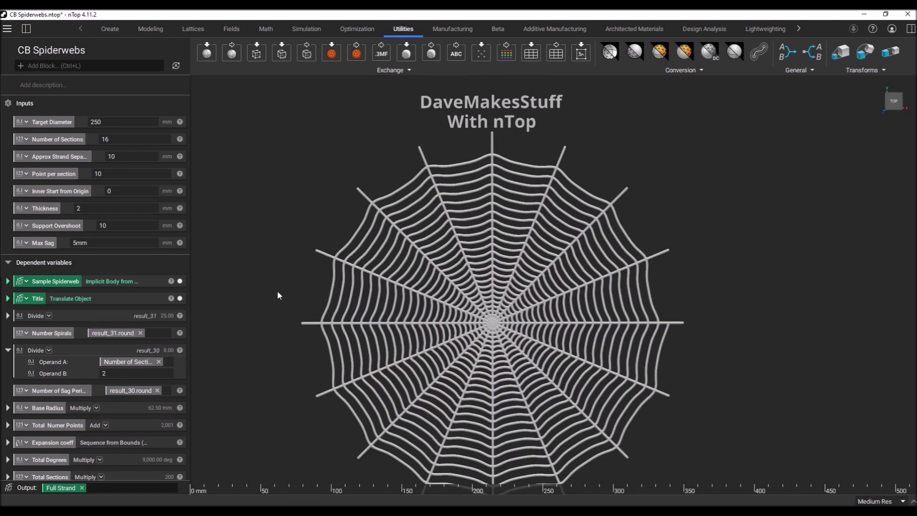
left_click(180, 298)
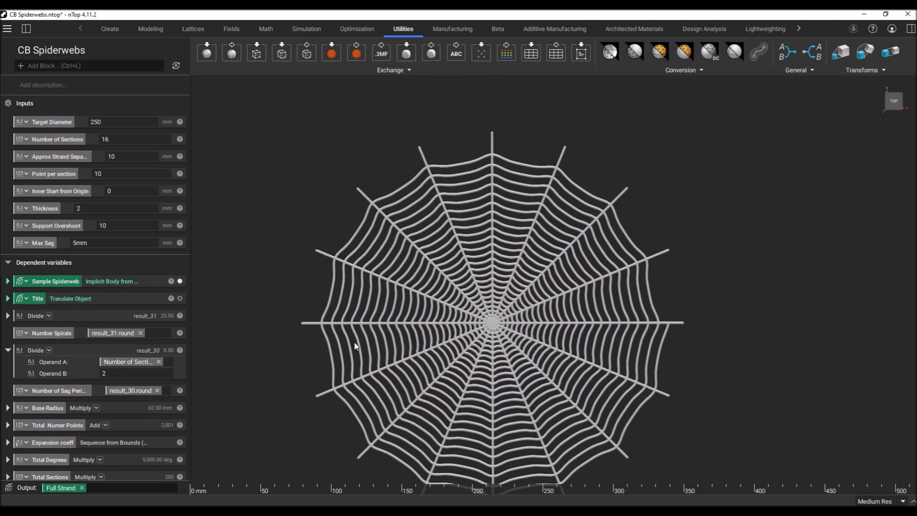
scroll(410, 346, "up", 1)
mouse_move(438, 321)
right_mouse_down()
mouse_move(256, 330)
mouse_move(309, 338)
mouse_move(446, 316)
right_mouse_up()
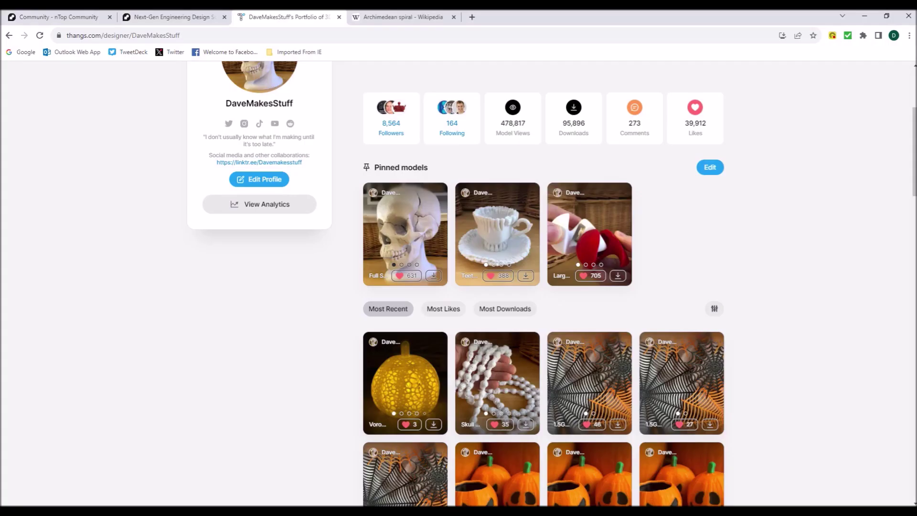
- Consult the Archimedean spiral article on Wikipedia and return to nTop to compare it with the spiderweb
left_click(398, 18)
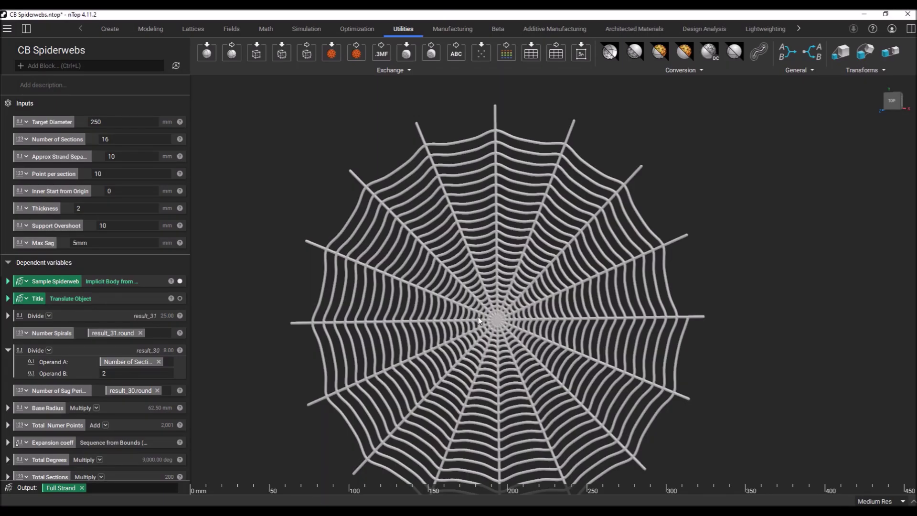
scroll(515, 328, "up", 1)
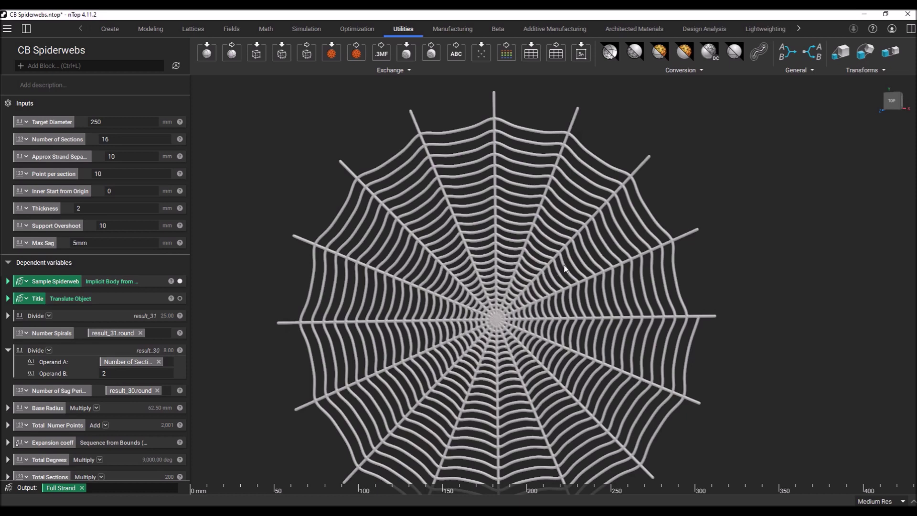
scroll(641, 206, "down", 1)
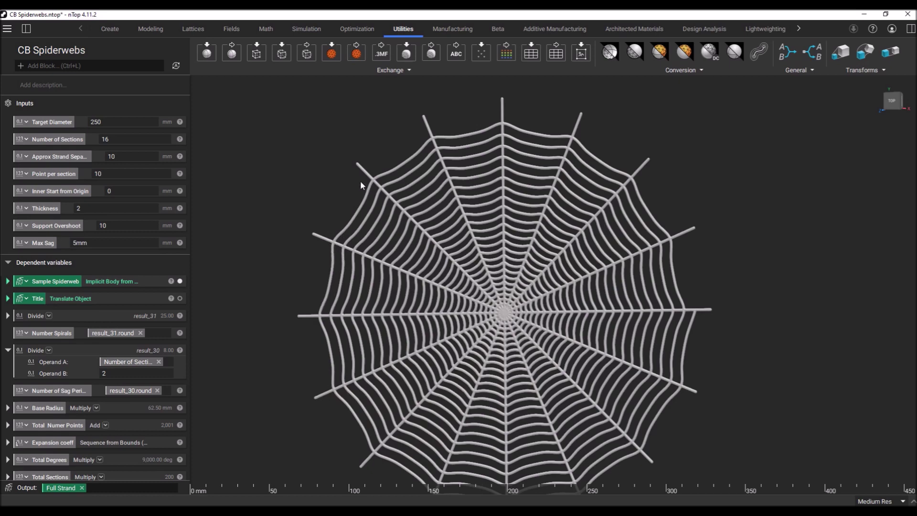
- Review the Point per section input and inspect the strands at the web's centre up close
left_click(105, 178)
scroll(509, 322, "up", 5)
scroll(508, 322, "up", 5)
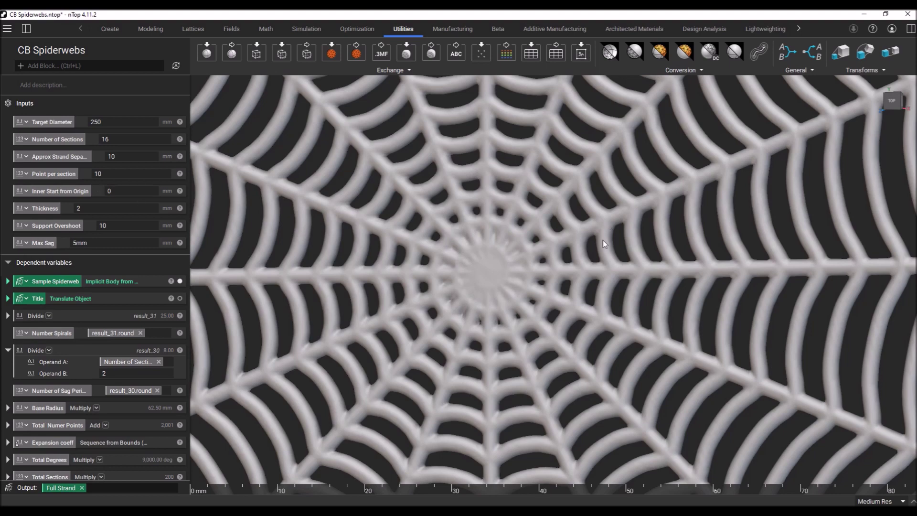
right_click_drag(605, 243, 533, 318)
scroll(512, 309, "down", 8)
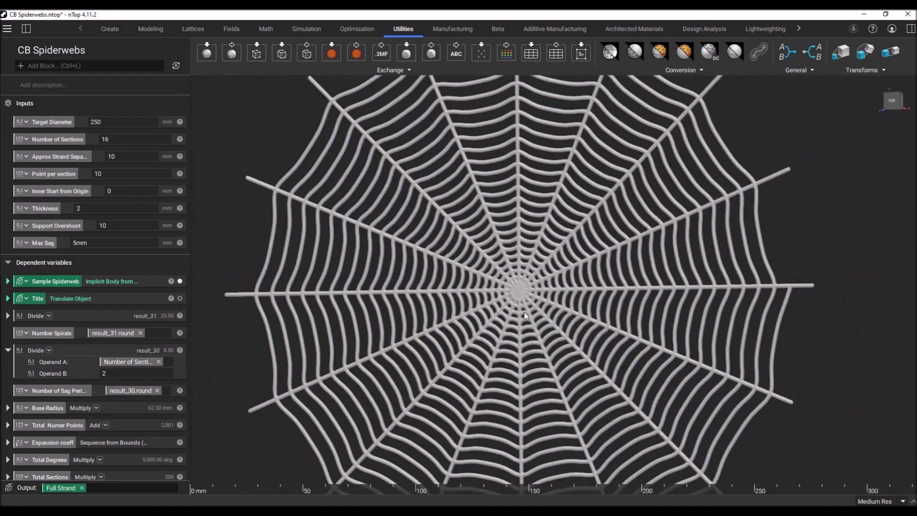
scroll(515, 298, "down", 3)
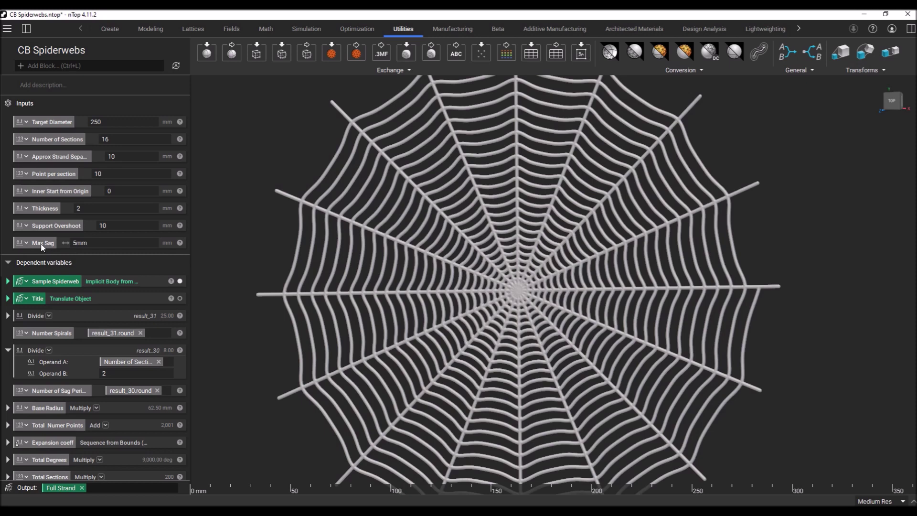
- Review the Max Sag input and the dependent variables down to the Polar Cordinates section
left_click(80, 248)
scroll(125, 148, "down", 2)
scroll(120, 165, "down", 2)
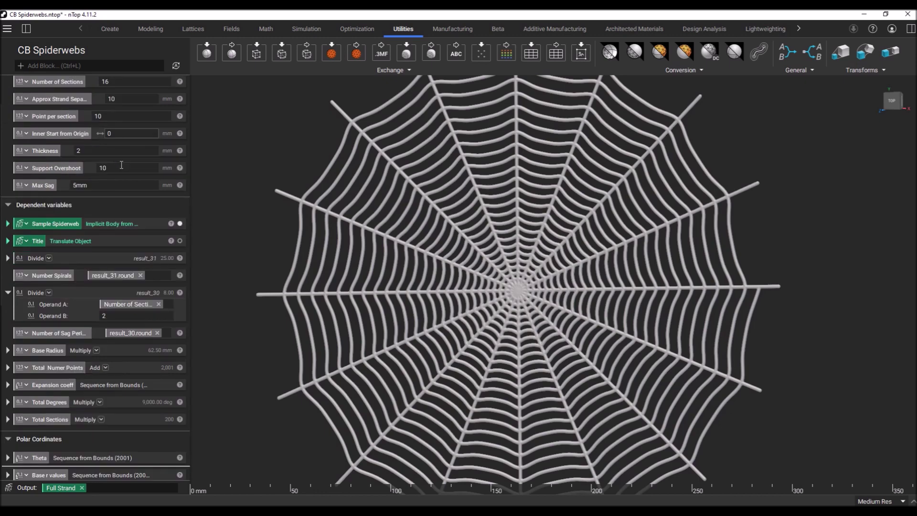
scroll(126, 187, "down", 2)
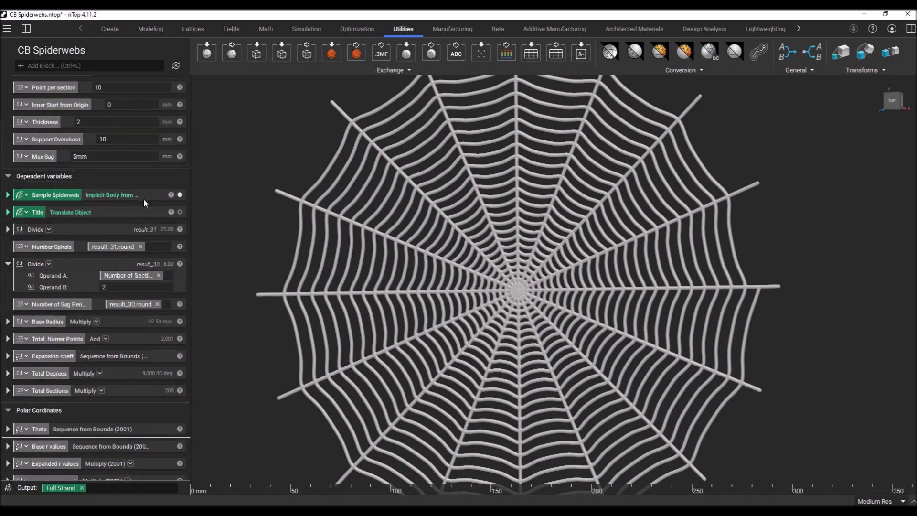
scroll(139, 192, "down", 4)
scroll(138, 190, "up", 1)
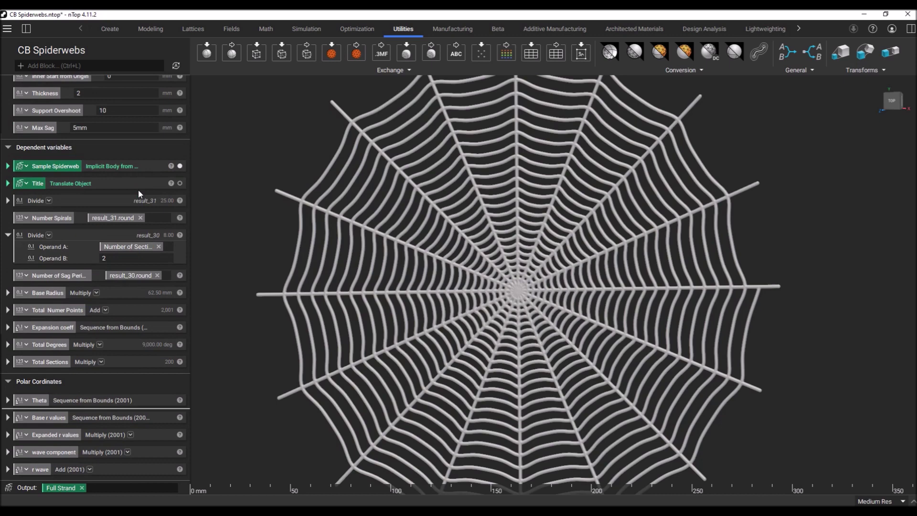
scroll(168, 169, "up", 1)
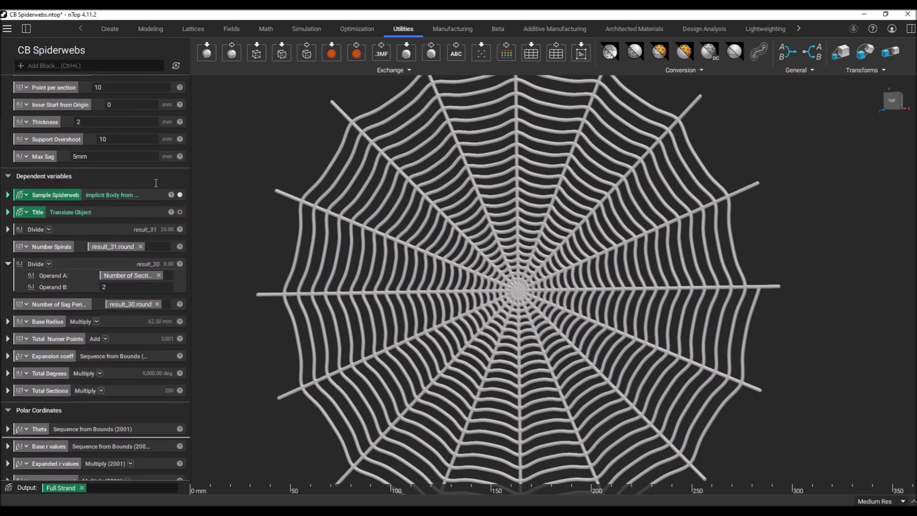
- Hide the Sample Spiderweb and show the All Points block from the Spiral Web Points section
left_click(179, 195)
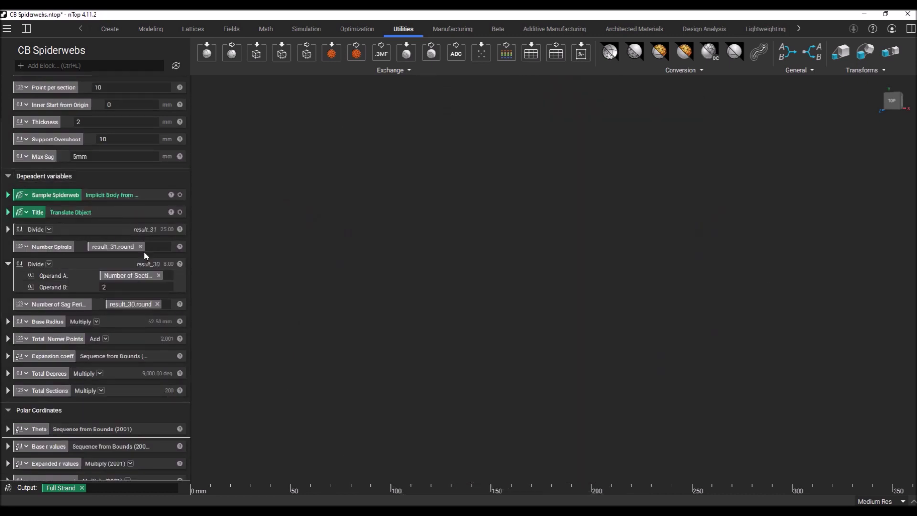
scroll(145, 252, "down", 7)
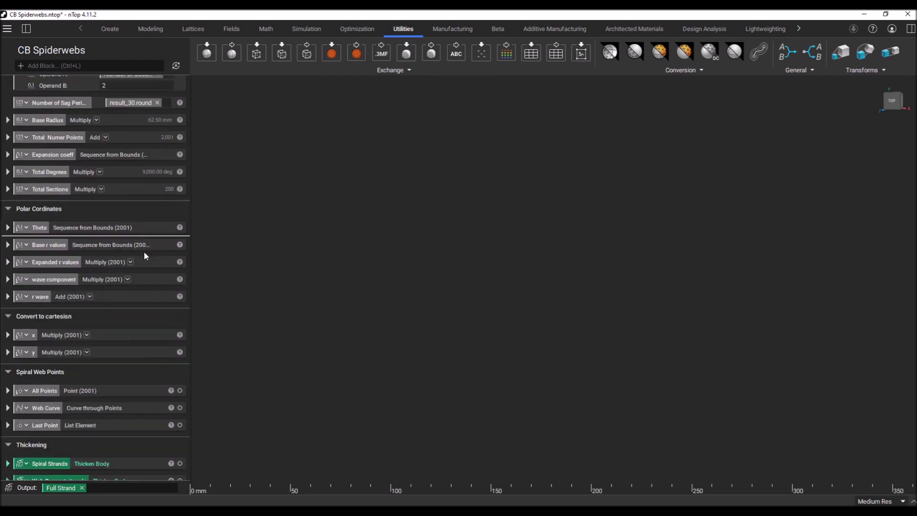
left_click(179, 391)
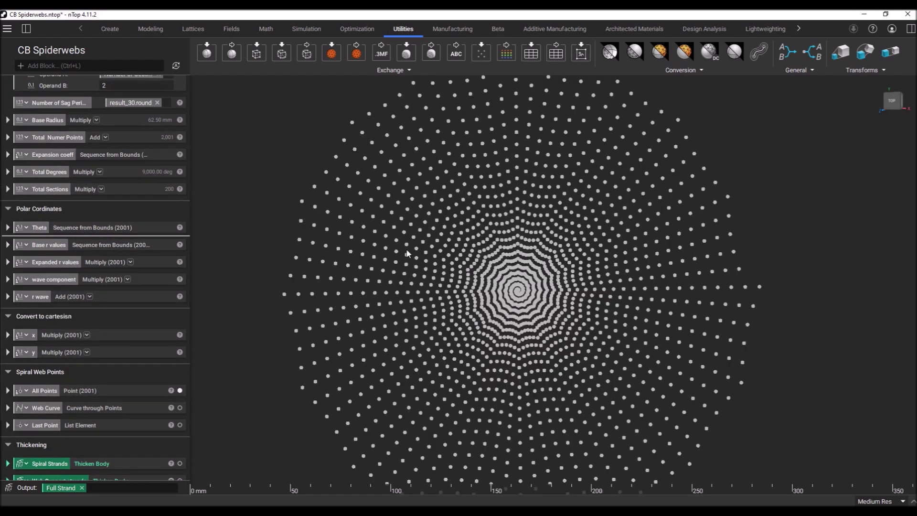
- Examine the spiral of points up close at its centre and across its full extent
scroll(516, 278, "up", 2)
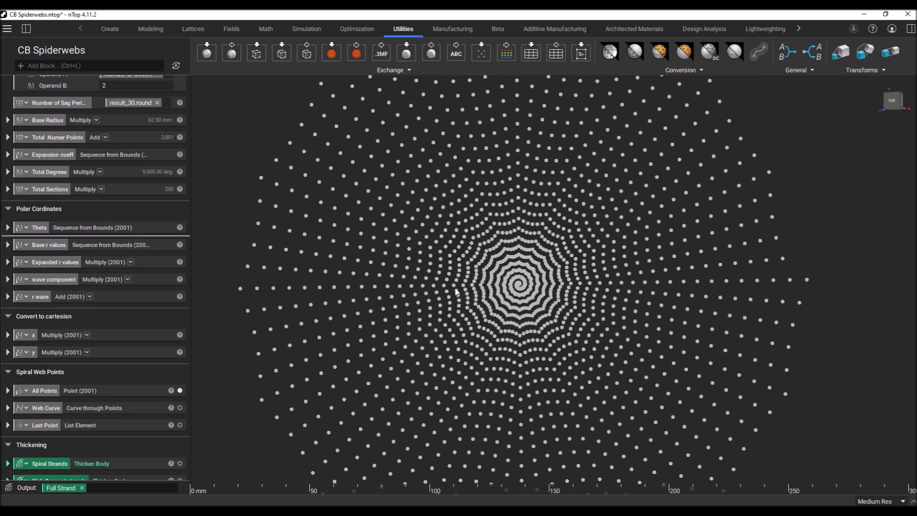
scroll(478, 297, "down", 1)
scroll(481, 300, "up", 1)
scroll(511, 290, "up", 1)
scroll(510, 289, "up", 9)
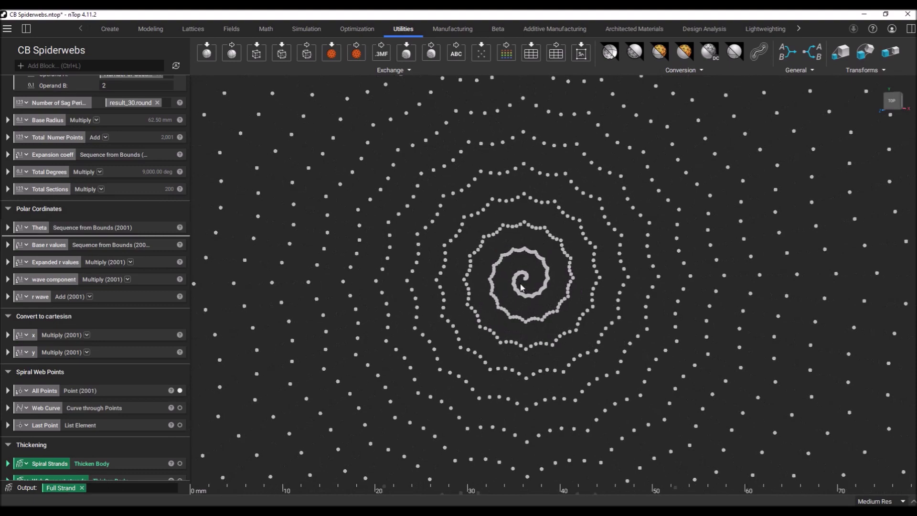
scroll(522, 287, "up", 2)
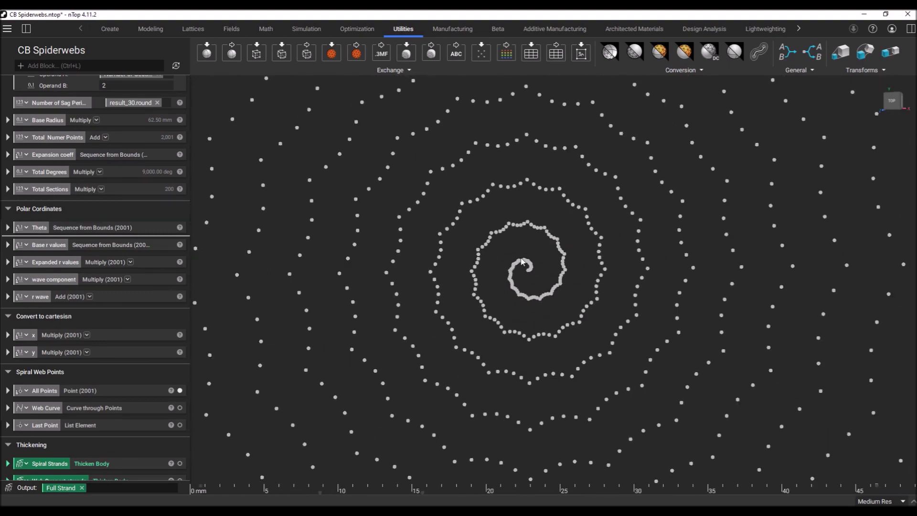
scroll(522, 262, "down", 8)
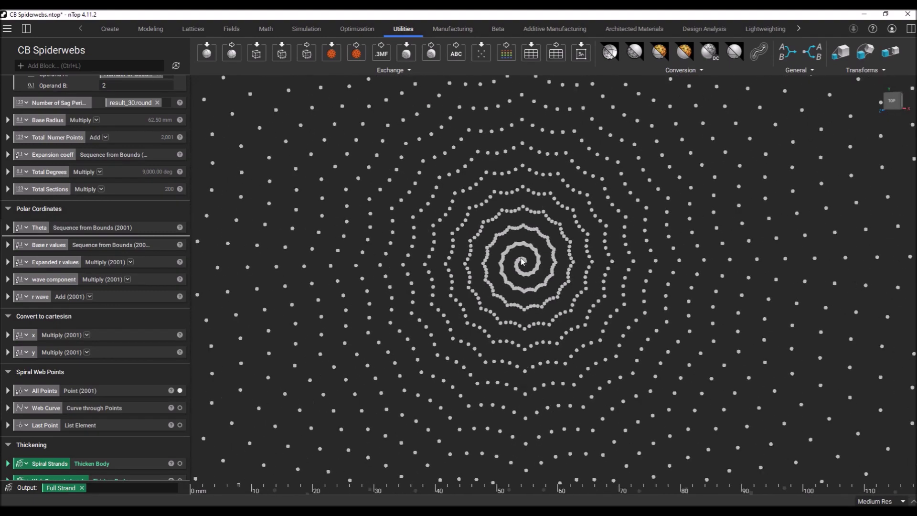
scroll(523, 262, "down", 3)
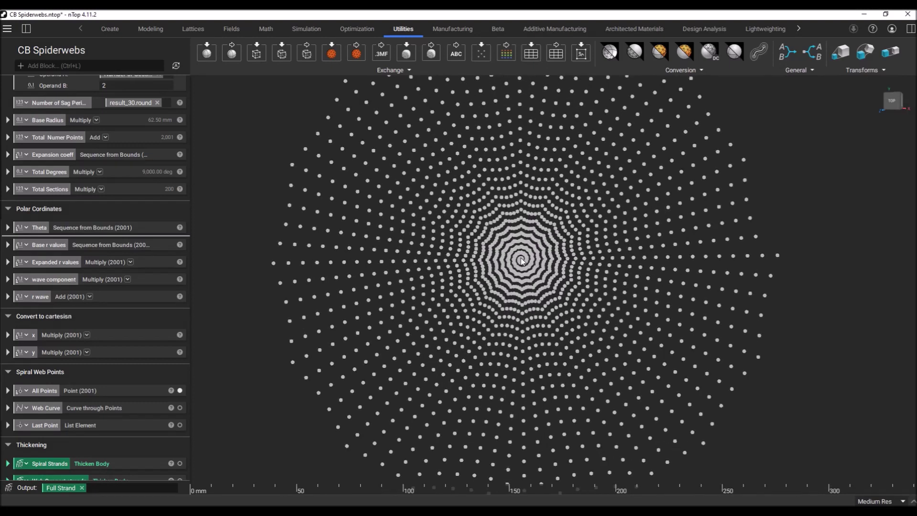
scroll(522, 261, "up", 1)
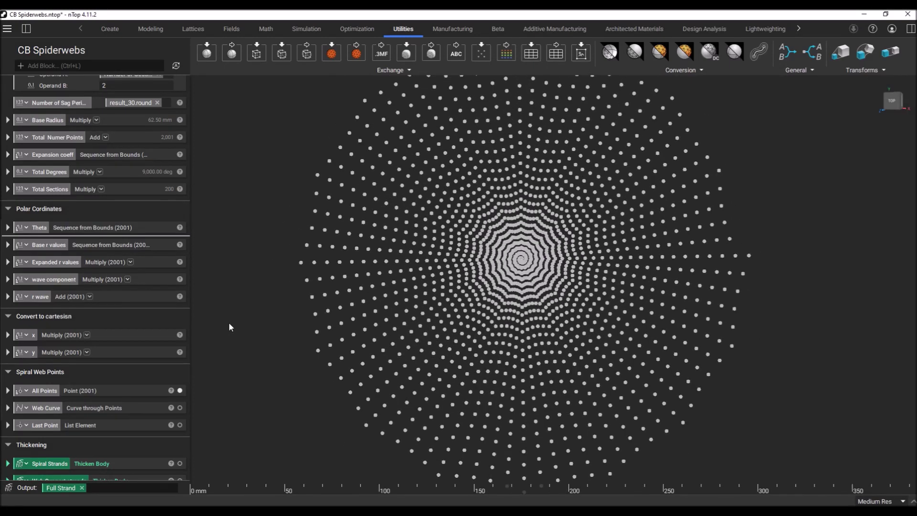
- Show the Web Curve through the points, view it without All Points, and hide it again
left_click(180, 408)
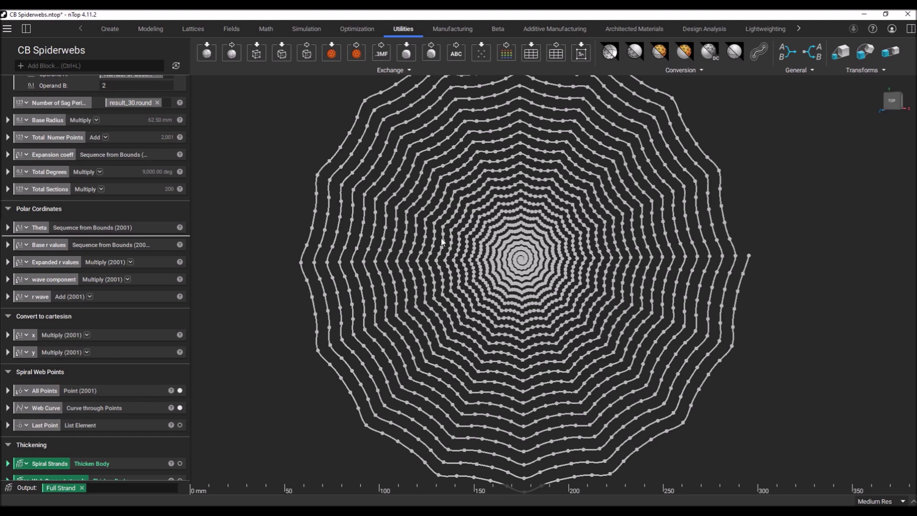
left_click(180, 391)
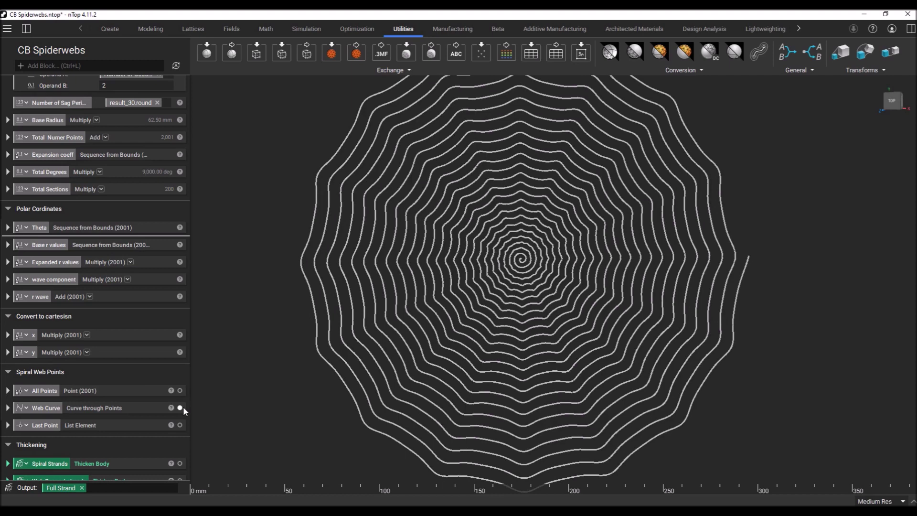
left_click(180, 408)
- Review the inputs again and the Sample Spiderweb, Title and Number Spirals entries among the dependent variables
scroll(150, 315, "up", 2)
scroll(150, 280, "up", 5)
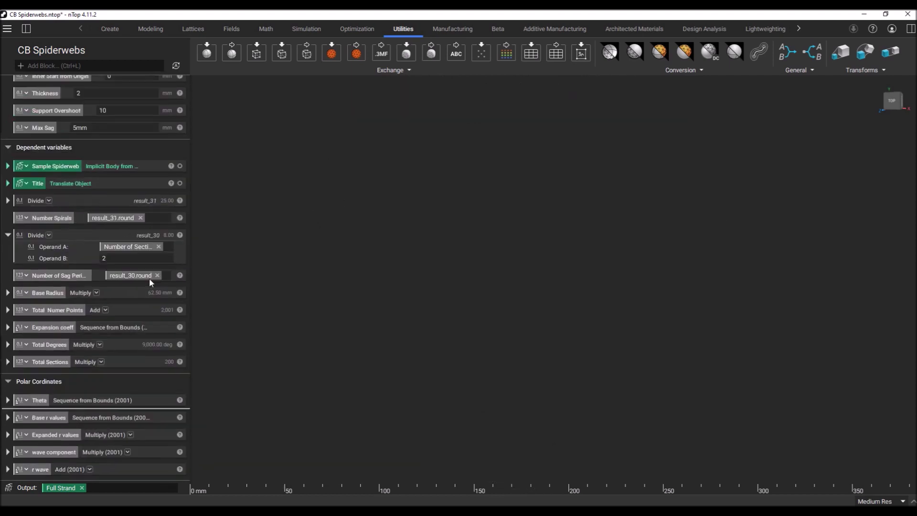
scroll(111, 230, "up", 3)
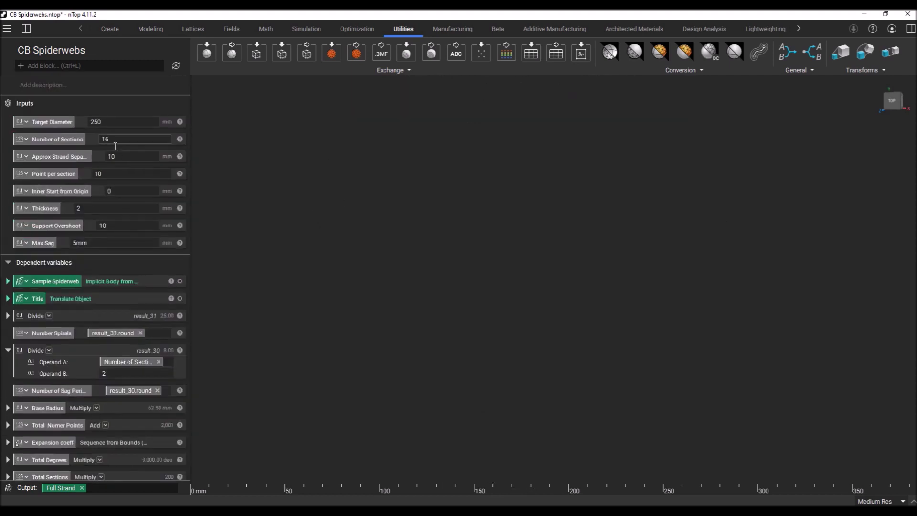
scroll(81, 231, "down", 3)
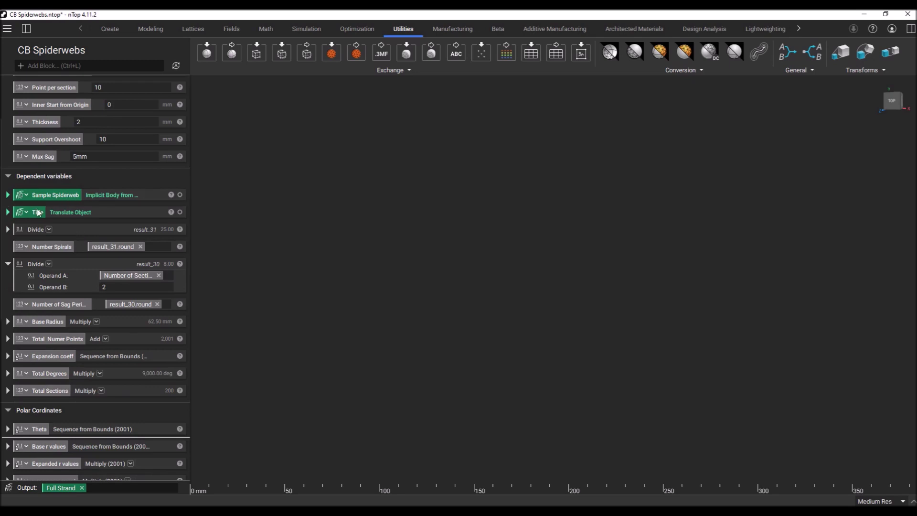
left_click(180, 194)
left_click(180, 194)
left_click(180, 212)
scroll(75, 200, "down", 1)
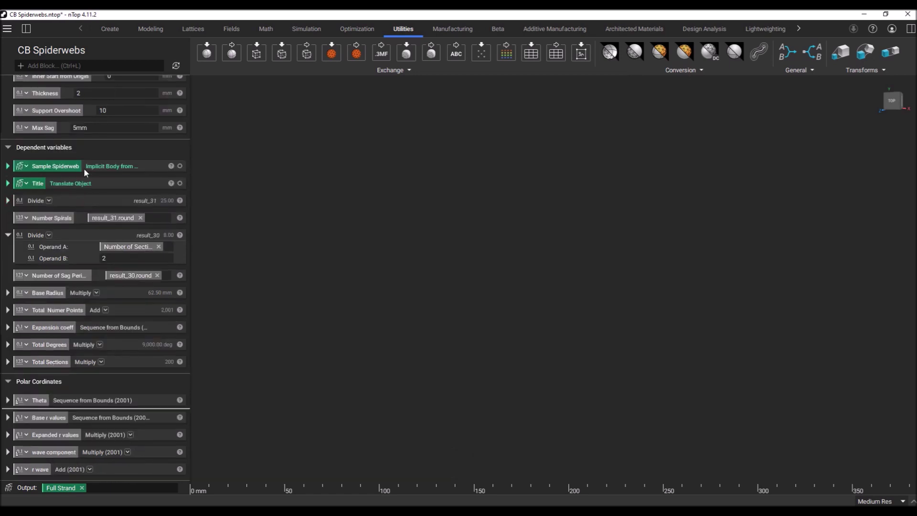
scroll(61, 208, "down", 1)
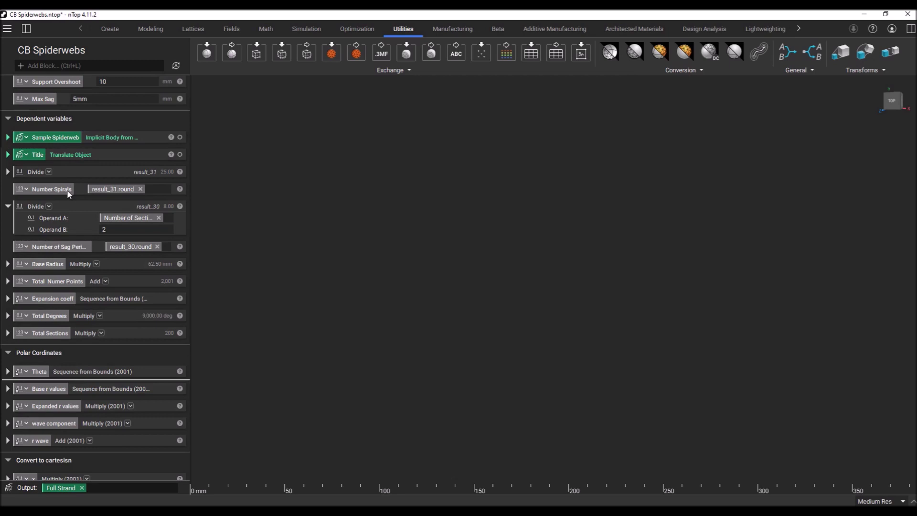
- Compare the Target Diameter and Approx Strand Separation inputs with the Divide block that feeds Number Spirals
scroll(67, 190, "up", 5)
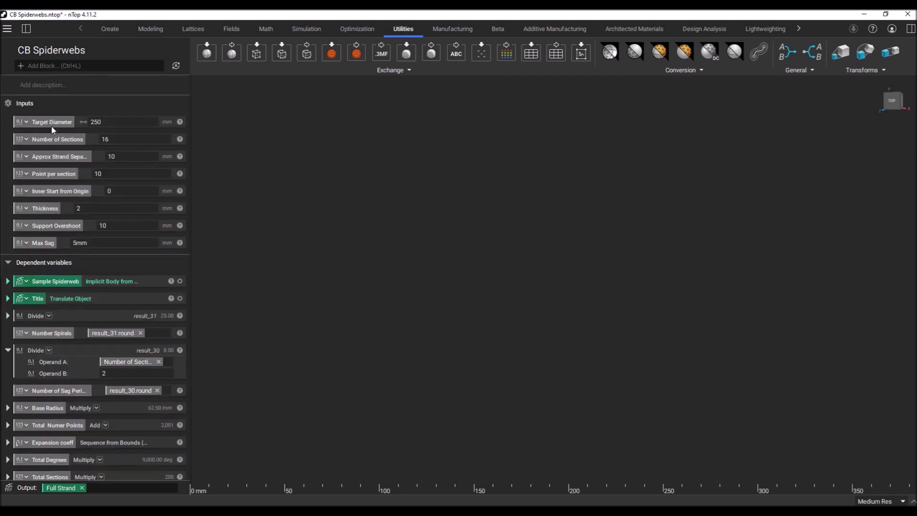
scroll(54, 124, "down", 3)
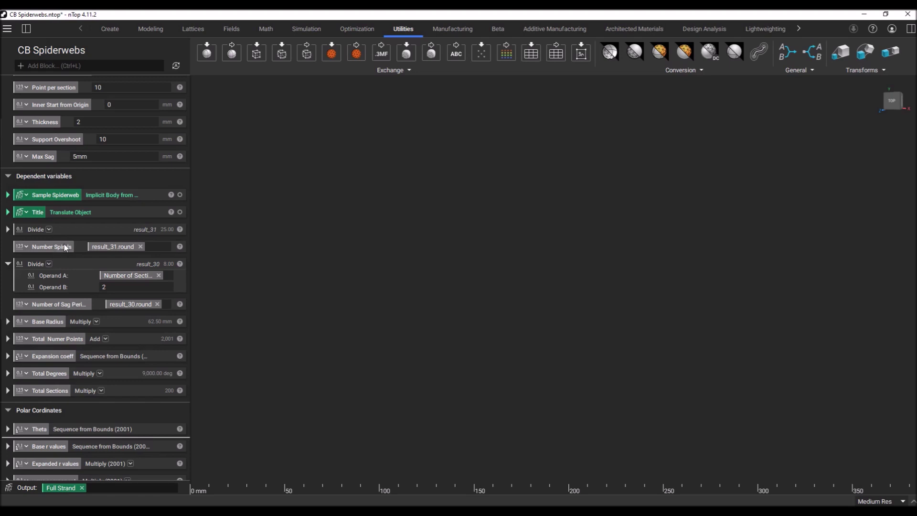
scroll(156, 234, "up", 2)
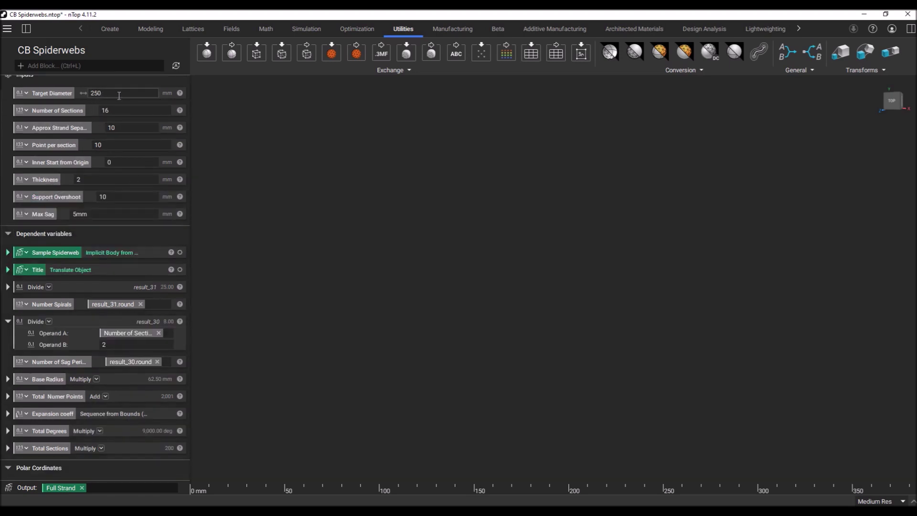
scroll(165, 209, "down", 1)
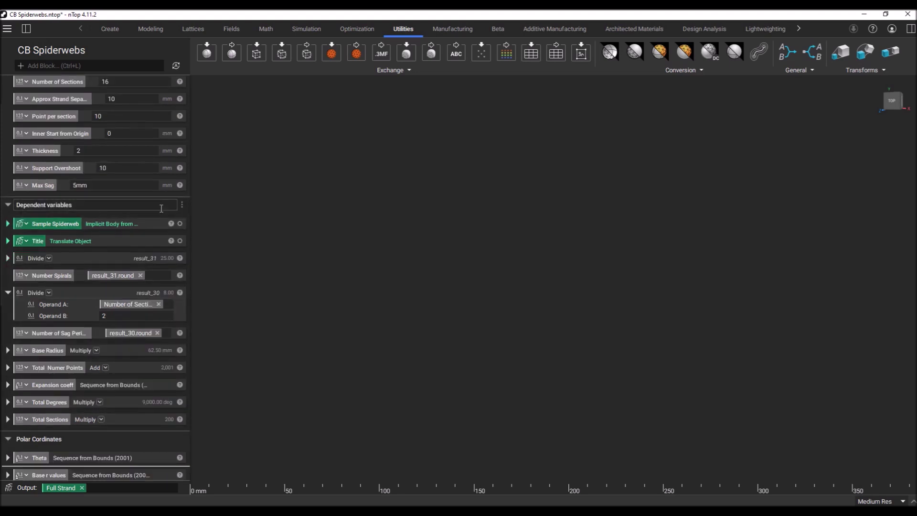
scroll(161, 209, "up", 1)
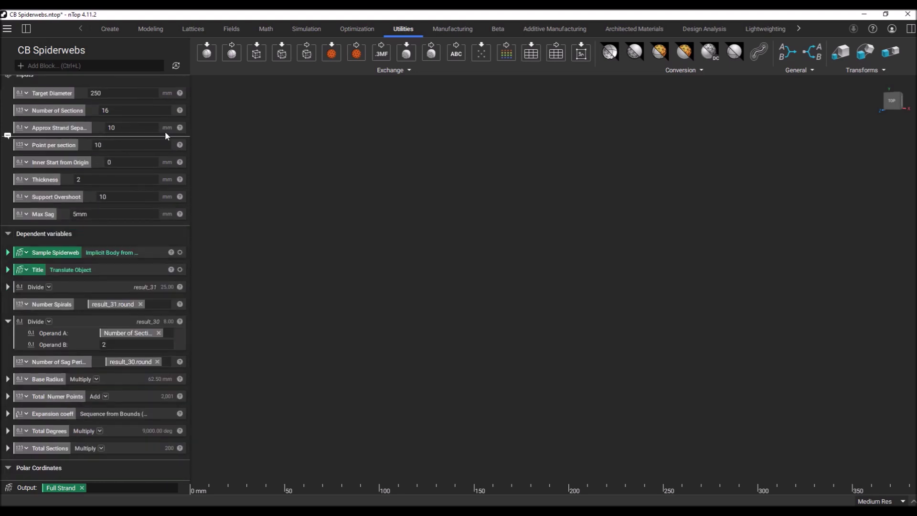
scroll(162, 255, "down", 1)
scroll(162, 262, "down", 1)
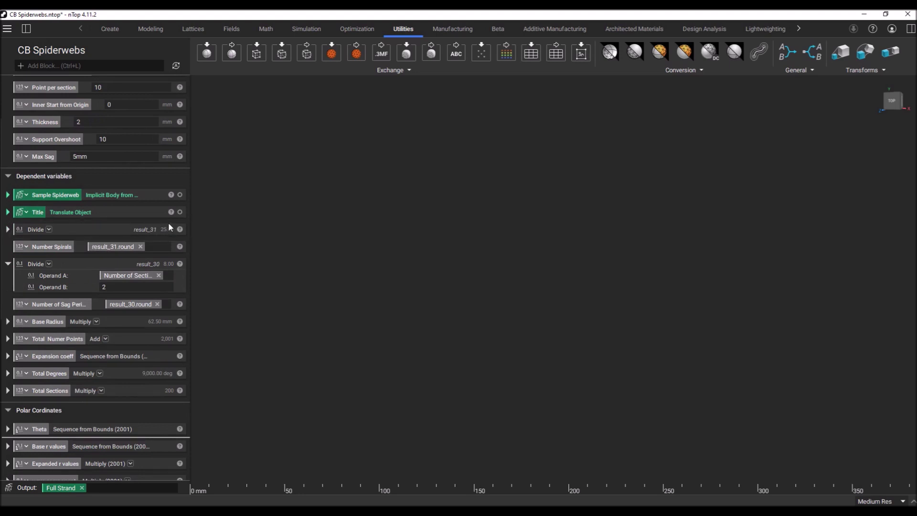
scroll(142, 225, "down", 1)
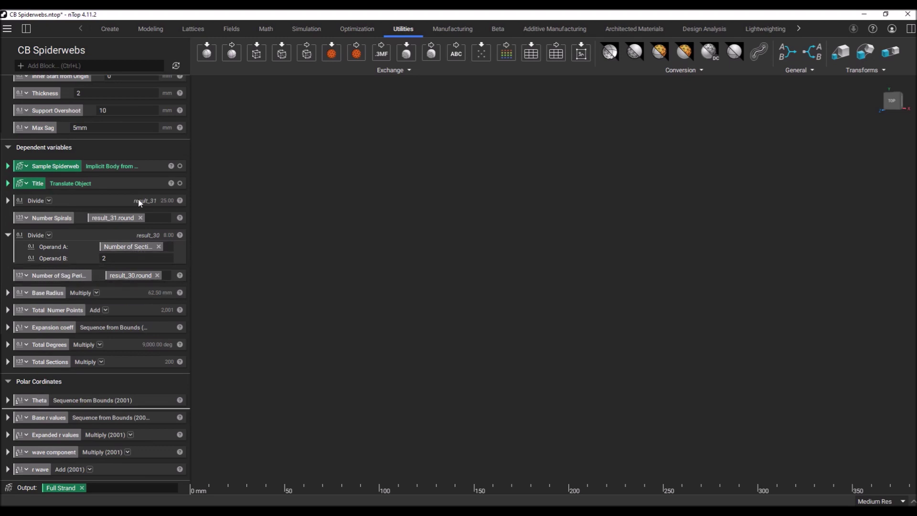
scroll(144, 177, "up", 1)
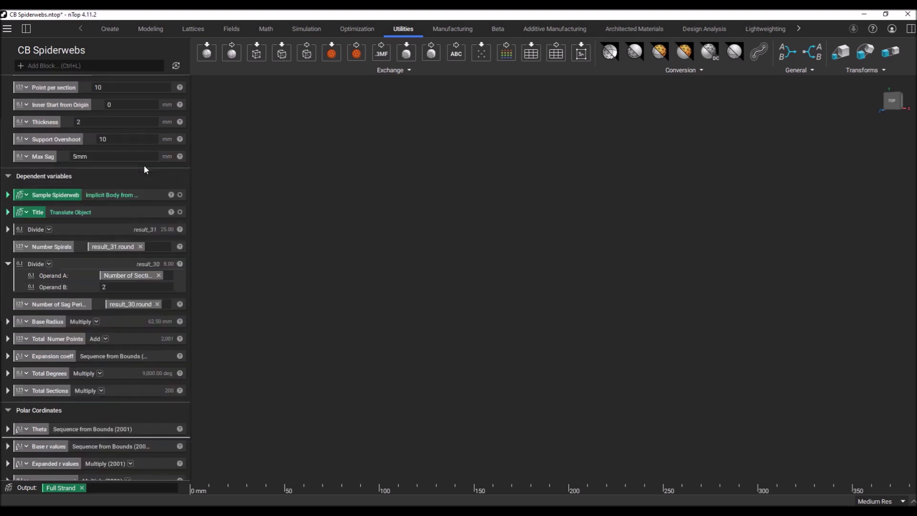
- Show the Sample Spiderweb again and review the Number of Sag Periods, Base Radius and total points variables against it
left_click(180, 195)
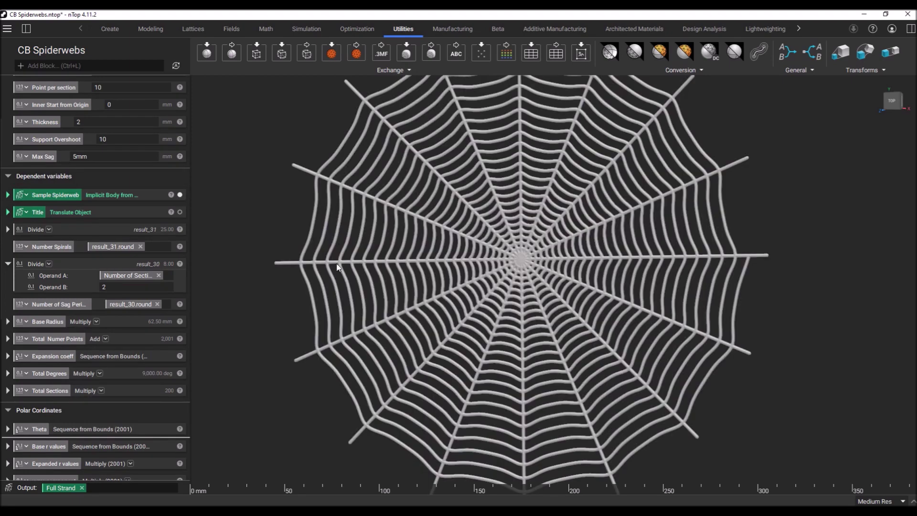
scroll(328, 291, "down", 3)
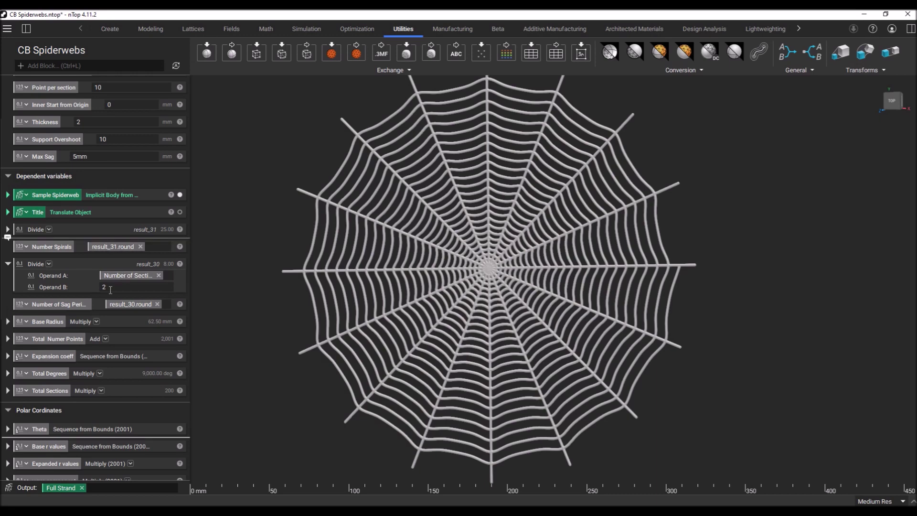
scroll(72, 263, "down", 3)
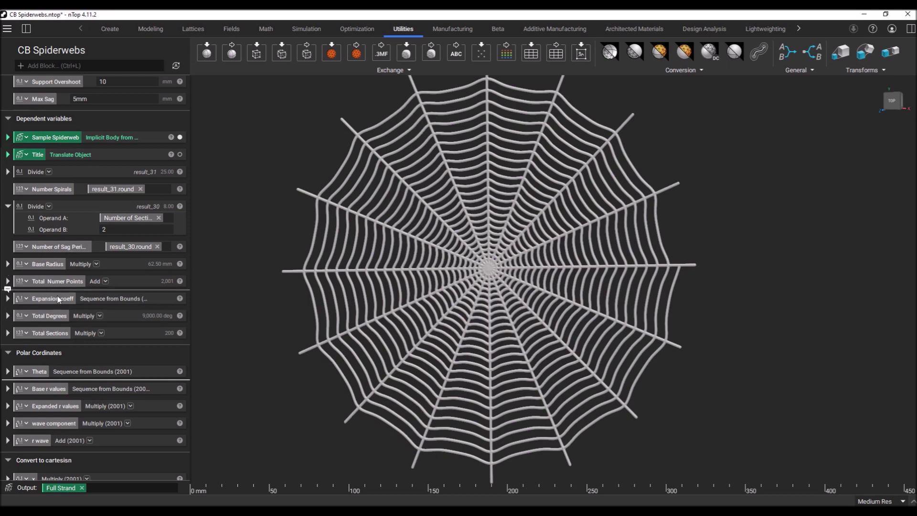
- Expand the Expansion coeff sequence and inspect its first list elements in the block's properties
left_click(8, 299)
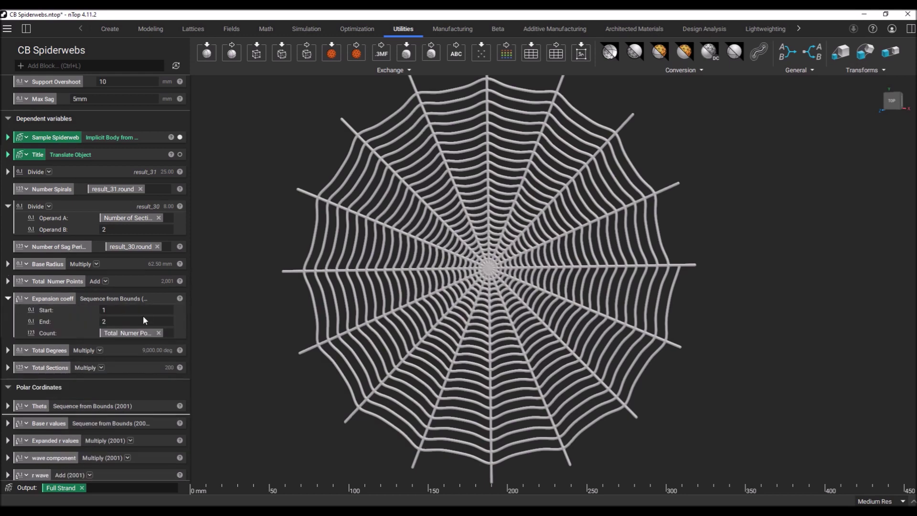
left_click(180, 298)
scroll(306, 392, "down", 3)
scroll(323, 435, "down", 2)
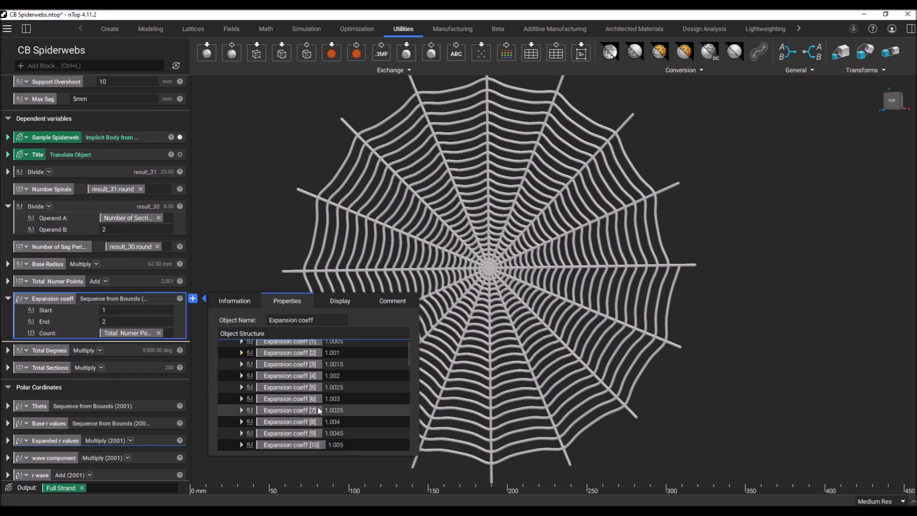
scroll(313, 391, "up", 2)
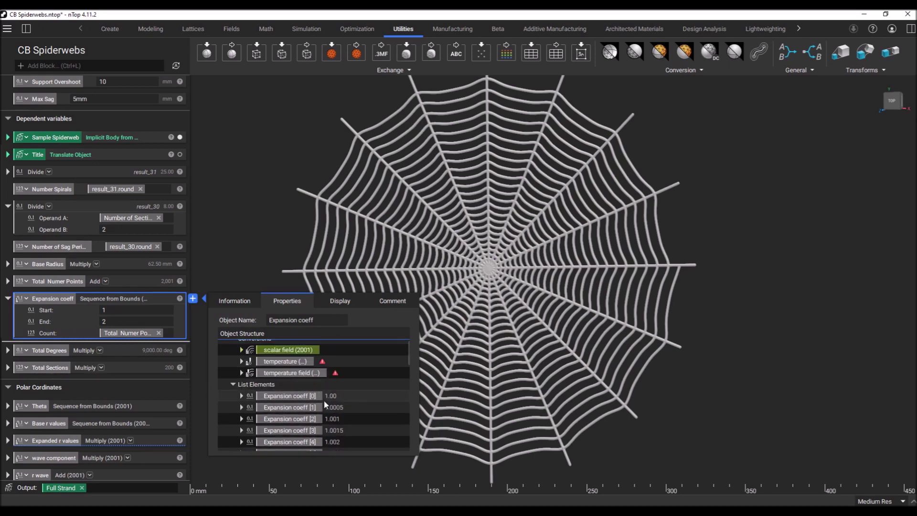
scroll(325, 382, "down", 1)
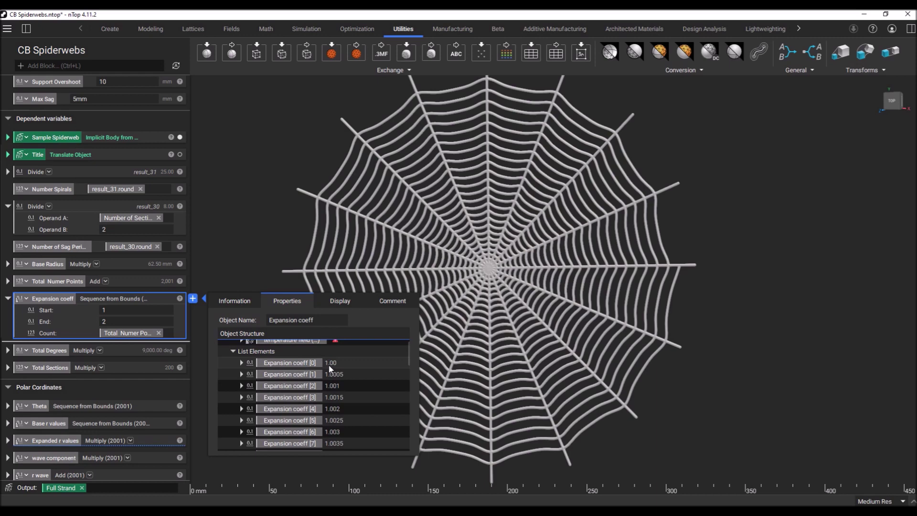
- Read further through the Expansion coeff list elements in the block's properties, then close them
scroll(331, 367, "down", 6)
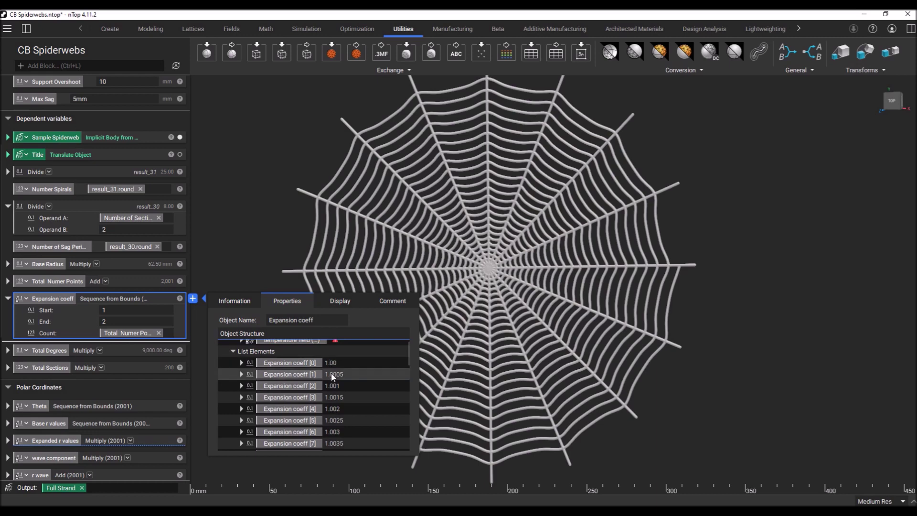
scroll(331, 373, "down", 19)
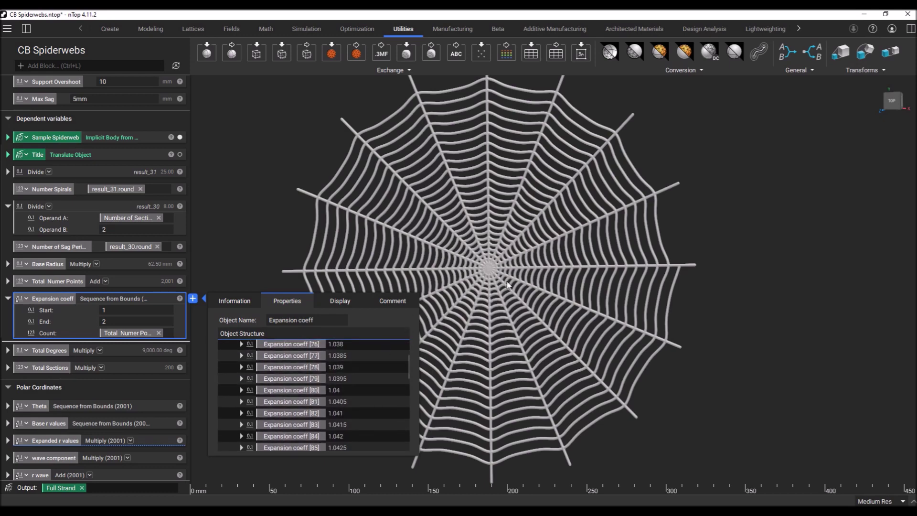
scroll(343, 442, "down", 3)
scroll(344, 391, "down", 20)
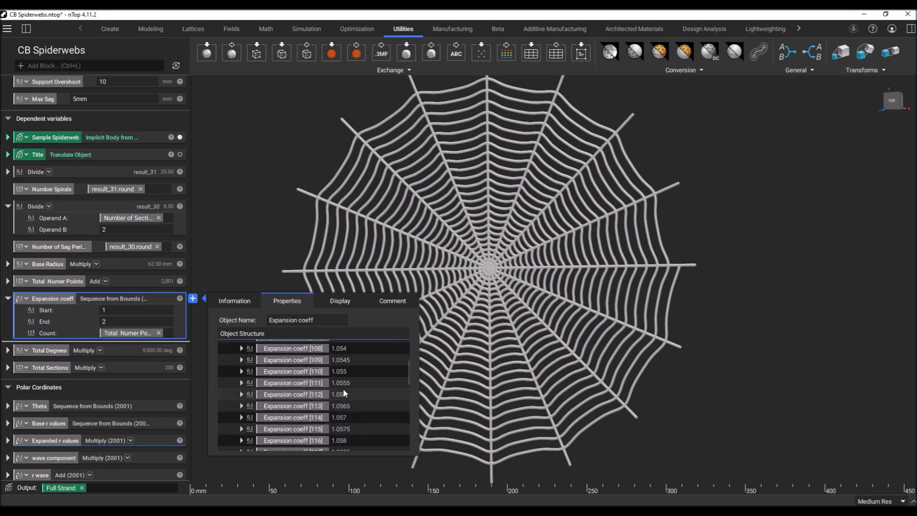
scroll(343, 389, "down", 6)
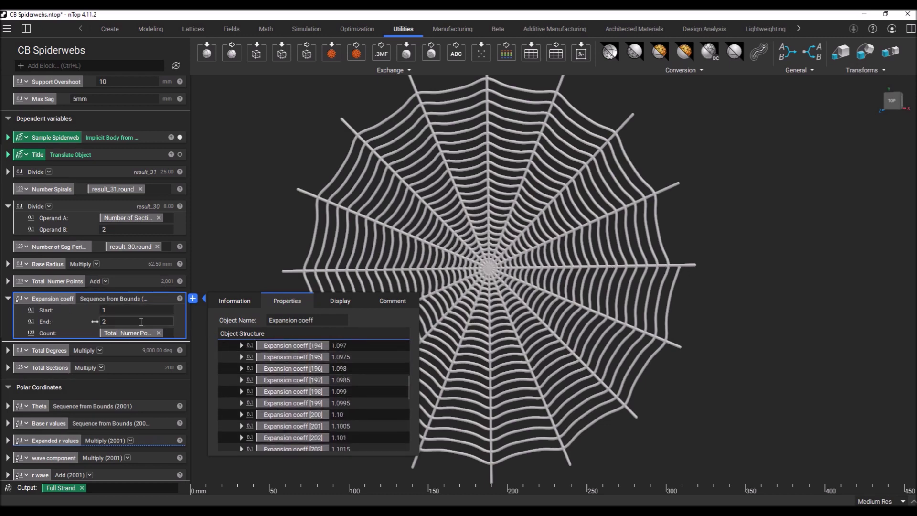
left_click(262, 229)
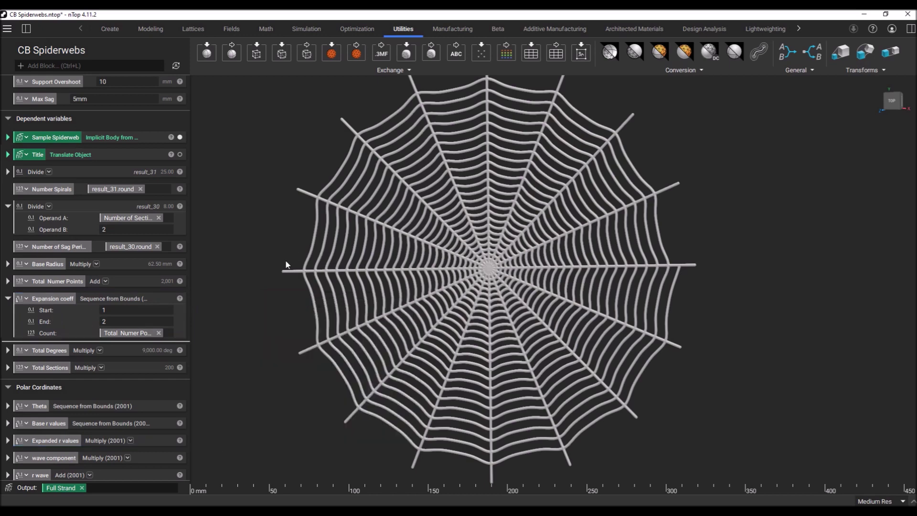
- Review the dependent variables around the Expansion coeff sequence and collapse that block
scroll(116, 300, "up", 1)
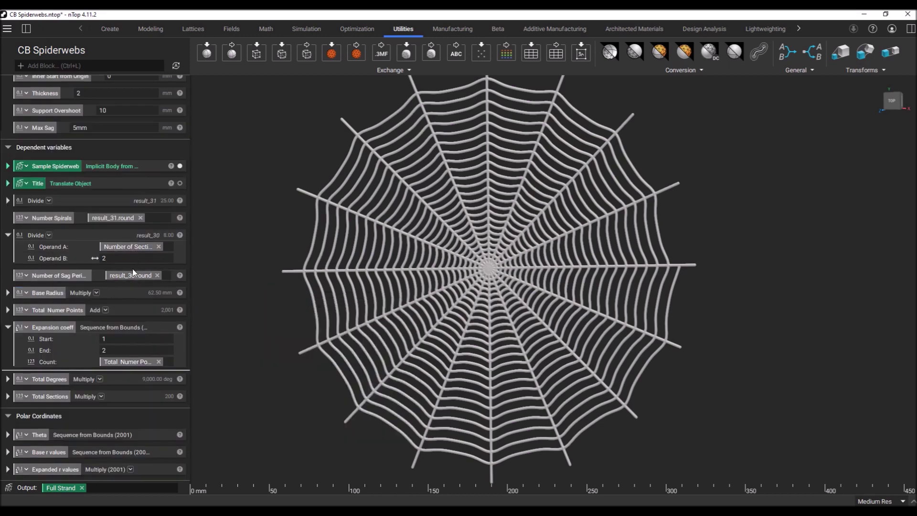
scroll(127, 274, "down", 1)
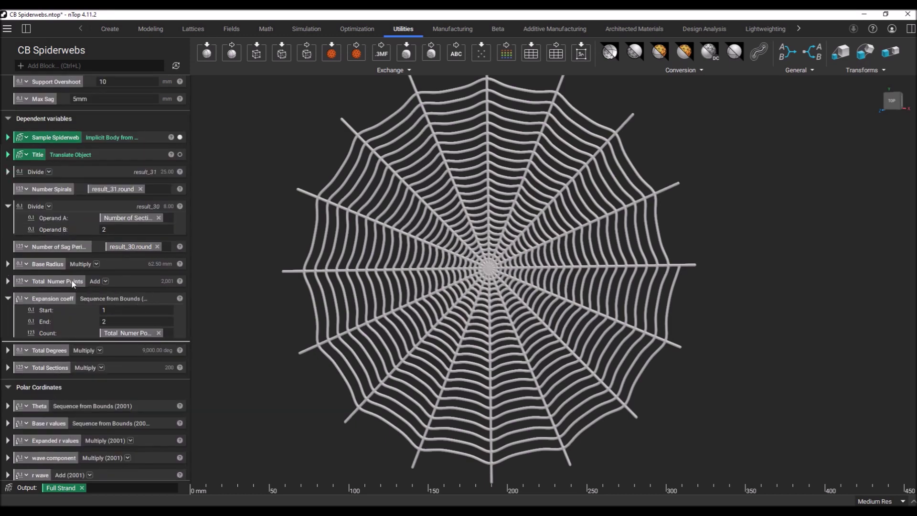
scroll(74, 302, "down", 1)
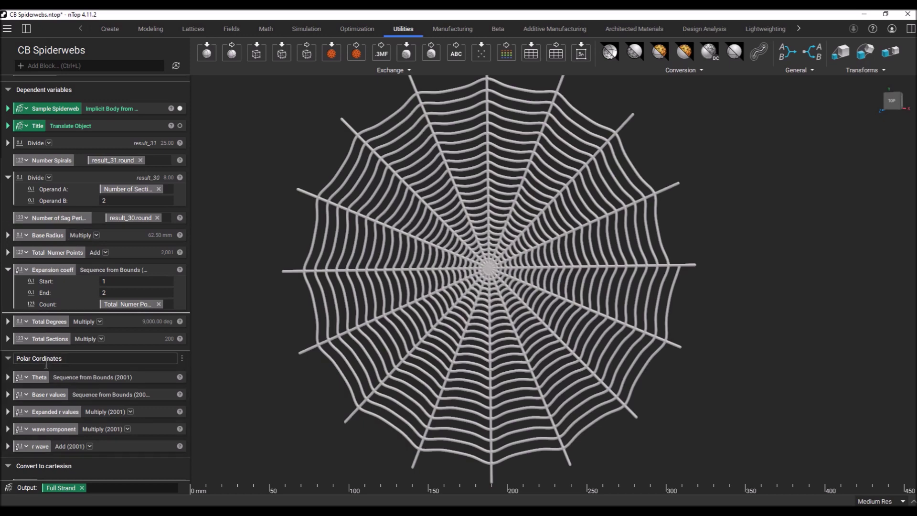
left_click_drag(54, 365, 40, 272)
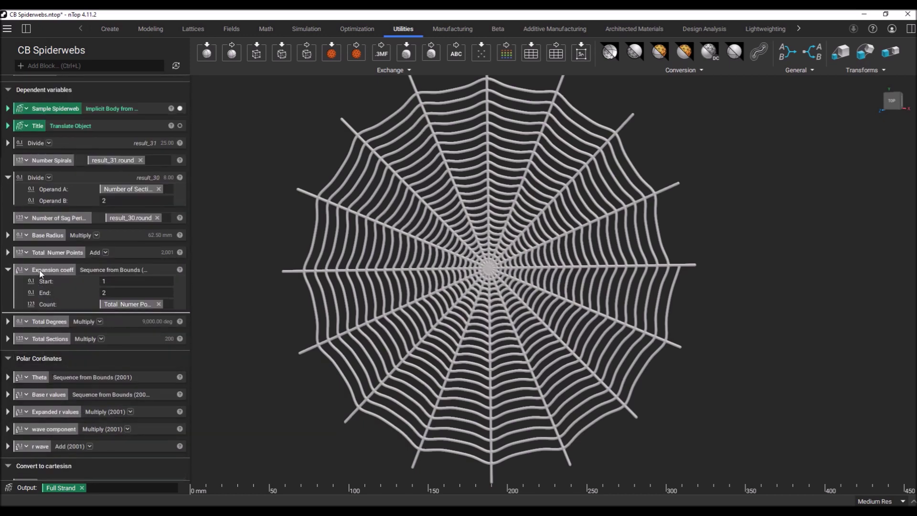
left_click(8, 269)
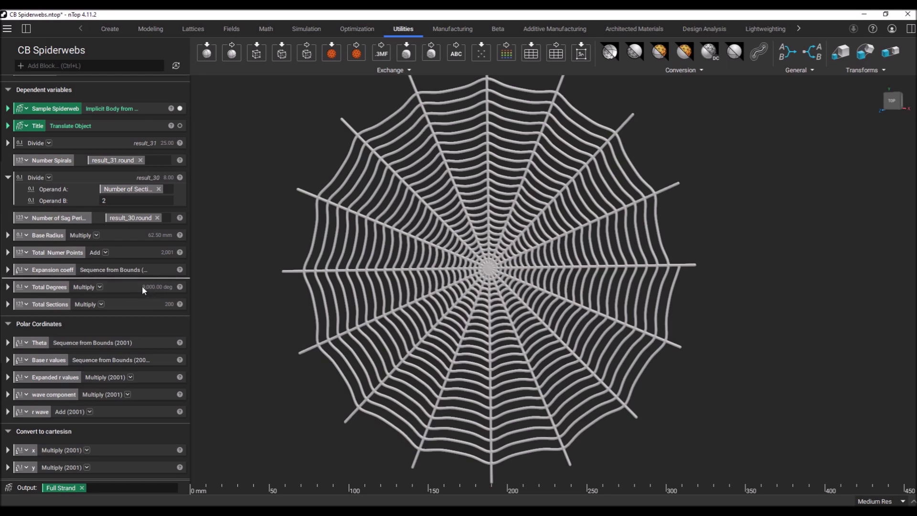
- Hide the Sample Spiderweb and show the All Points block from the Spiral Web Points section instead
scroll(114, 291, "down", 1)
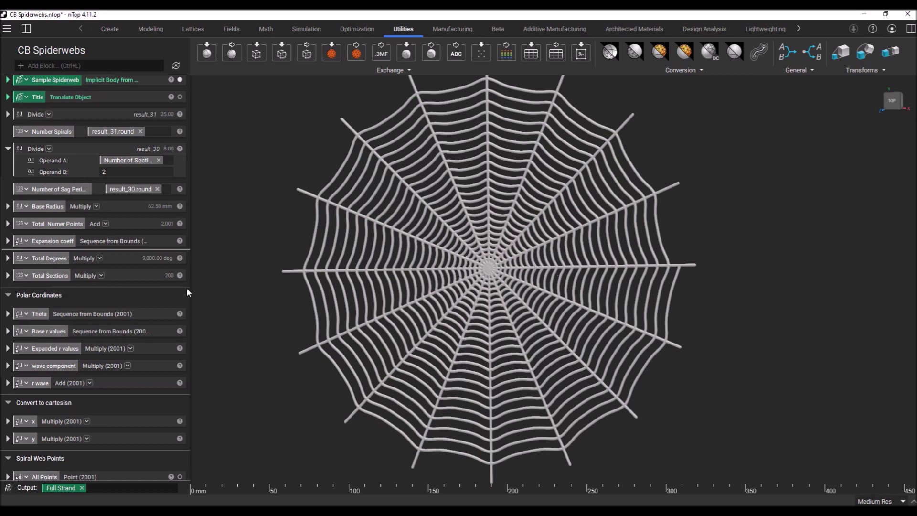
scroll(117, 271, "down", 2)
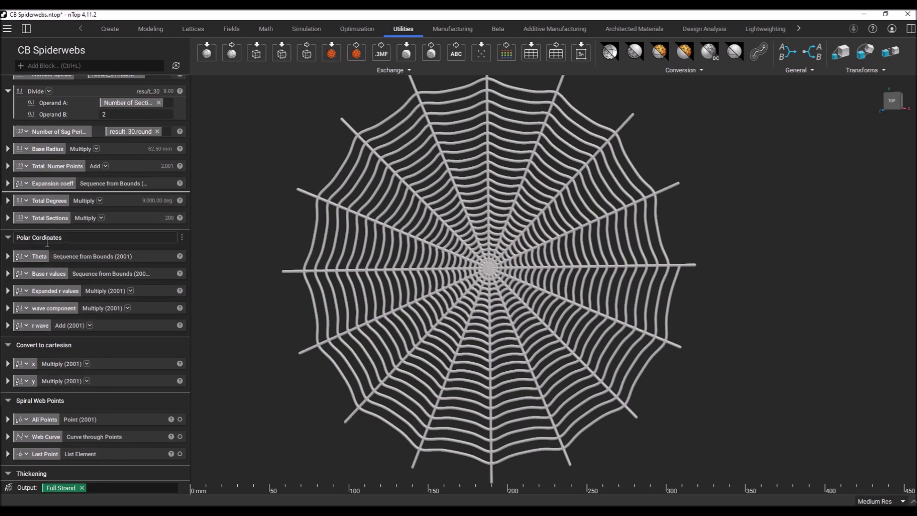
scroll(182, 170, "up", 4)
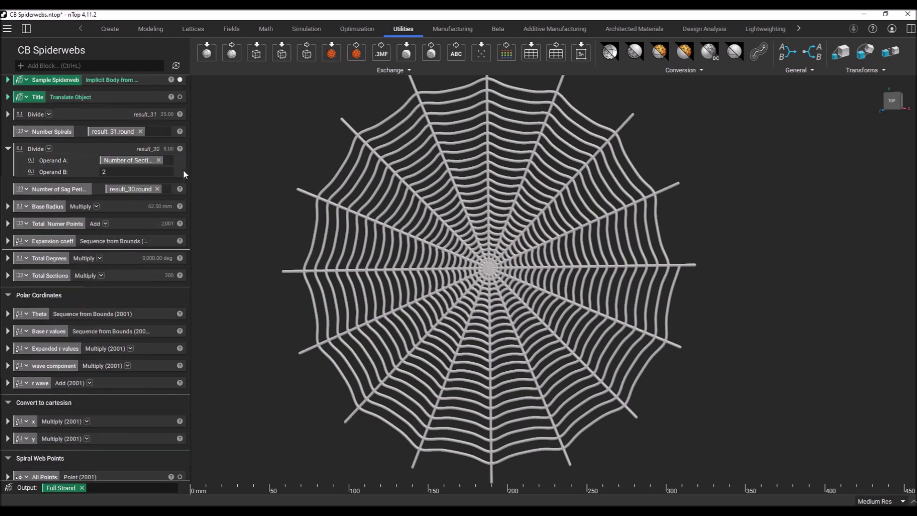
left_click(180, 137)
scroll(117, 302, "down", 6)
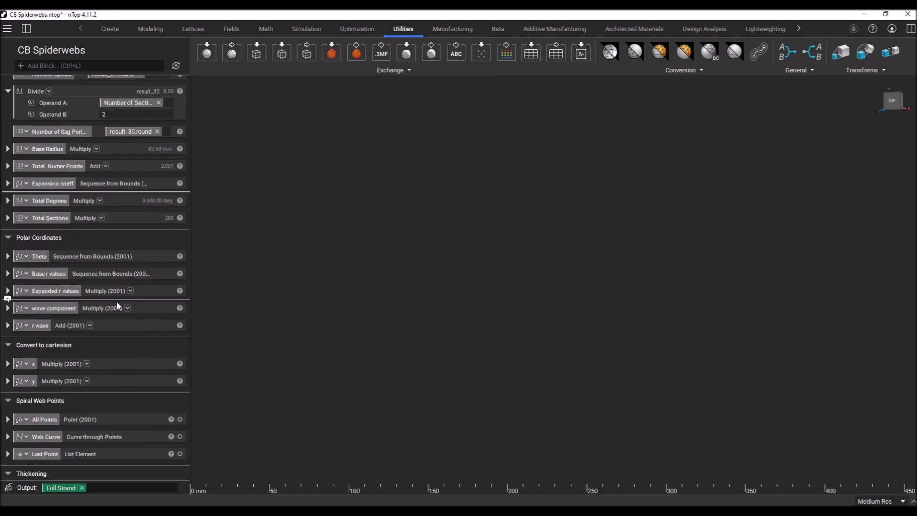
left_click(179, 363)
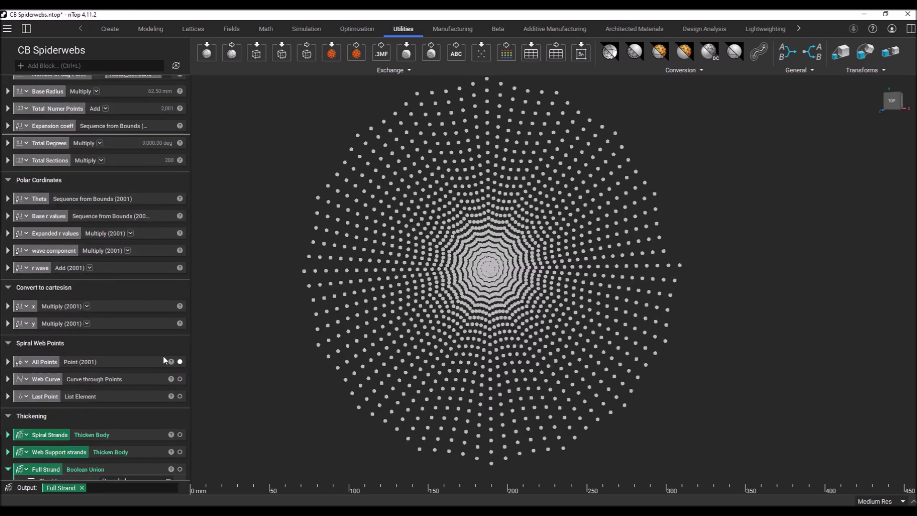
- Inspect the first list elements of the Theta sequence in its properties and close them
scroll(67, 252, "up", 1)
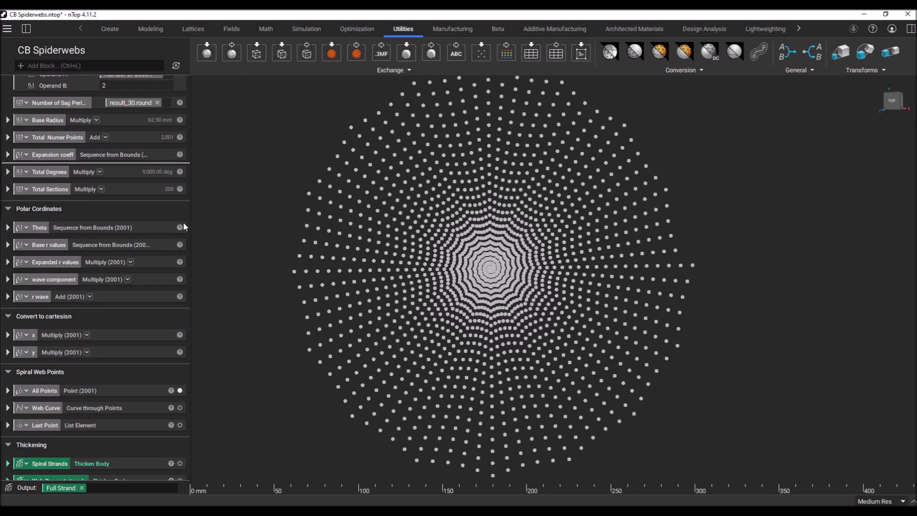
mouse_move(180, 229)
scroll(287, 325, "down", 6)
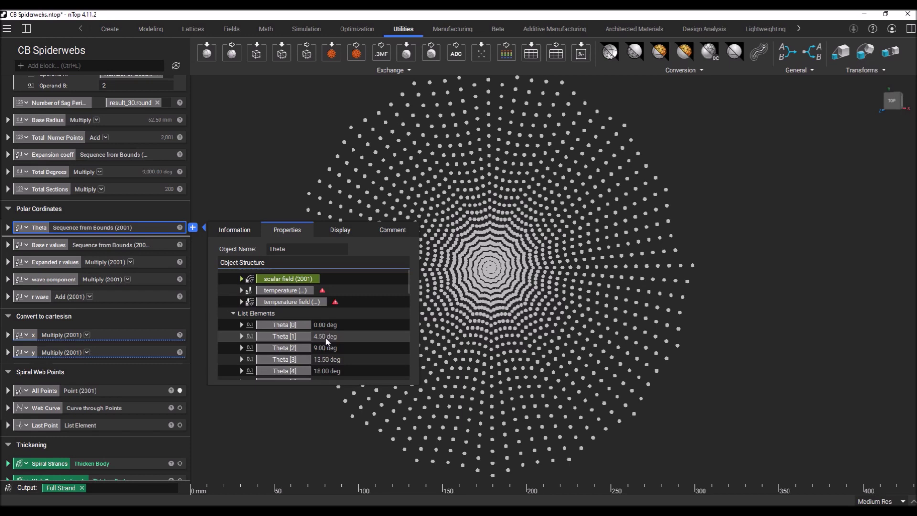
scroll(326, 341, "down", 2)
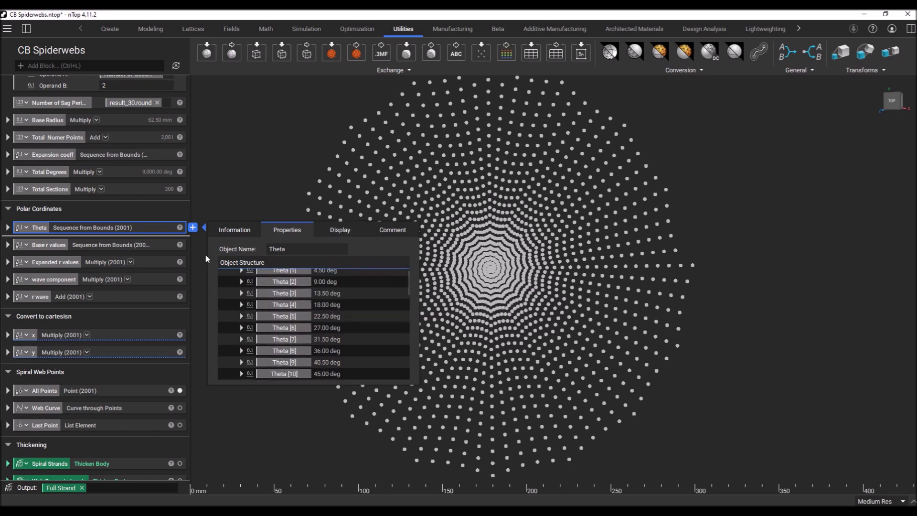
left_click(240, 185)
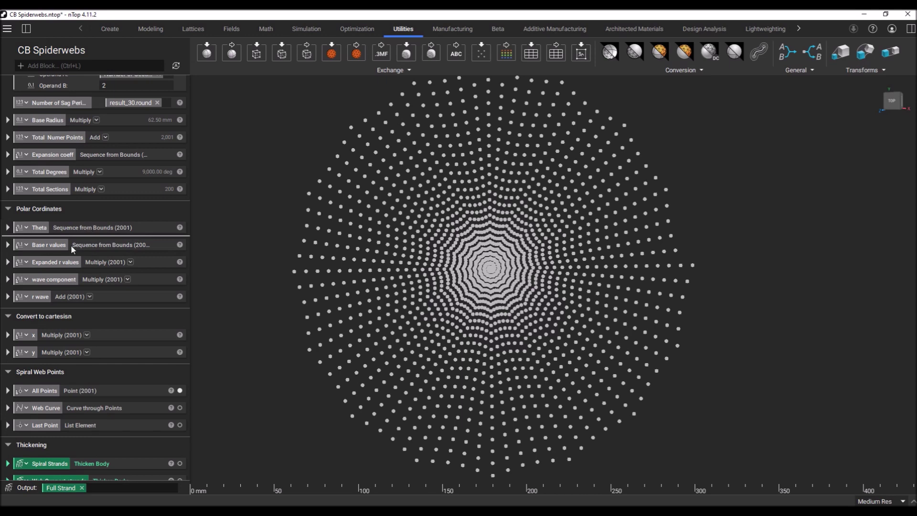
- Examine the operands of Expanded r values and the nested Sin, Abs and Max Sag inputs of the wave component, collapsing each block again
left_click(7, 263)
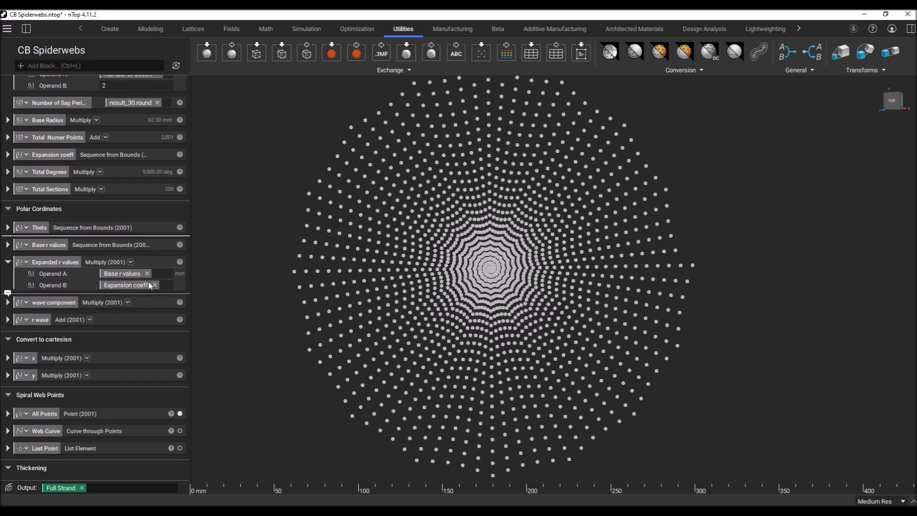
left_click(7, 262)
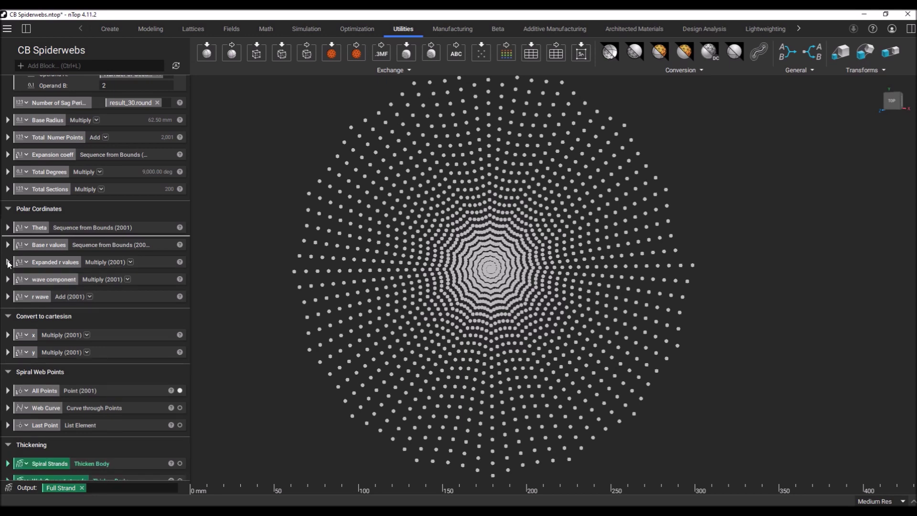
left_click(8, 280)
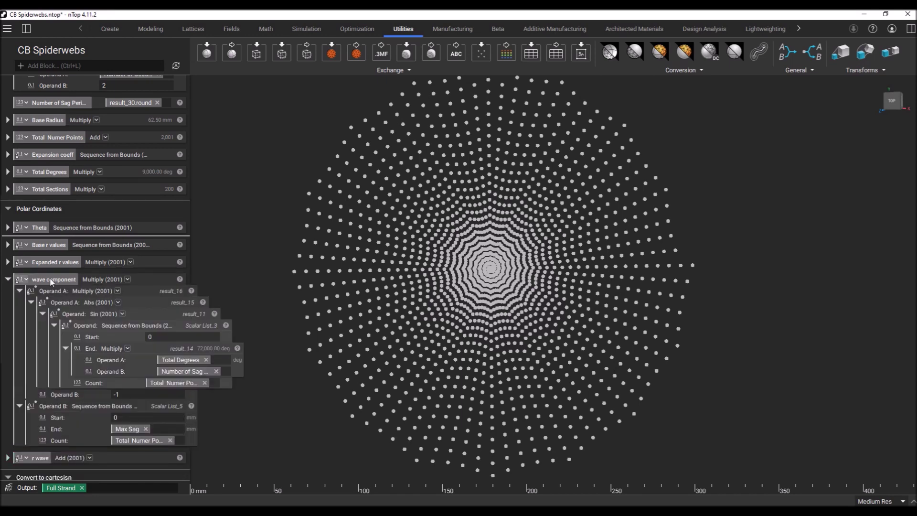
scroll(79, 287, "down", 1)
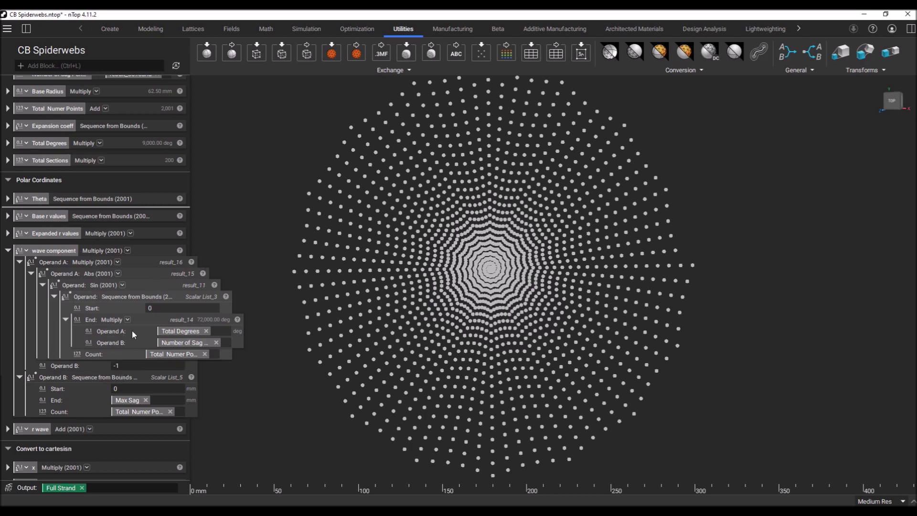
scroll(132, 331, "down", 3)
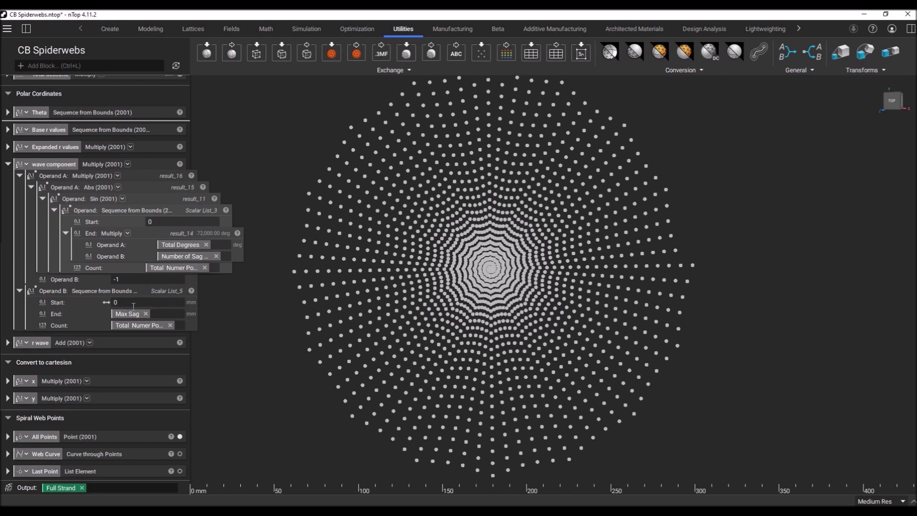
mouse_move(130, 314)
scroll(102, 287, "up", 1)
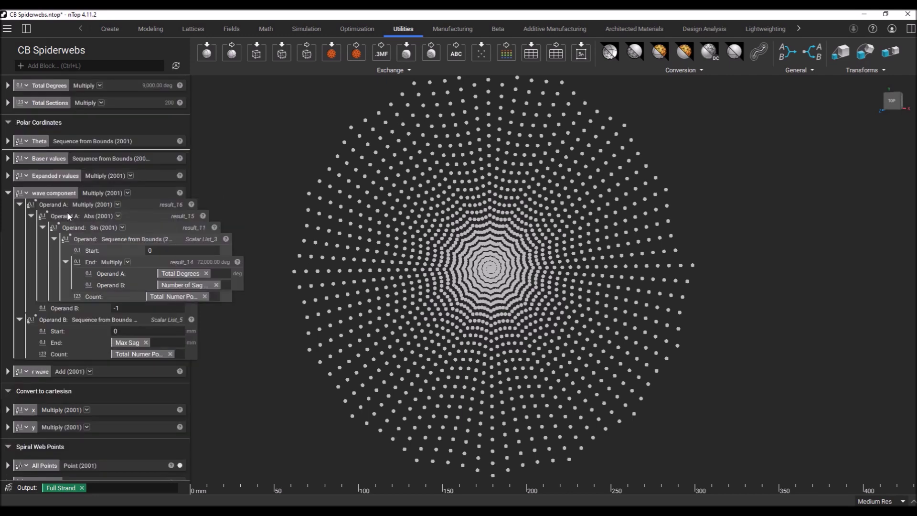
left_click(9, 193)
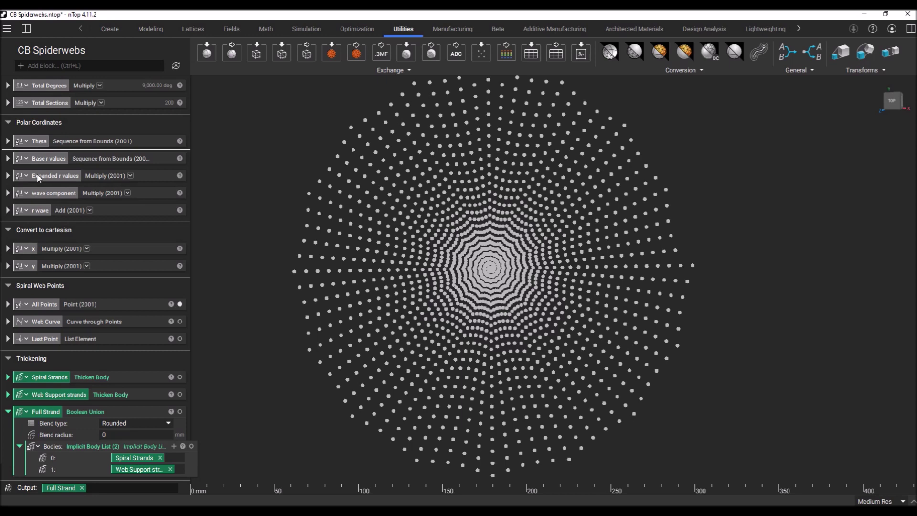
- Examine how the x and y blocks under the cartesian conversion combine r wave with Theta, and collapse both
left_click(8, 249)
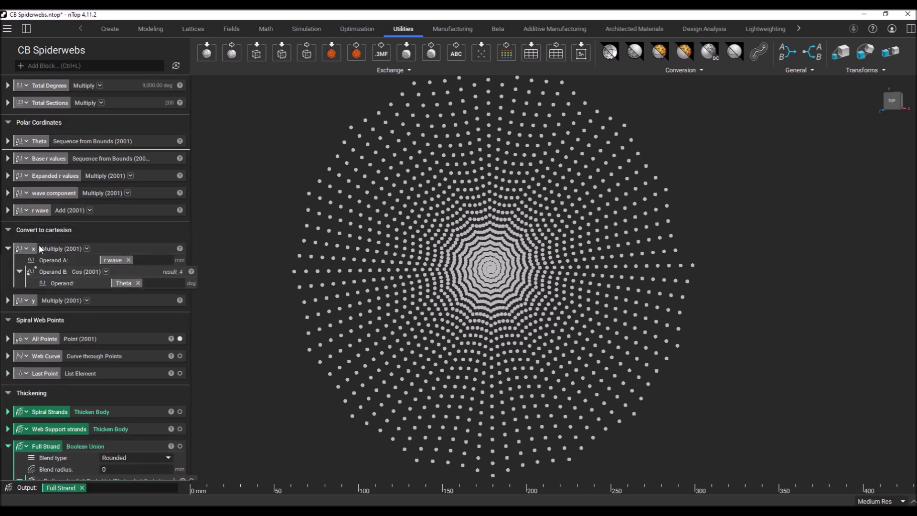
left_click(9, 301)
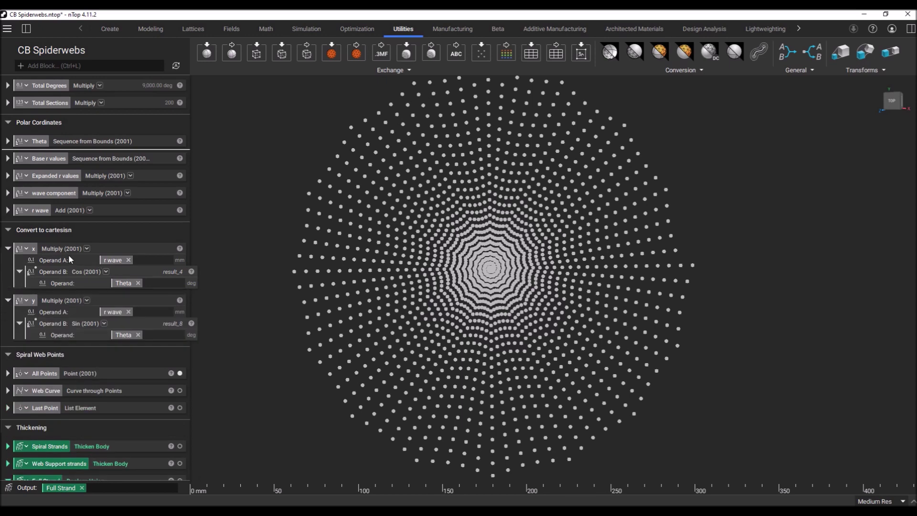
left_click(9, 248)
left_click(8, 266)
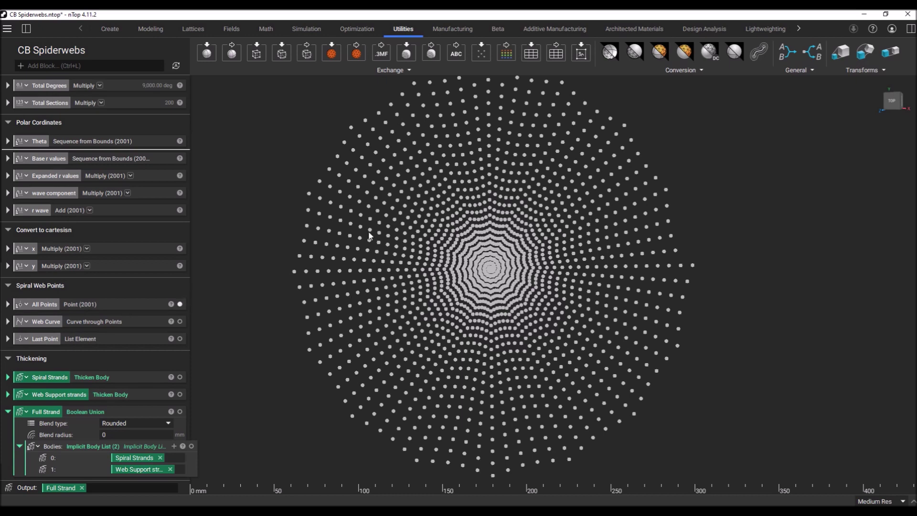
- Check the X, Y and Z inputs of All Points against the displayed point spiral and collapse the block
left_click(9, 305)
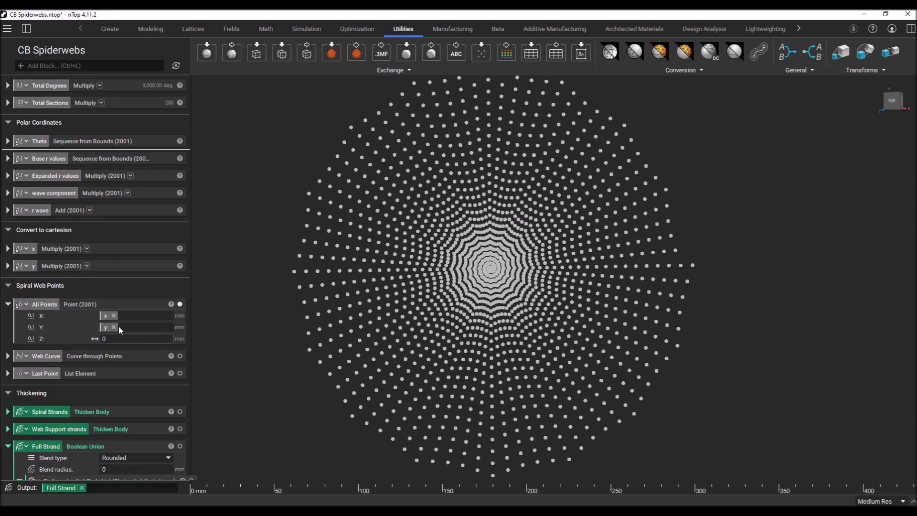
mouse_move(456, 266)
right_mouse_down()
mouse_move(554, 185)
mouse_move(578, 143)
mouse_move(561, 151)
mouse_move(580, 345)
mouse_move(543, 299)
right_mouse_up()
scroll(469, 314, "down", 3)
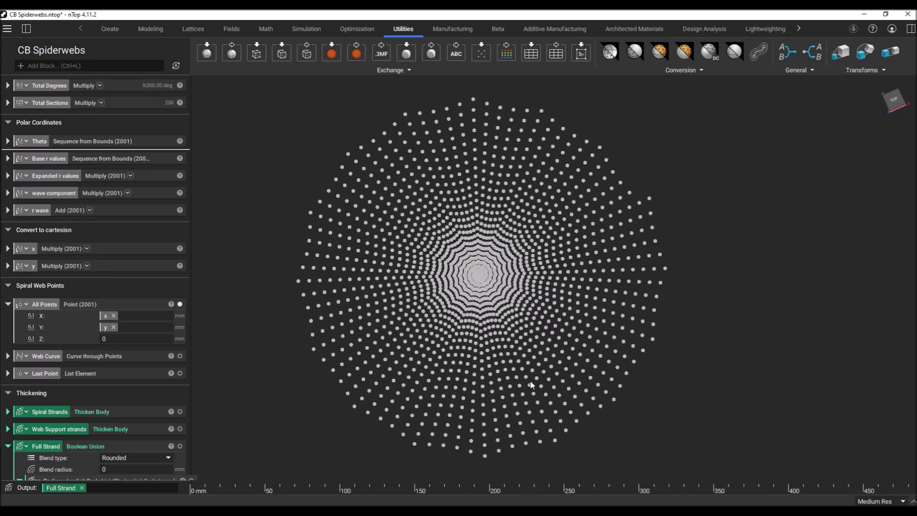
left_click(8, 304)
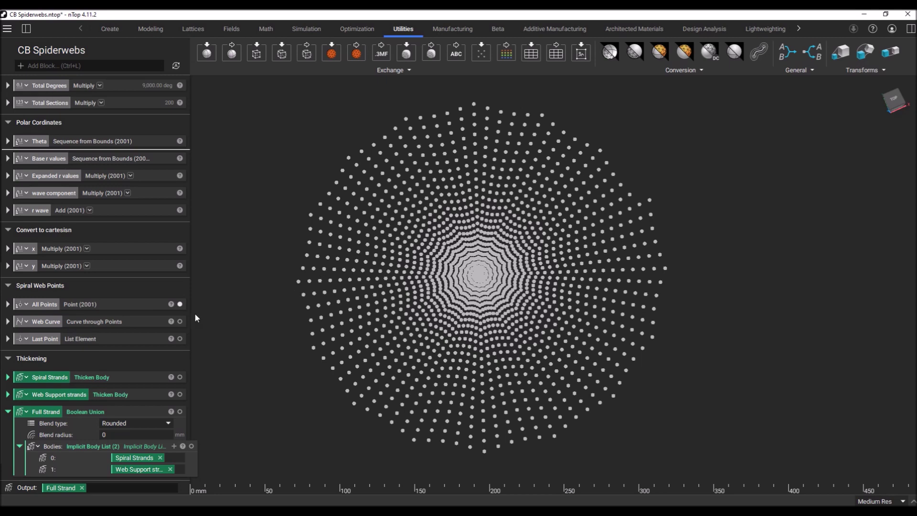
- Show the Web Curve together with the spiral points and expand its Curve through Points settings
left_click(180, 322)
scroll(399, 273, "up", 1)
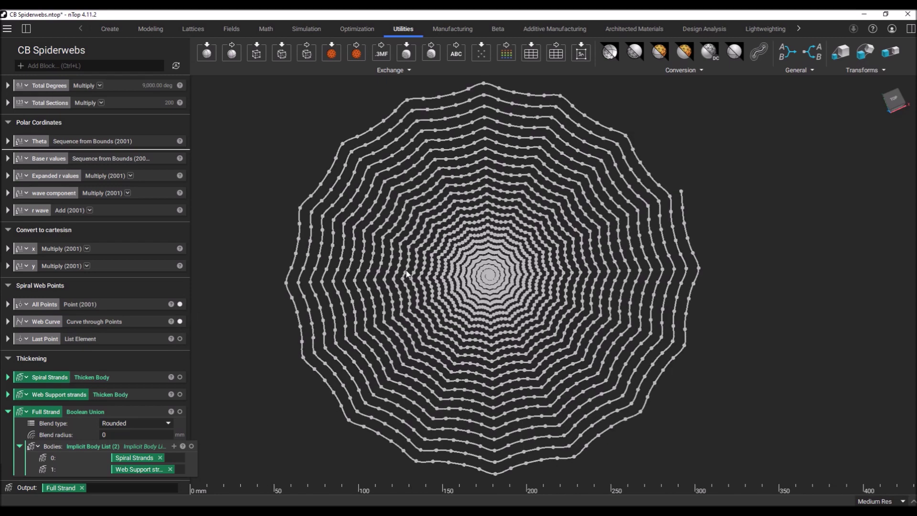
scroll(492, 282, "up", 1)
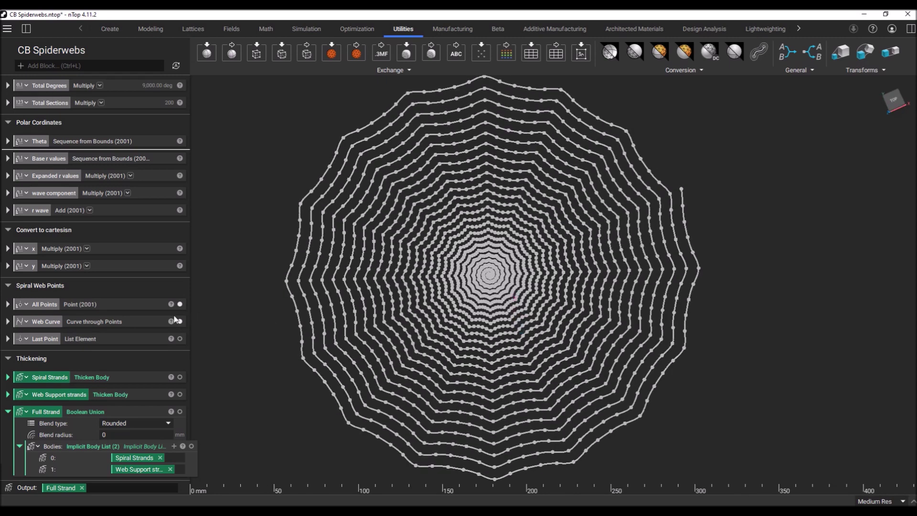
left_click(7, 321)
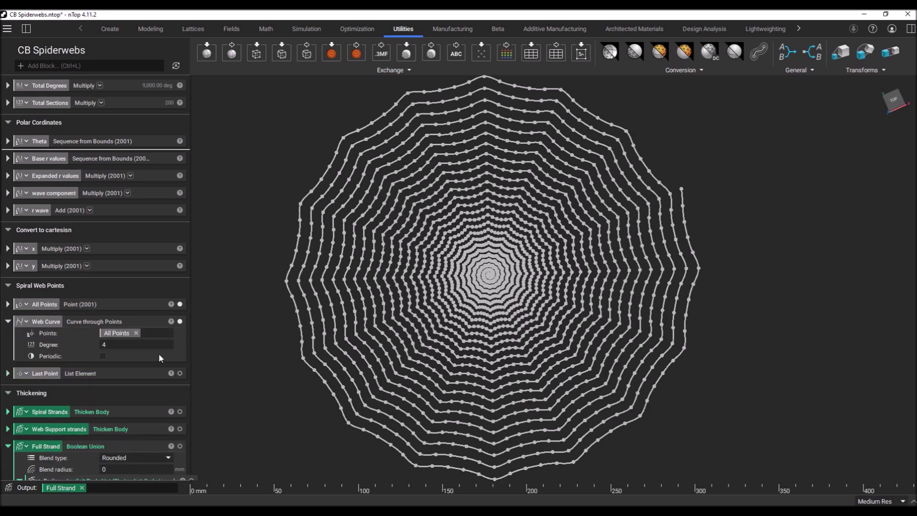
- Expand the Web Support strands and Spiral Strands blocks under Thickening and examine their curve, polar array and thickness inputs
scroll(158, 354, "down", 3)
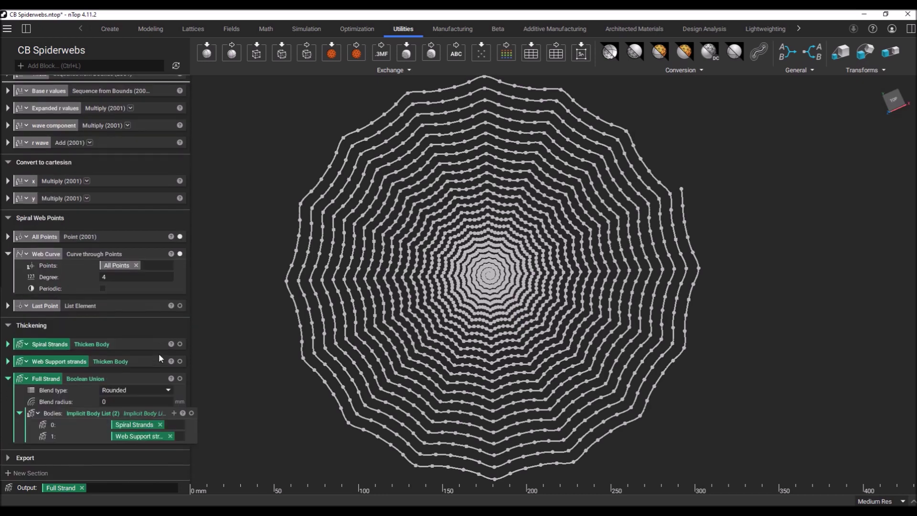
left_click(9, 362)
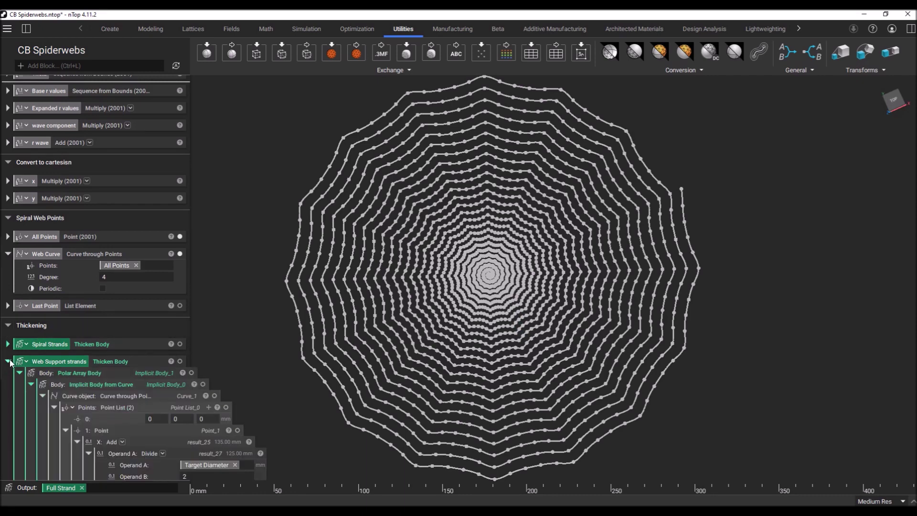
left_click(9, 345)
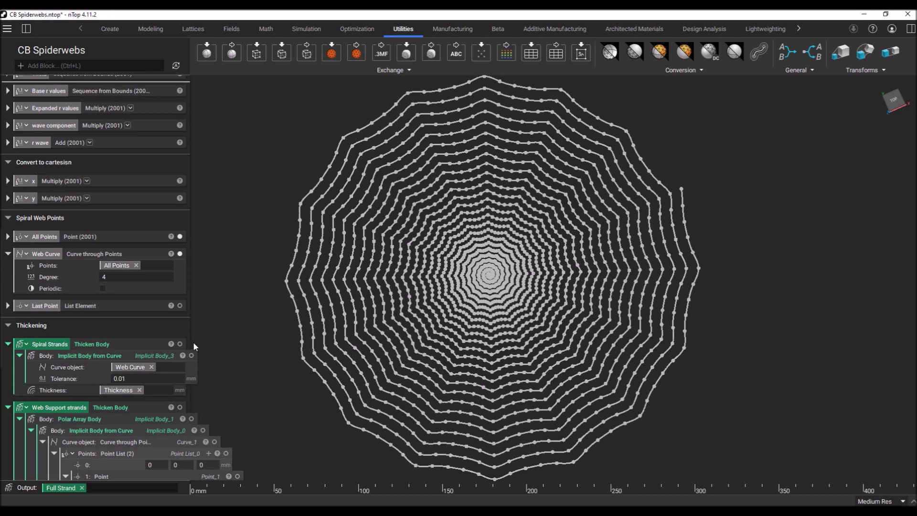
scroll(74, 399, "down", 4)
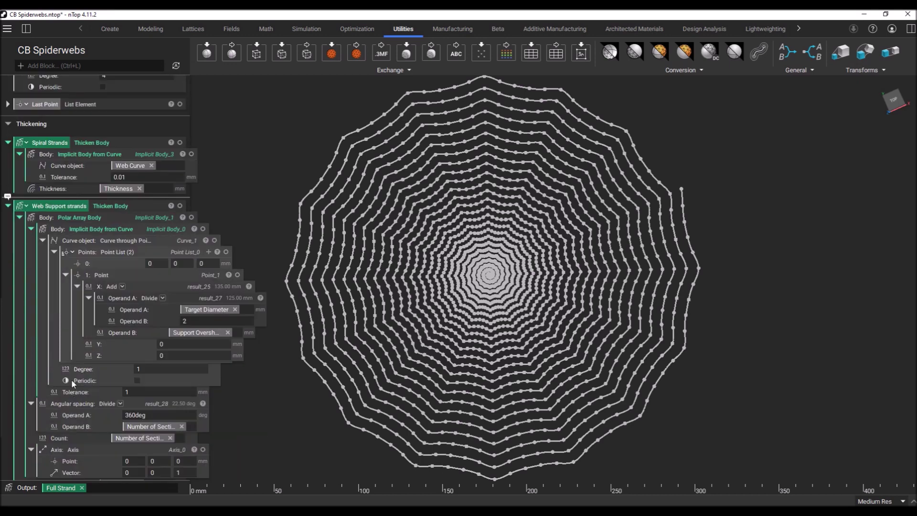
- Collapse the Web Support strands block and display both the Web Support strands and the Spiral Strands bodies
left_click(180, 206)
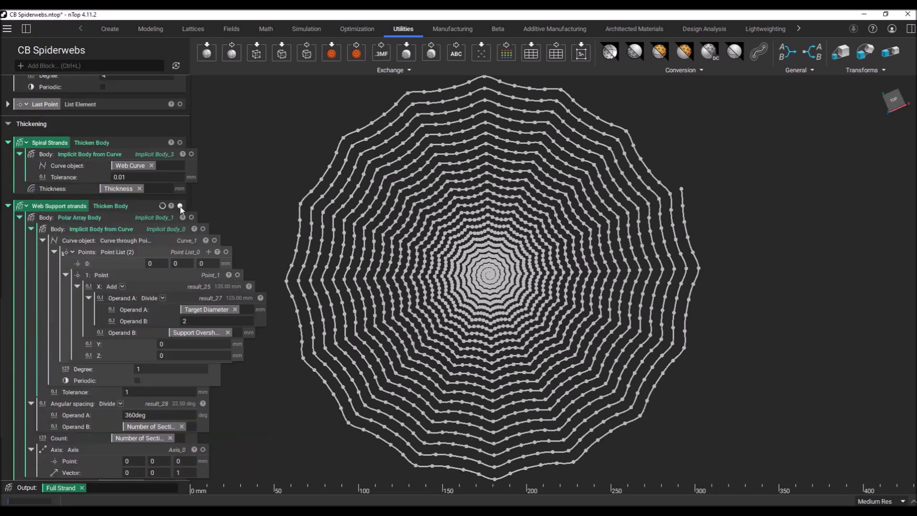
left_click(9, 205)
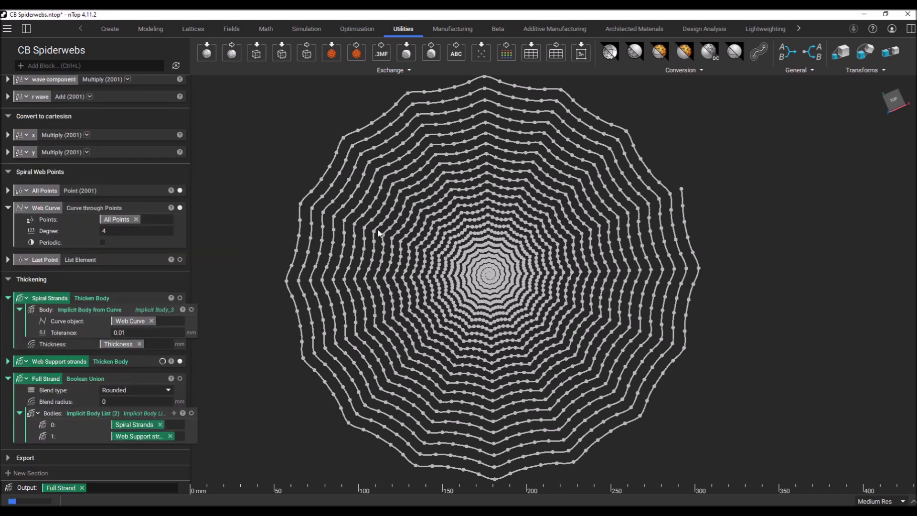
scroll(301, 205, "down", 1)
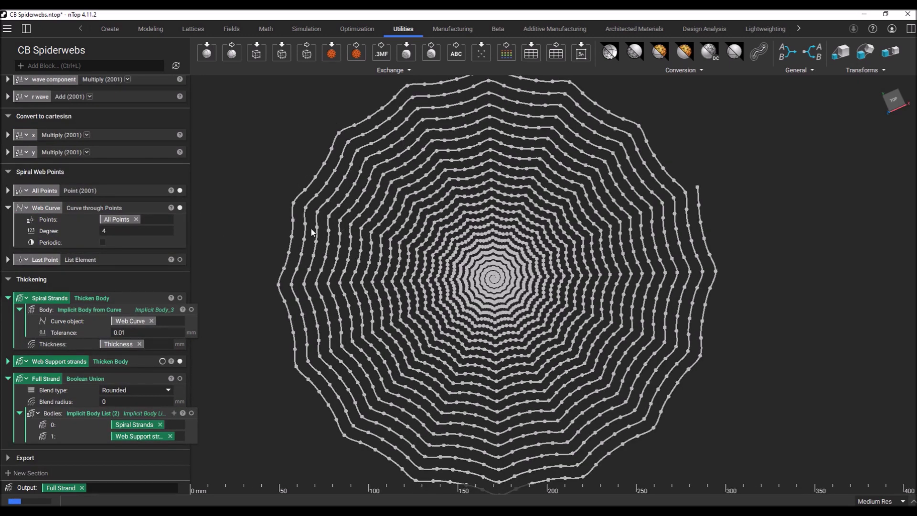
left_click(180, 379)
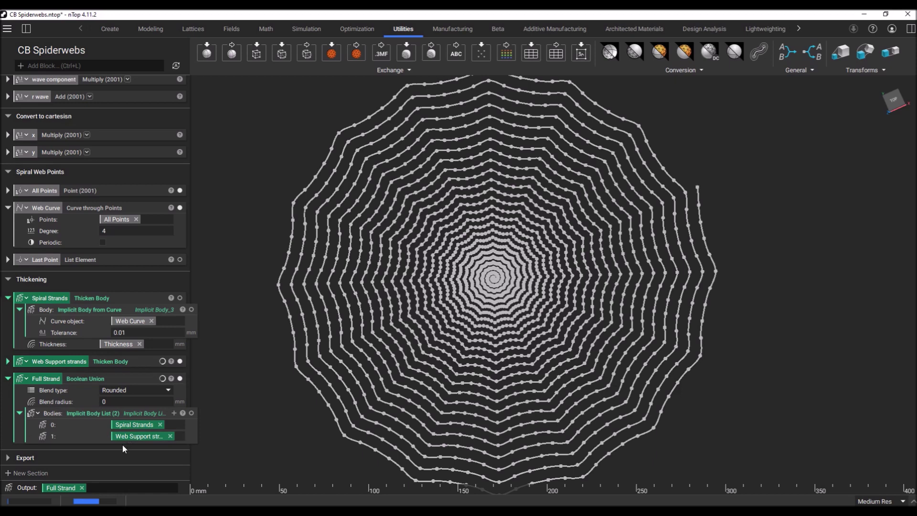
left_click(180, 378)
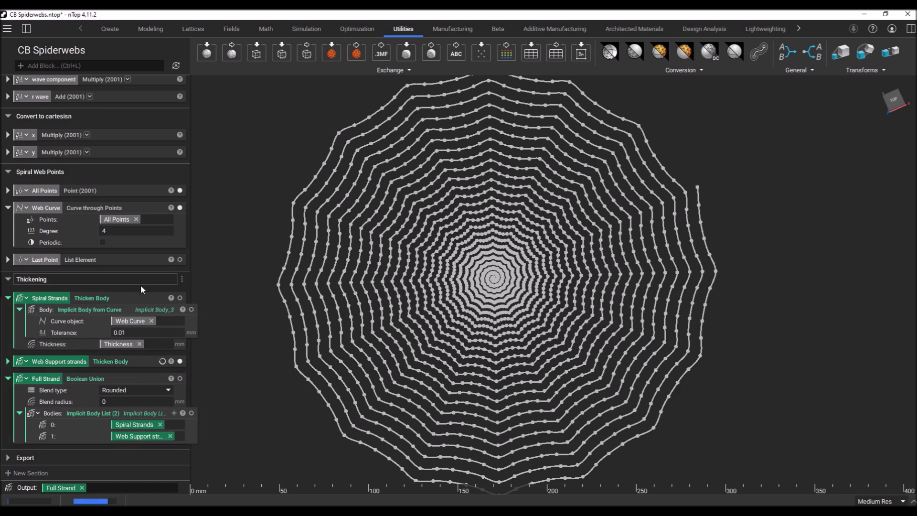
left_click(181, 298)
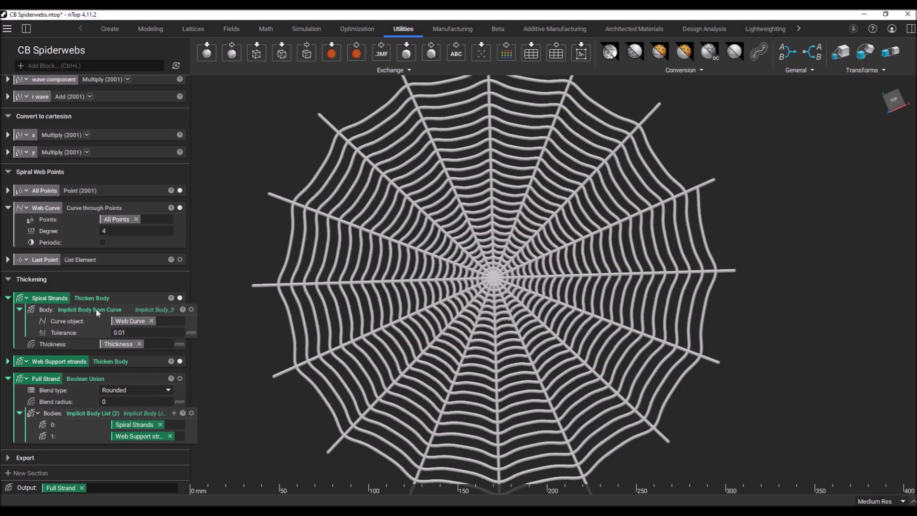
- Toggle the Spiral Strands and Web Support strands bodies off and on in turn to compare what each contributes to the web
left_click(180, 298)
left_click(181, 298)
left_click(180, 299)
left_click(180, 298)
left_click(180, 298)
left_click(180, 299)
left_click(181, 361)
left_click(180, 361)
left_click(180, 361)
left_click(180, 362)
left_click_drag(496, 277, 500, 290)
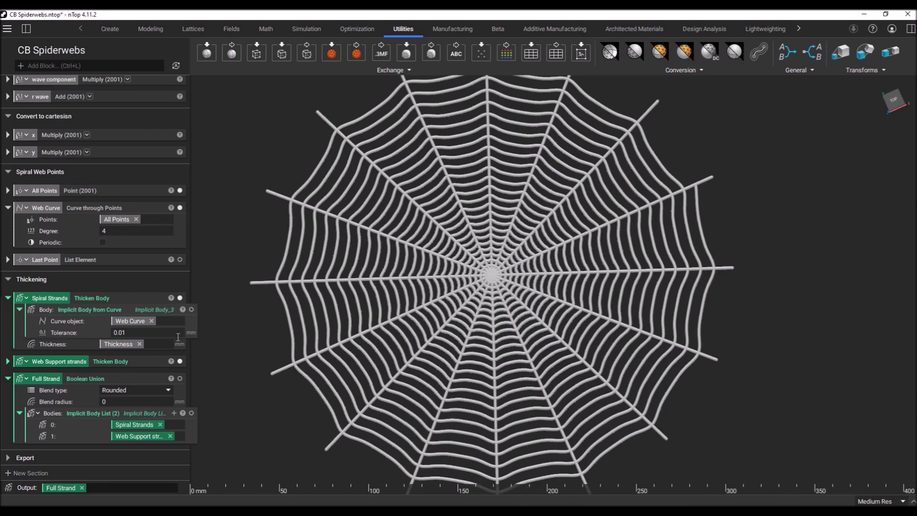
- Hide both thickened strand bodies and display the Sample Spiderweb from the dependent variables instead
left_click(180, 298)
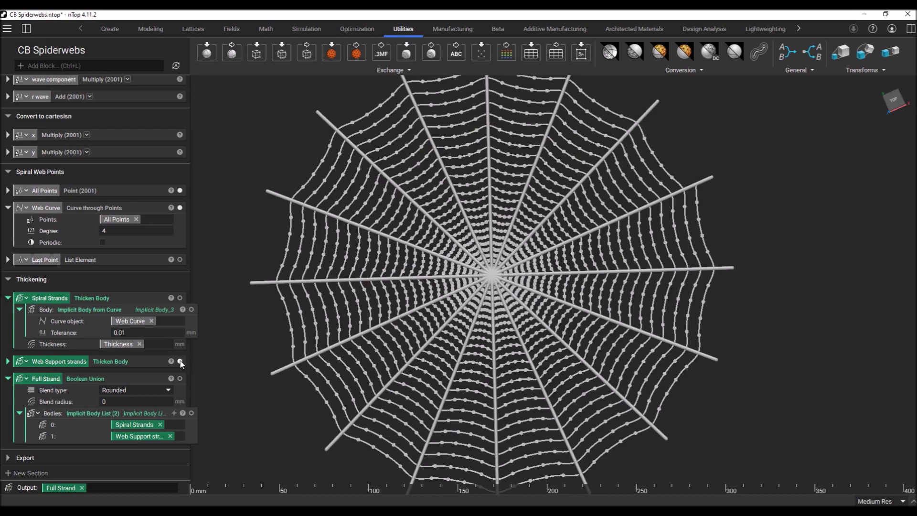
left_click(179, 361)
scroll(145, 323, "up", 15)
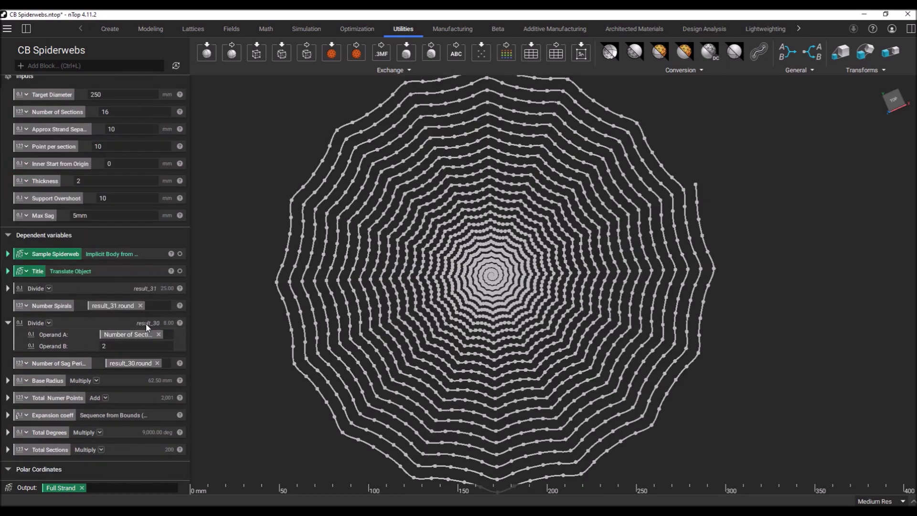
left_click(180, 254)
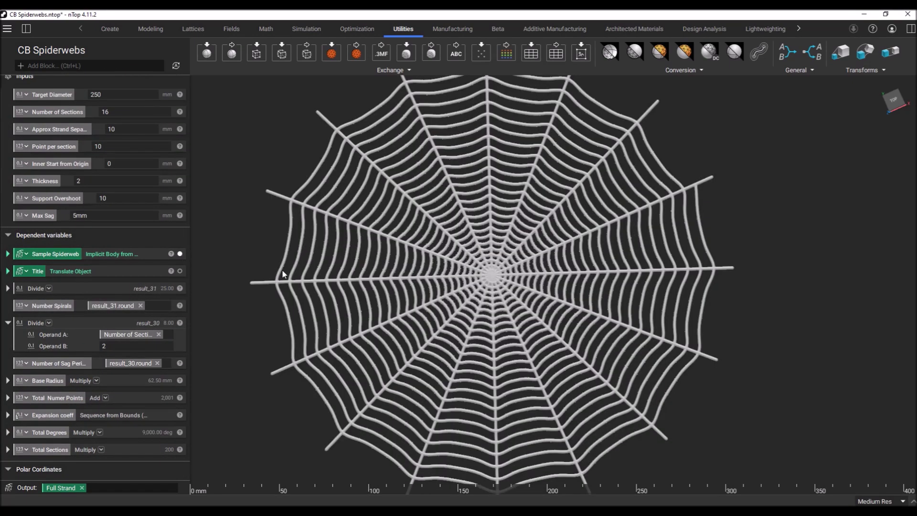
- Hide the Sample Spiderweb and the Web Curve so that only All Points is displayed
scroll(167, 346, "down", 10)
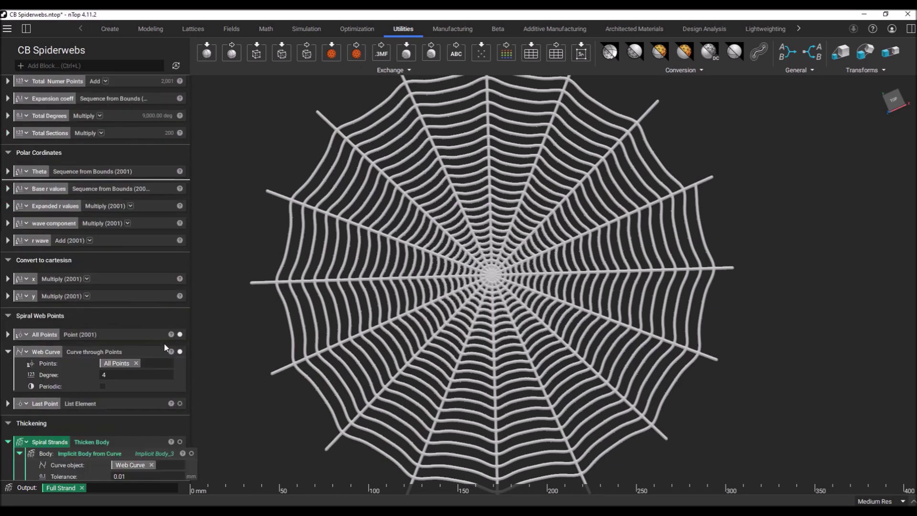
scroll(172, 394, "down", 5)
scroll(172, 395, "up", 3)
scroll(170, 239, "up", 7)
scroll(170, 243, "up", 3)
left_click(179, 168)
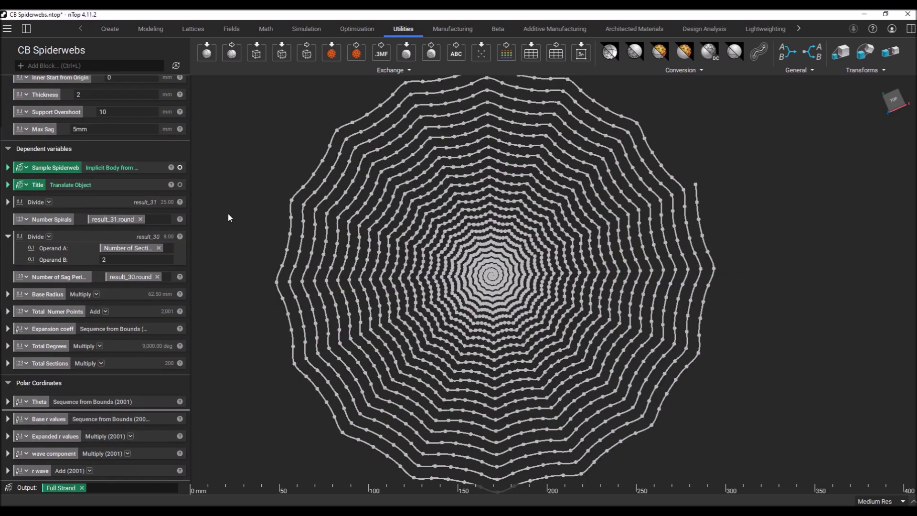
scroll(353, 307, "down", 1)
scroll(109, 330, "down", 8)
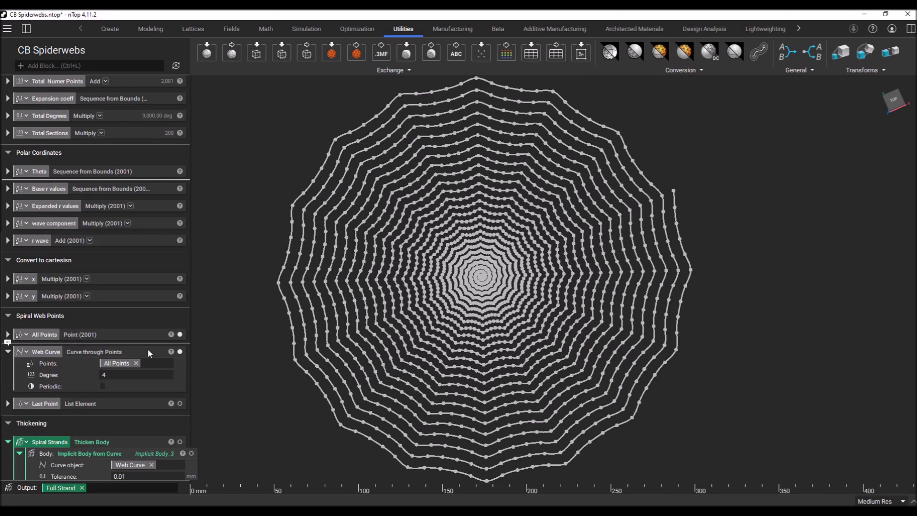
left_click(179, 352)
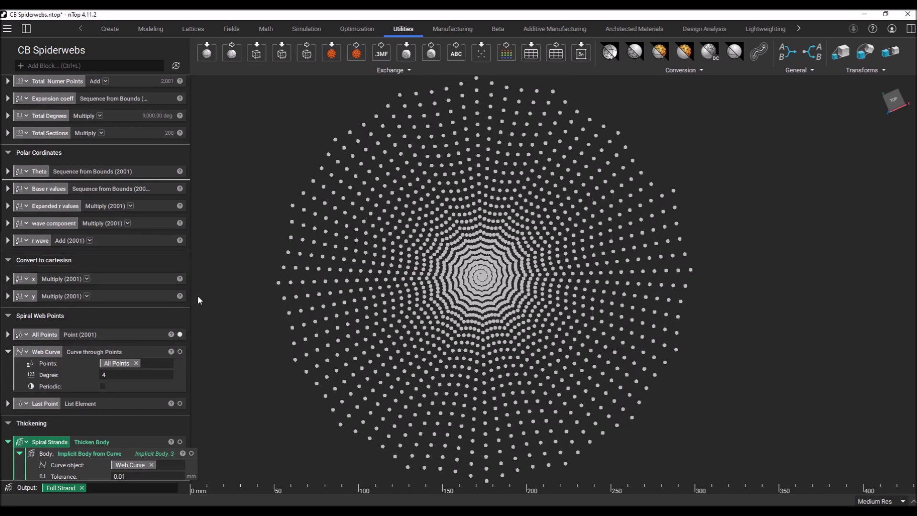
- Set the Target Diameter input to 100 mm and inspect the regenerated point spiral up close
scroll(143, 267, "up", 12)
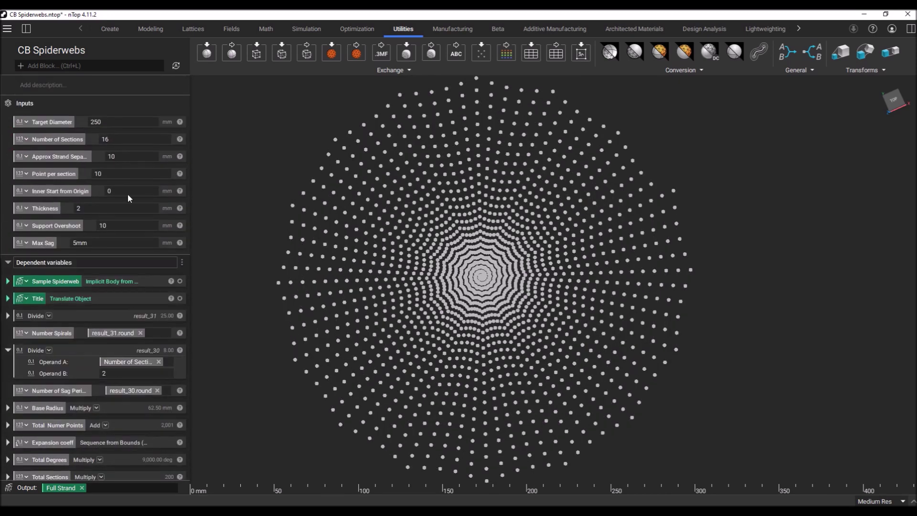
double_click(113, 123)
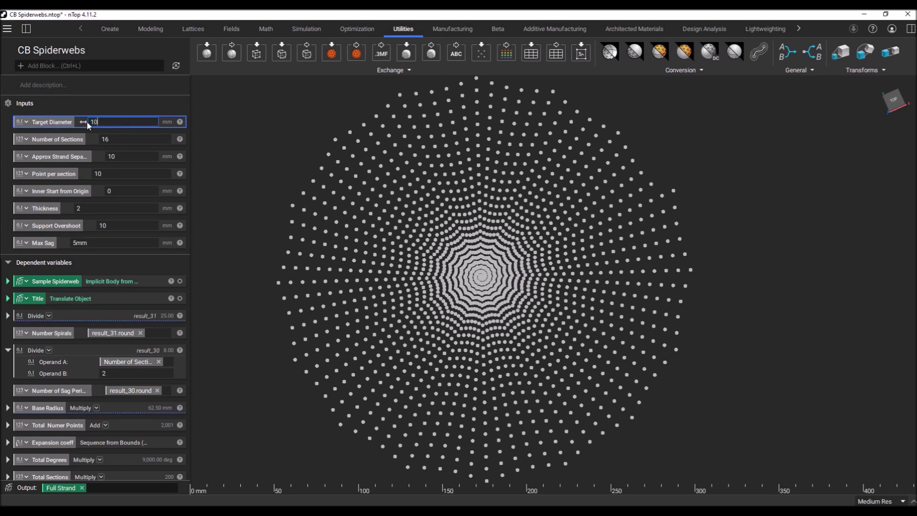
key("Return")
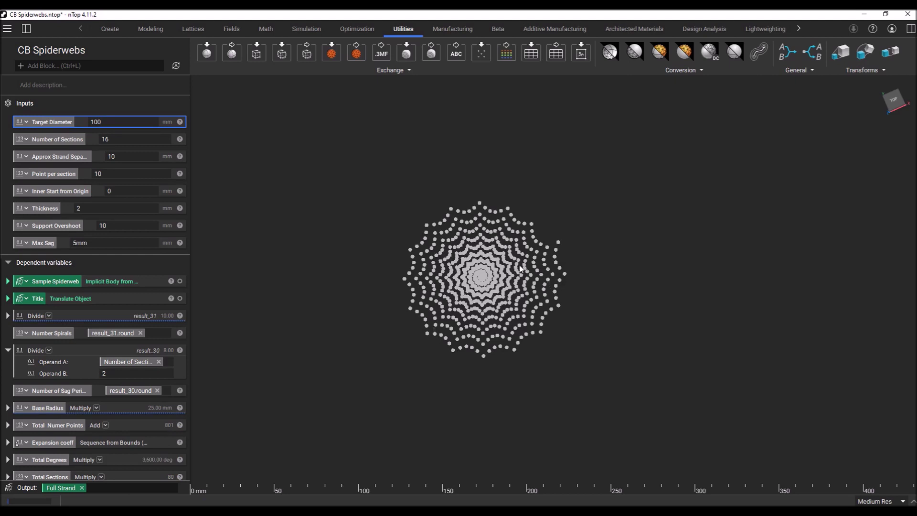
scroll(500, 297, "up", 3)
scroll(501, 297, "up", 2)
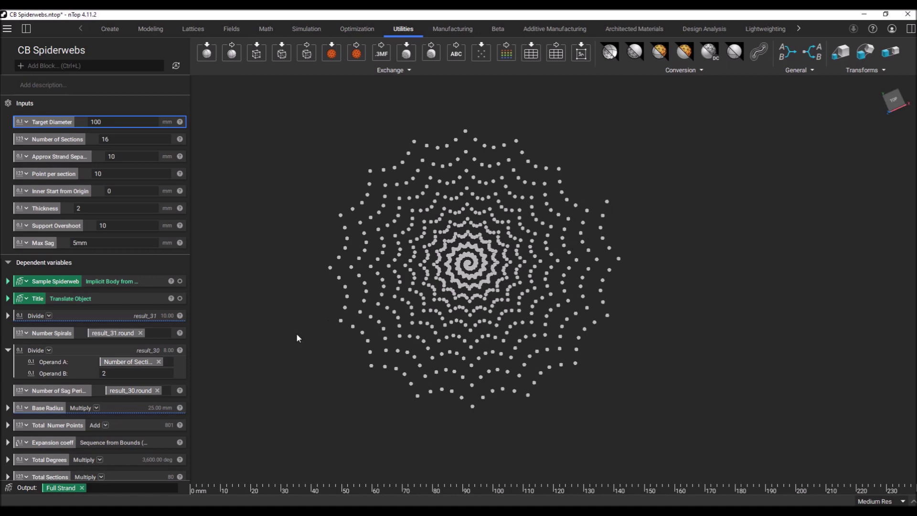
- Display the Web Curve through the points again and inspect the sag between its sections
scroll(127, 398, "down", 8)
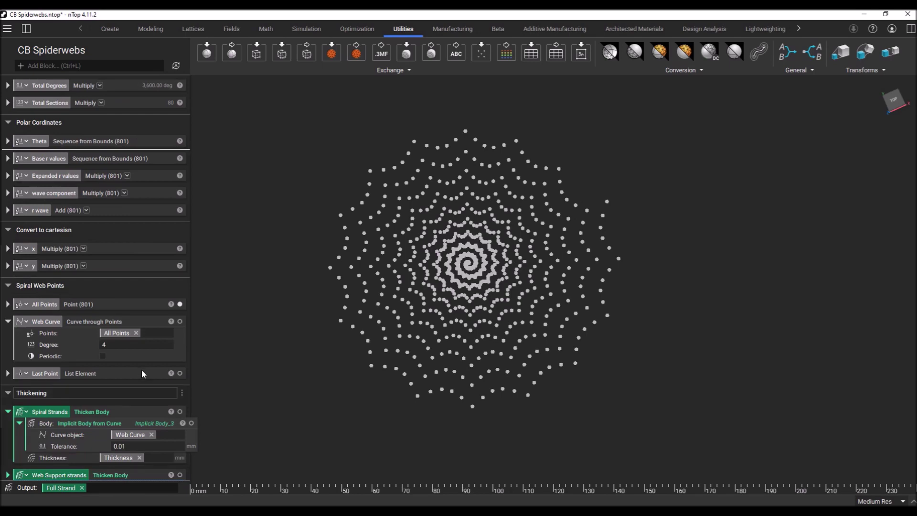
left_click(180, 321)
scroll(490, 271, "up", 1)
scroll(490, 271, "up", 1)
scroll(495, 234, "down", 1)
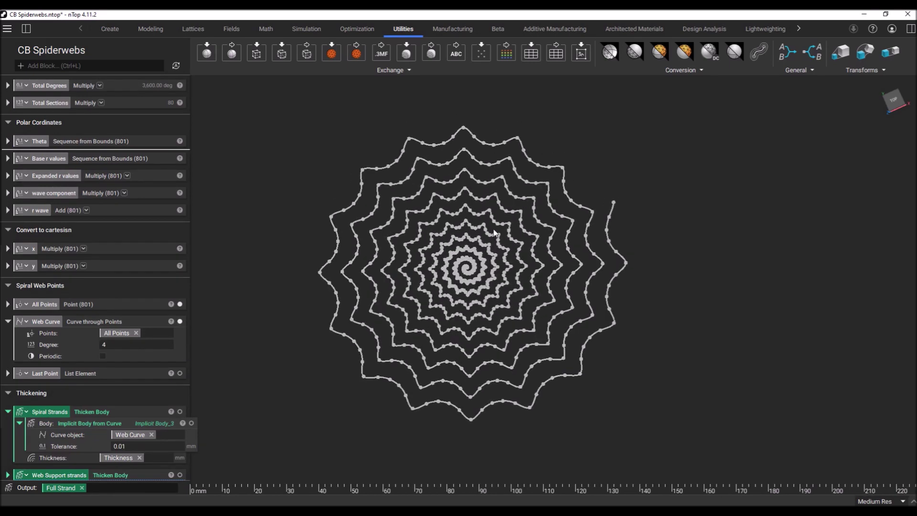
scroll(495, 233, "down", 1)
scroll(82, 253, "up", 2)
- Set the Max Sag input to 3 mm
scroll(82, 251, "up", 8)
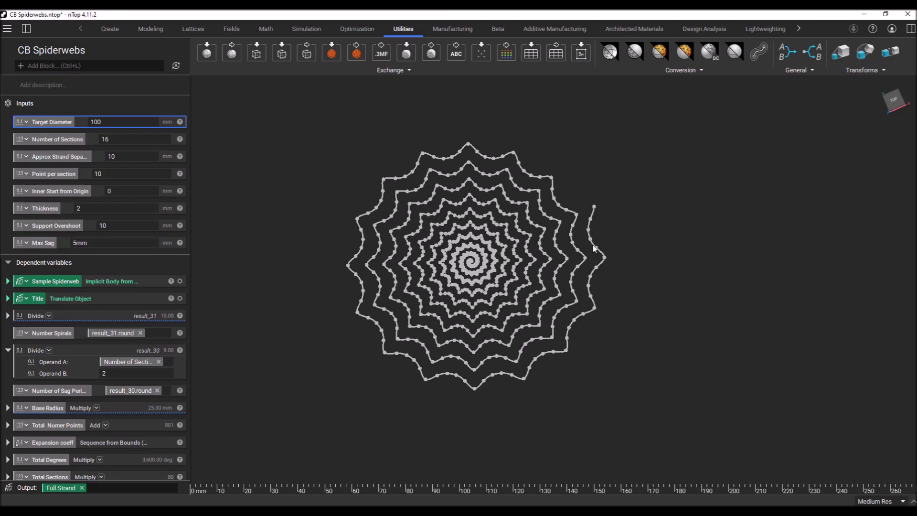
left_click(95, 247)
type("3")
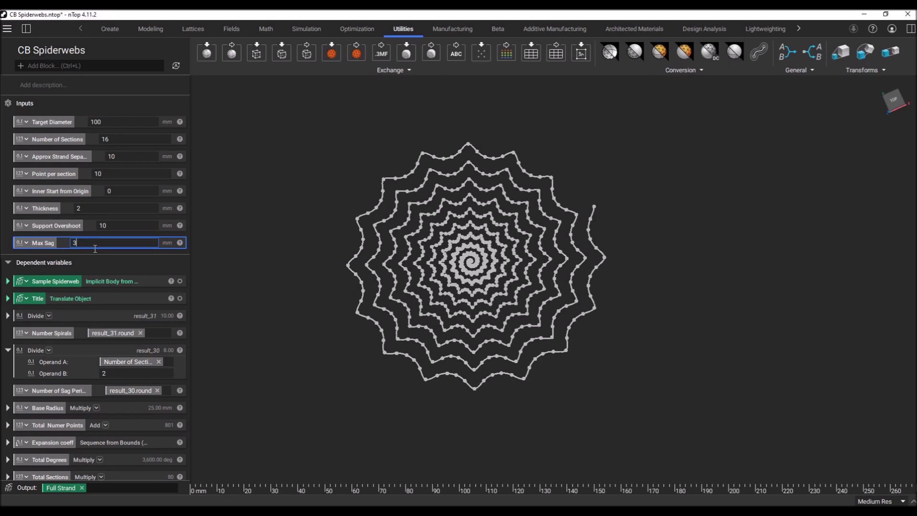
key("Return")
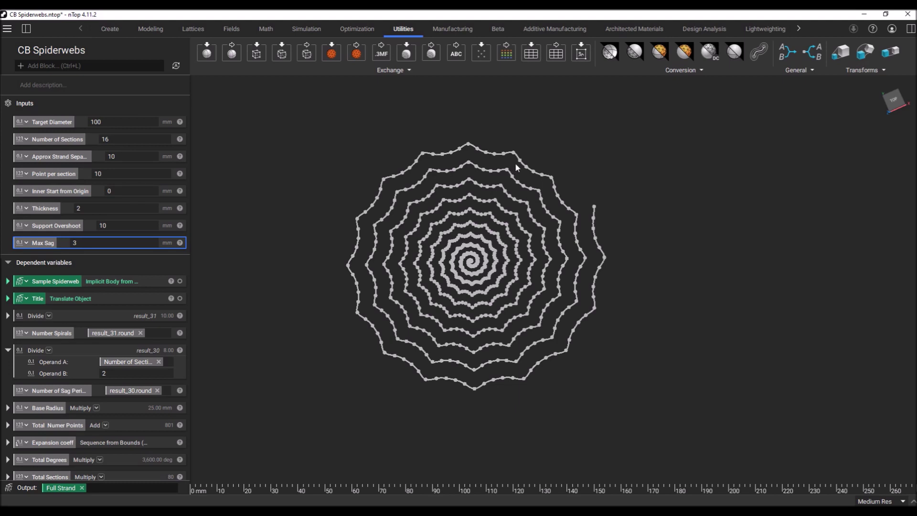
- Set the Number of Sections input to 24 and inspect the updated web curve around its centre
left_click(127, 143)
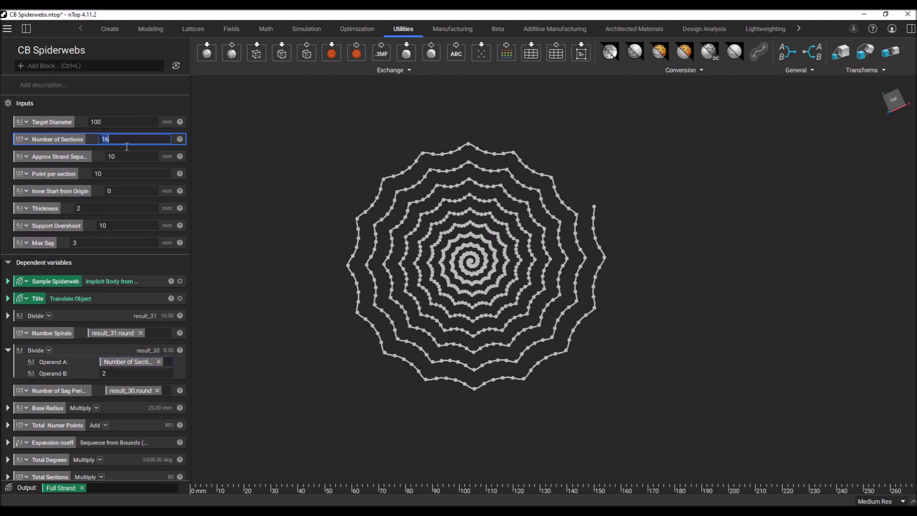
key("BackSpace")
type("24")
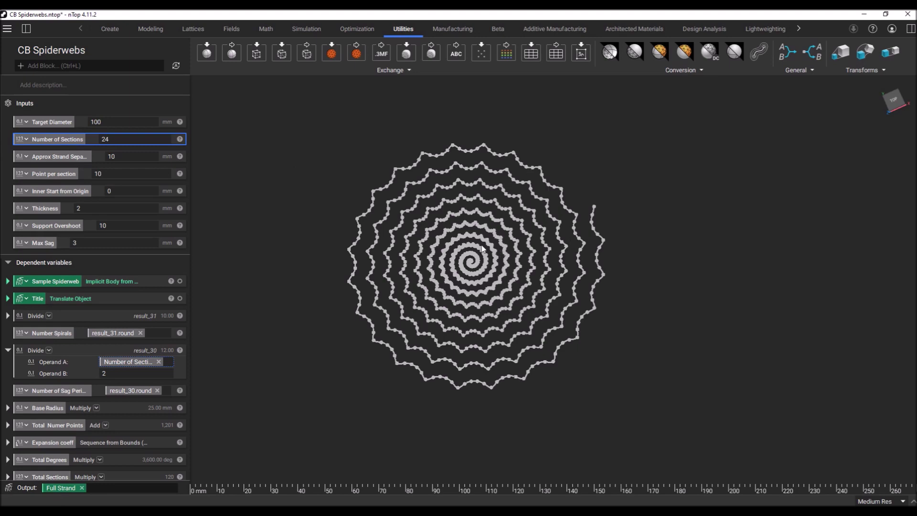
scroll(460, 266, "up", 1)
scroll(459, 265, "up", 5)
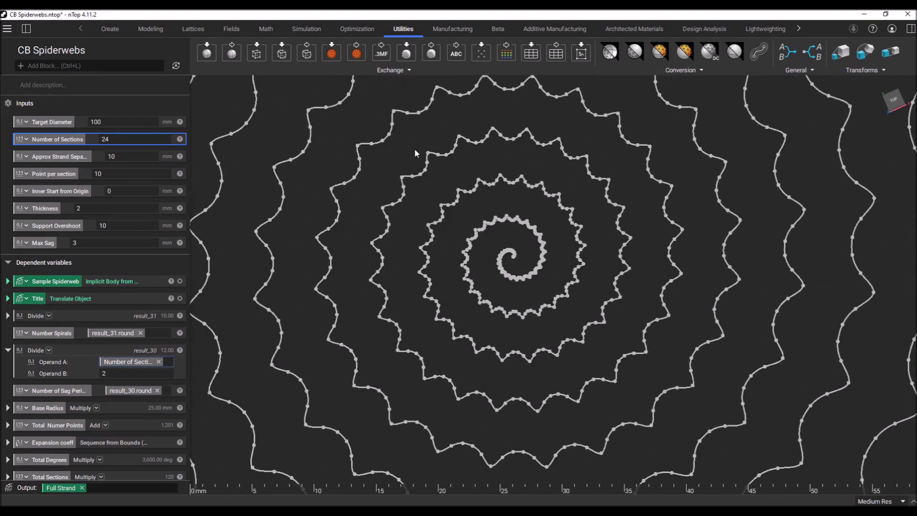
scroll(415, 153, "down", 5)
scroll(459, 320, "down", 2)
scroll(441, 184, "up", 3)
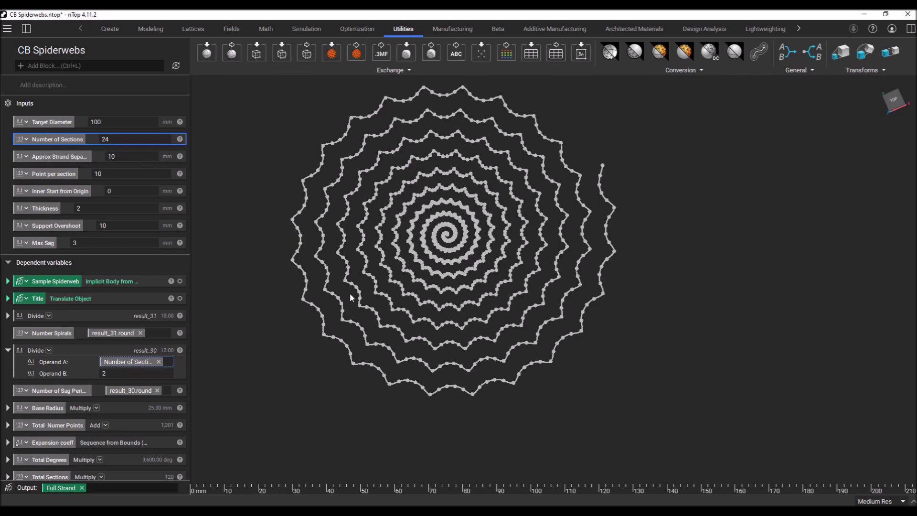
scroll(408, 275, "down", 2)
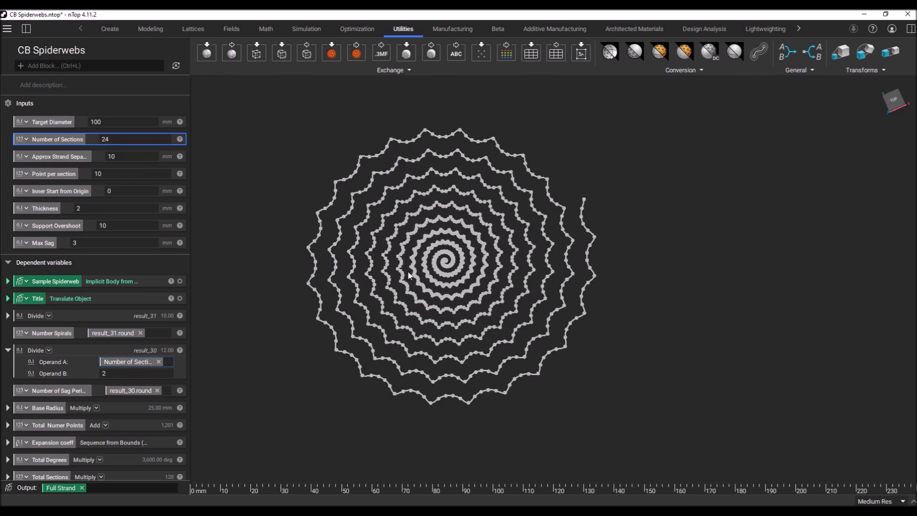
- Display the Title and the Sample Spiderweb together with the web curve and view the whole model
left_click(179, 299)
left_click(180, 281)
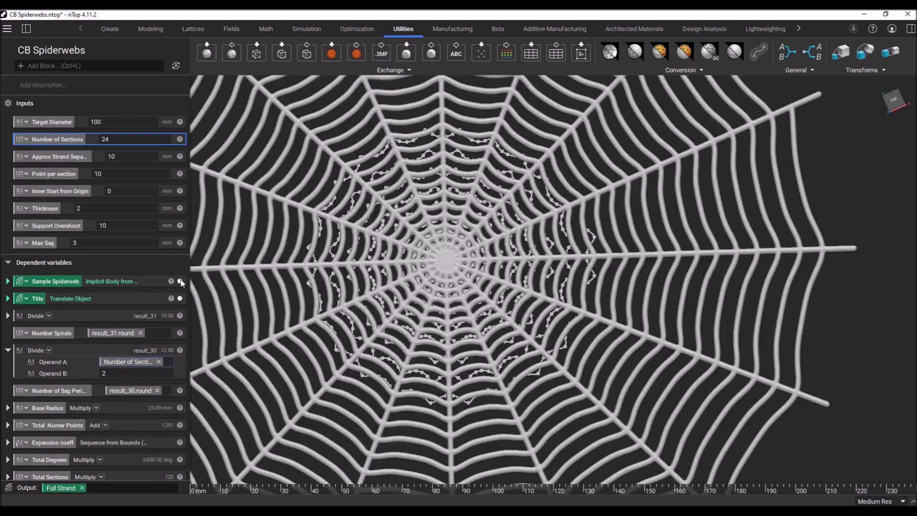
scroll(452, 266, "down", 5)
right_click_drag(483, 353, 522, 360)
scroll(512, 371, "down", 1)
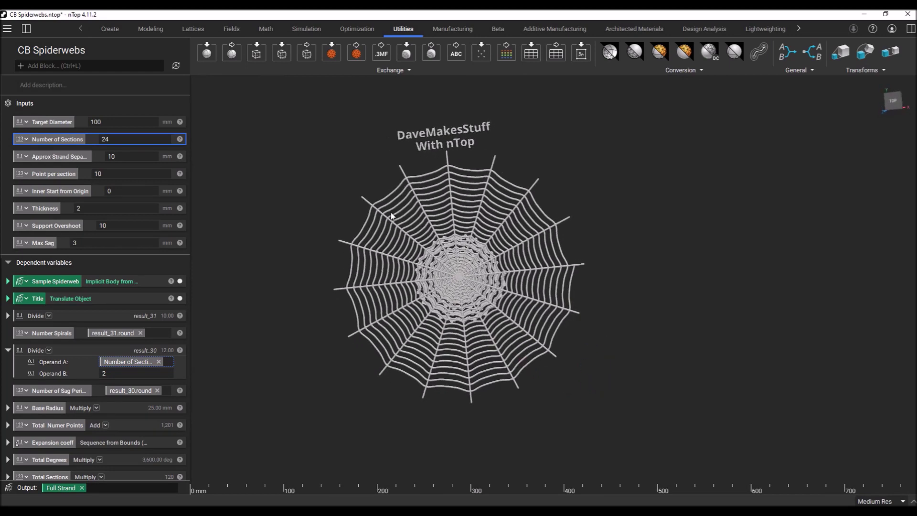
scroll(391, 215, "up", 1)
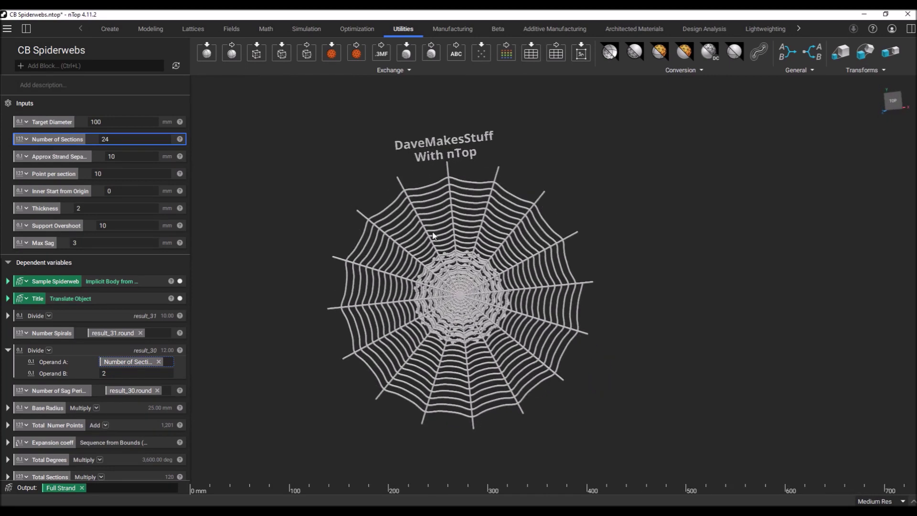
scroll(434, 235, "up", 1)
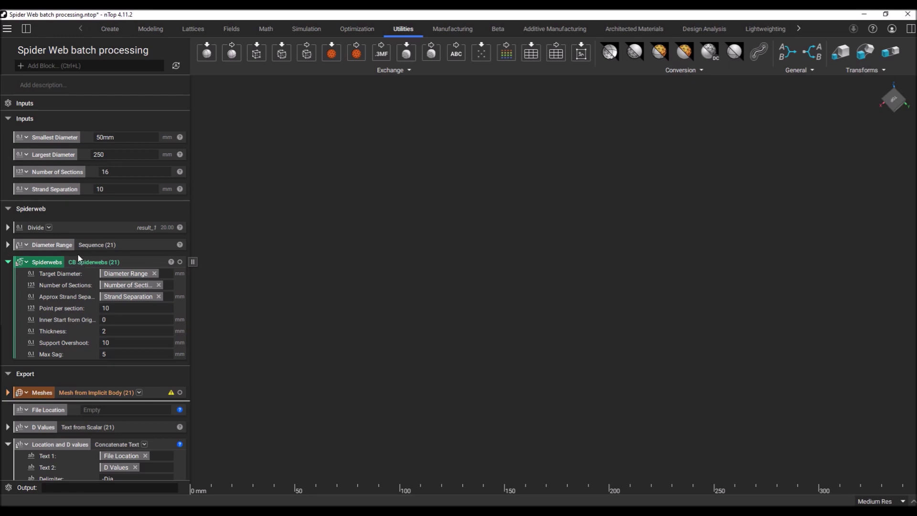
- Examine the list elements of the Diameter Range sequence in its properties, and close them
mouse_move(81, 221)
mouse_move(41, 134)
left_click(180, 245)
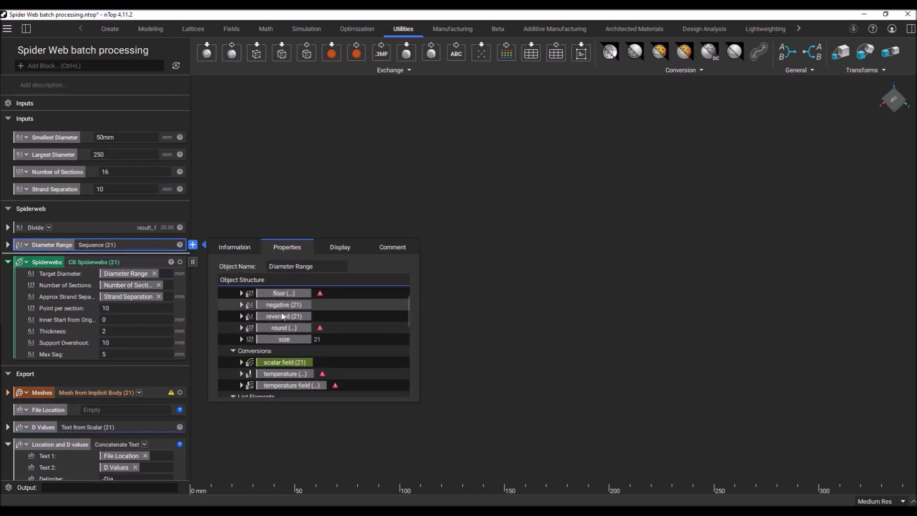
scroll(282, 323, "down", 3)
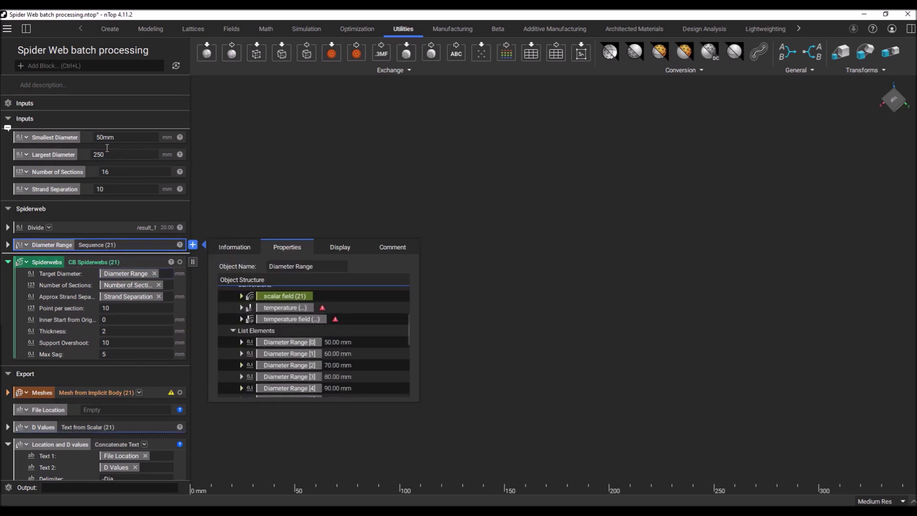
scroll(308, 336, "down", 3)
scroll(308, 335, "down", 5)
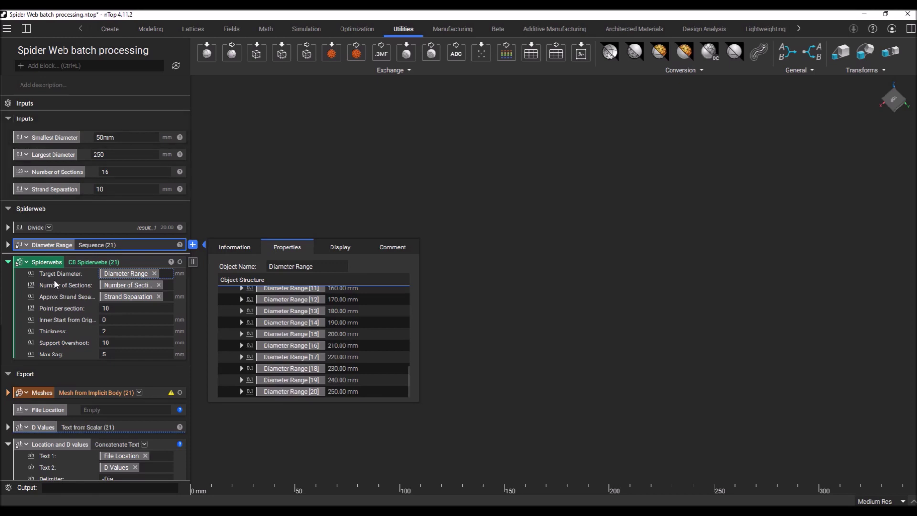
scroll(313, 348, "up", 3)
scroll(333, 338, "up", 2)
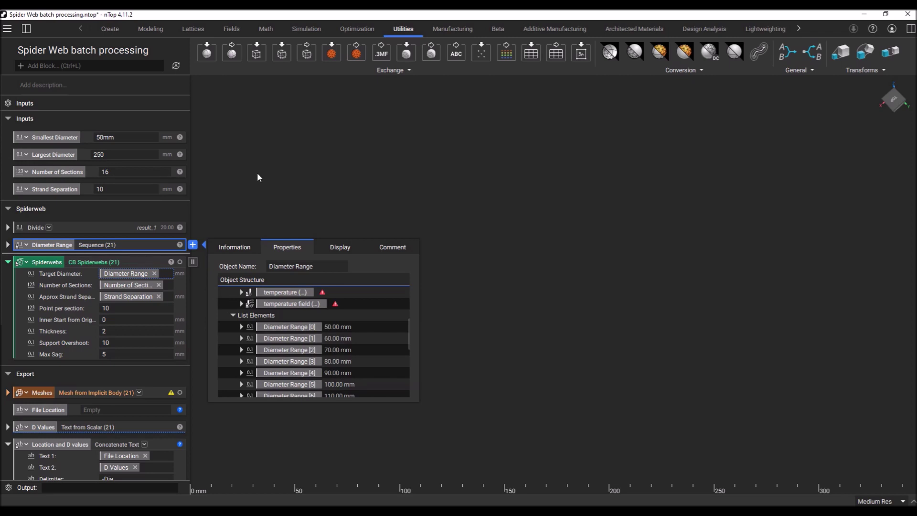
left_click(194, 208)
- Display the whole Meshes list in the Export section, inspect the overlapping webs, and hide it again
left_click_drag(36, 265, 115, 164)
scroll(119, 334, "down", 2)
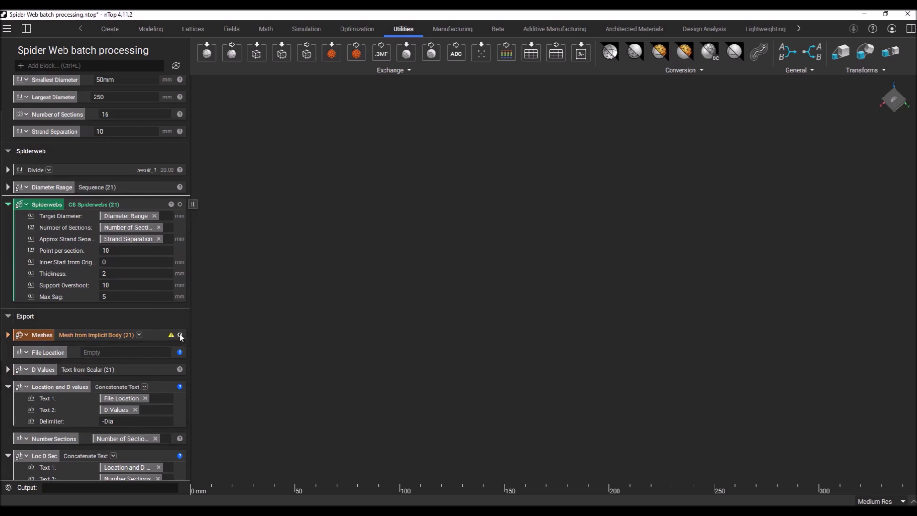
scroll(165, 300, "down", 1)
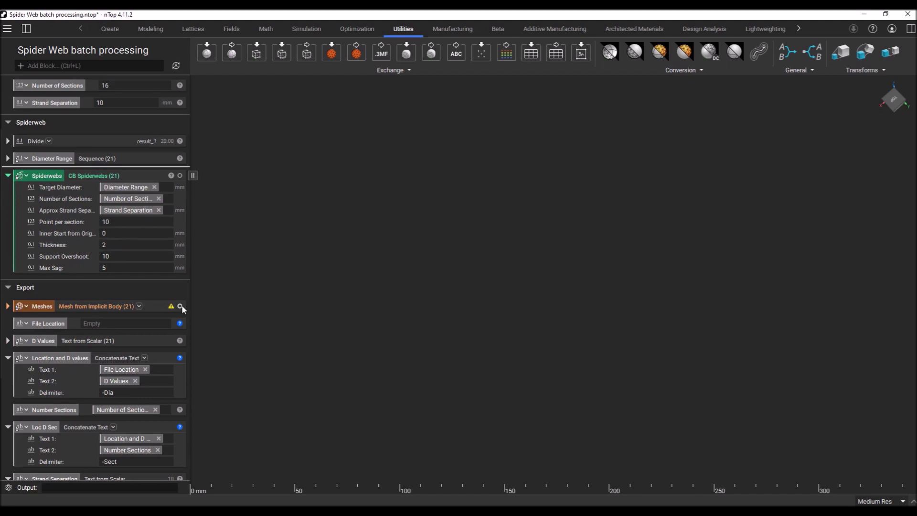
left_click(181, 306)
scroll(529, 267, "down", 2)
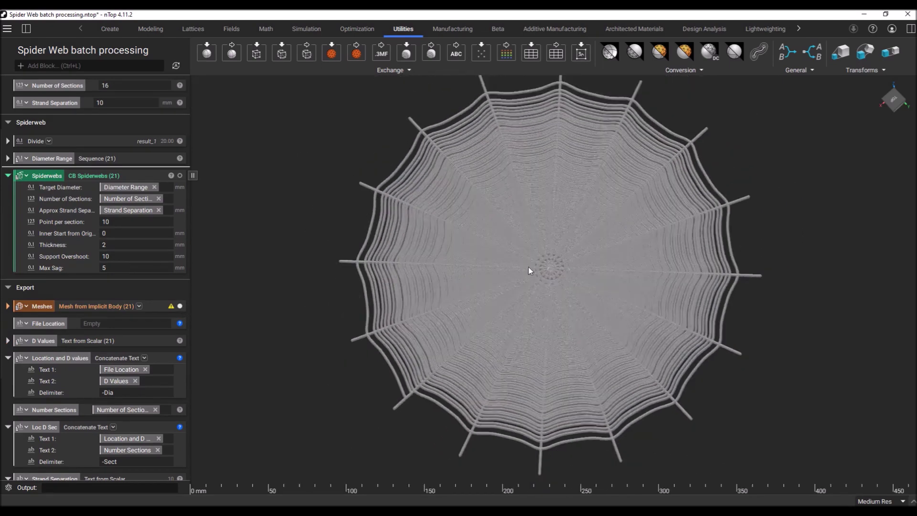
scroll(596, 254, "up", 1)
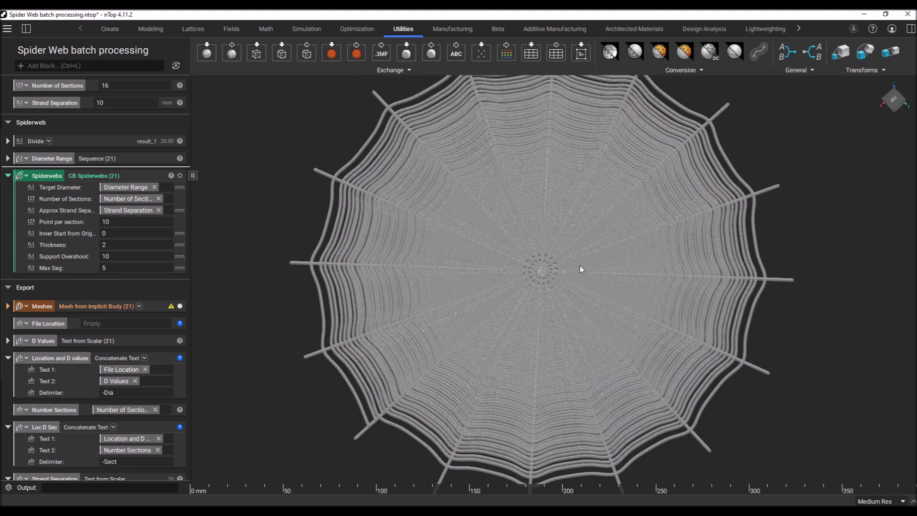
scroll(550, 269, "down", 1)
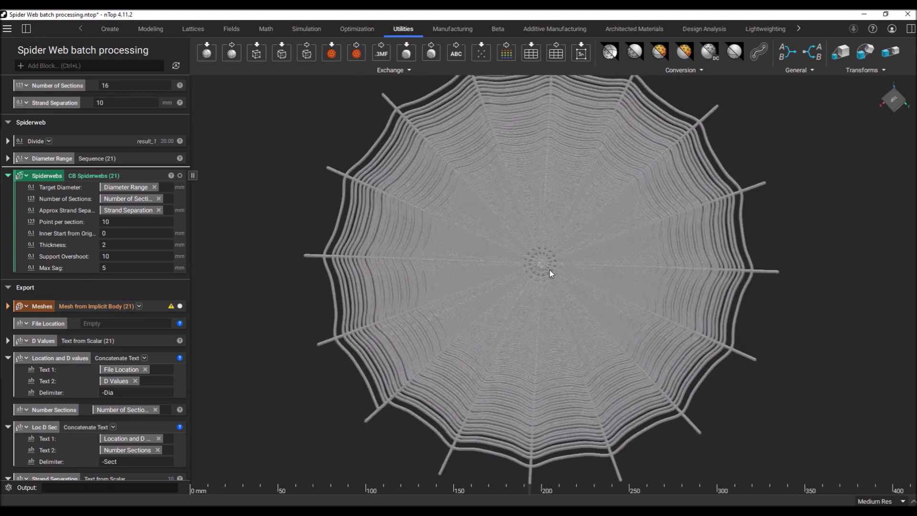
scroll(549, 272, "up", 1)
left_click(179, 306)
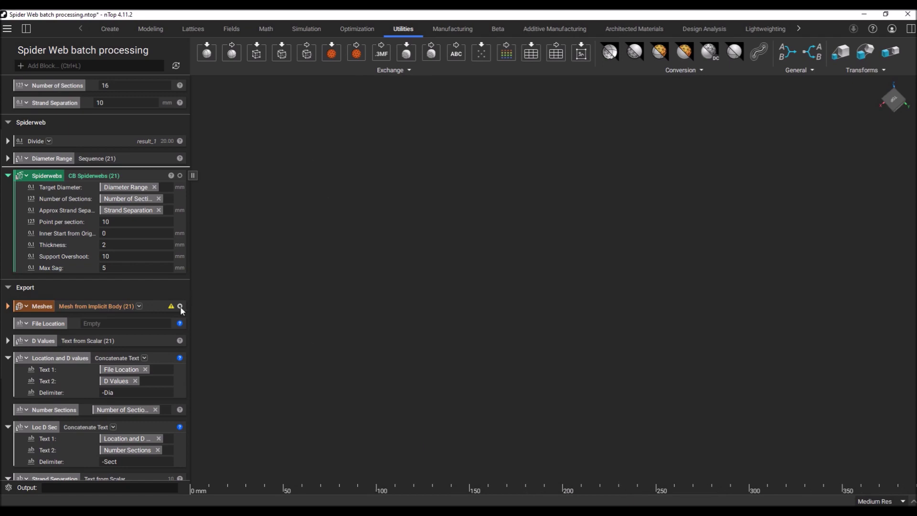
- Extract the first list element, Meshes[0], from the Meshes properties as its own block below the list
left_click(171, 306)
scroll(288, 377, "down", 1)
scroll(289, 381, "down", 1)
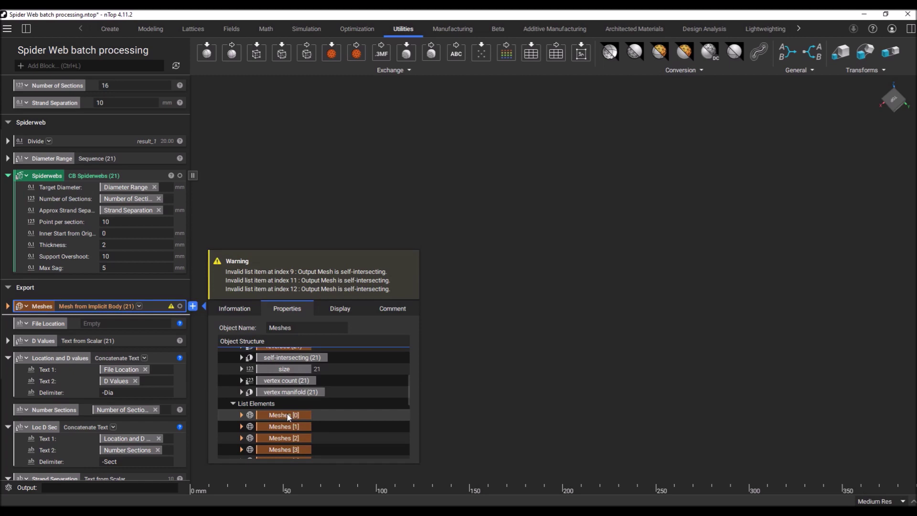
left_click_drag(288, 416, 113, 315)
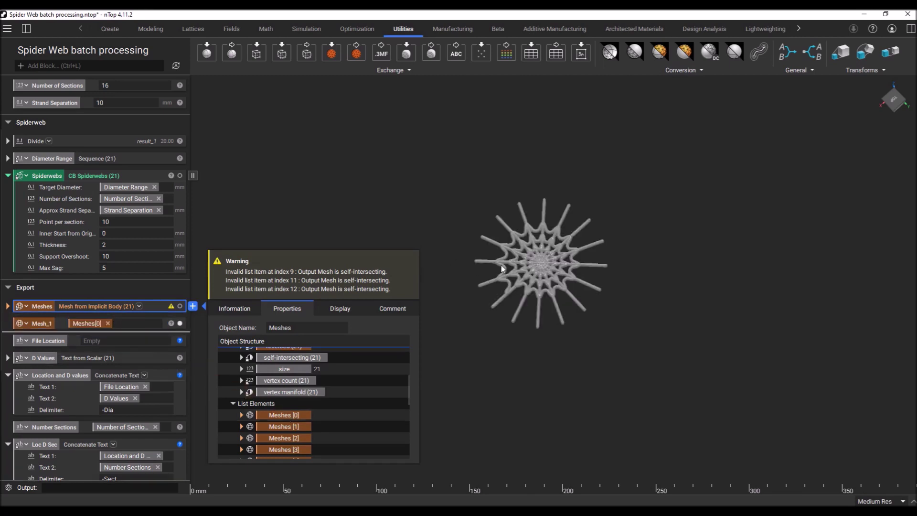
- Extract Meshes[10] as its own block and hide the Meshes[0] web
scroll(337, 435, "down", 3)
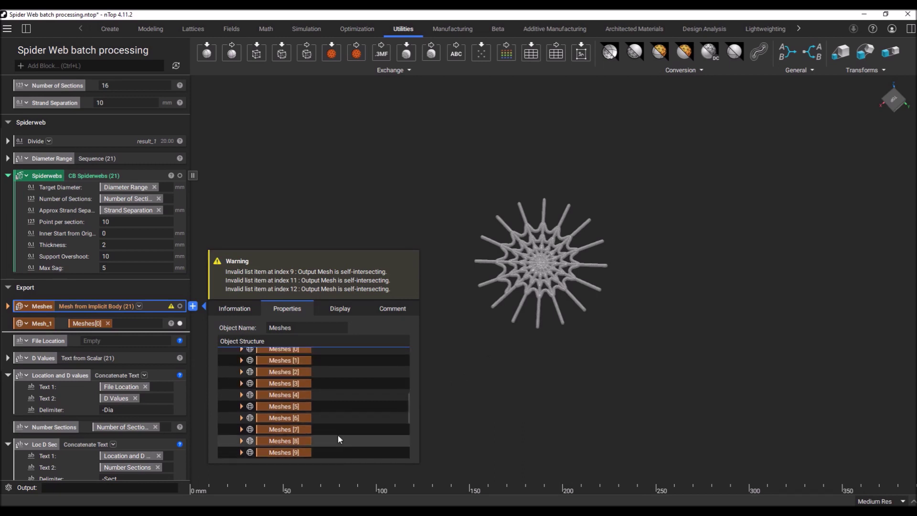
left_click_drag(303, 430, 143, 337)
left_click(180, 324)
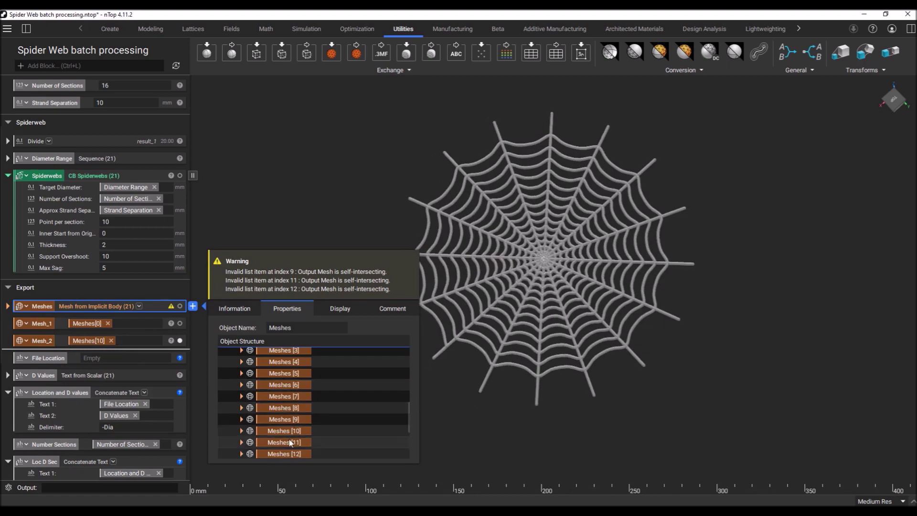
- Extract the last list element, Meshes[20], as its own block and hide the Meshes[10] web
scroll(292, 437, "down", 3)
left_click_drag(288, 451, 154, 348)
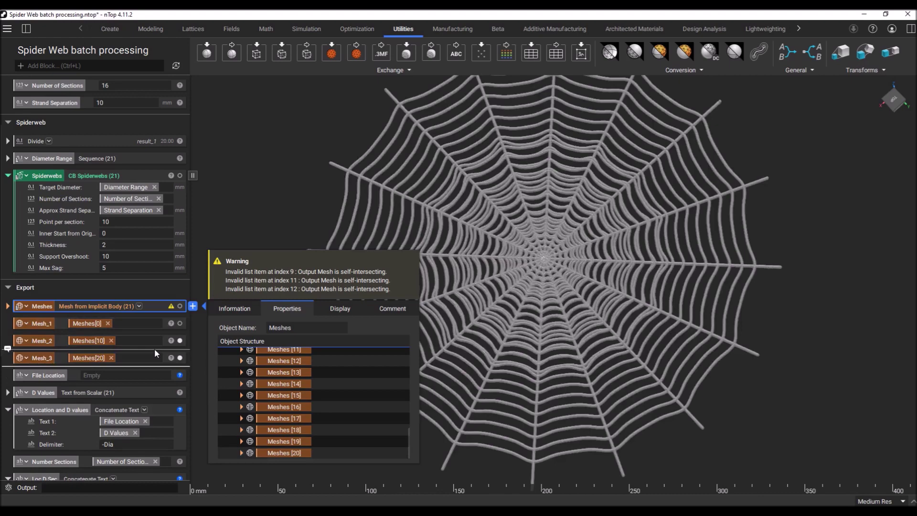
left_click(180, 341)
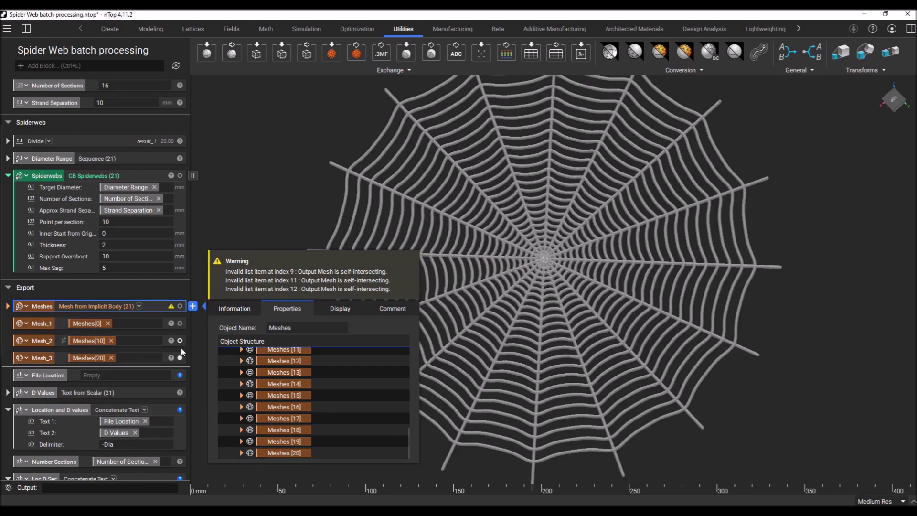
- Examine the strands and centre of the Meshes[20] web up close and from different angles
scroll(537, 260, "up", 5)
scroll(598, 198, "up", 5)
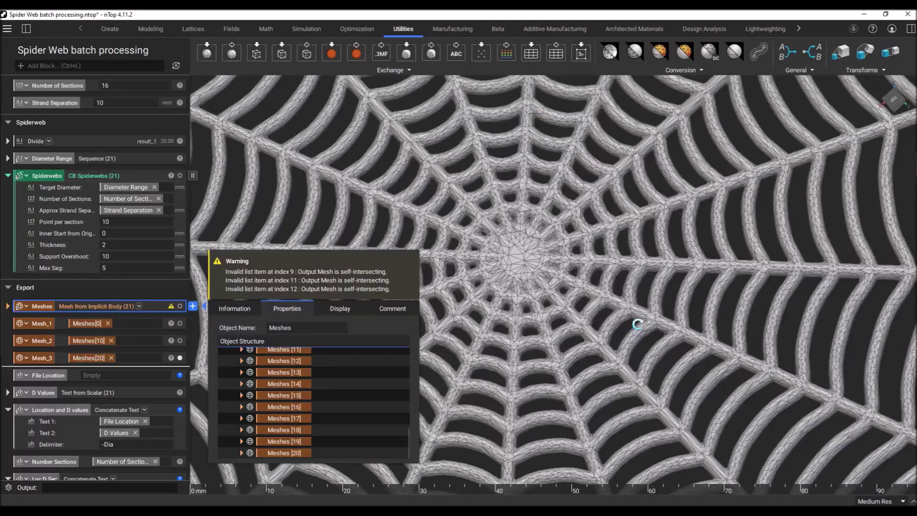
right_click_drag(638, 324, 586, 328)
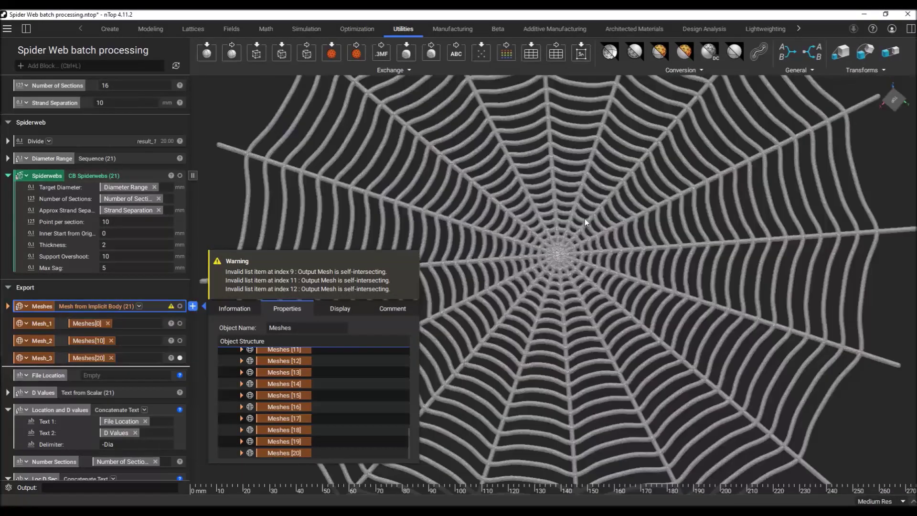
scroll(580, 271, "up", 2)
scroll(580, 271, "down", 1)
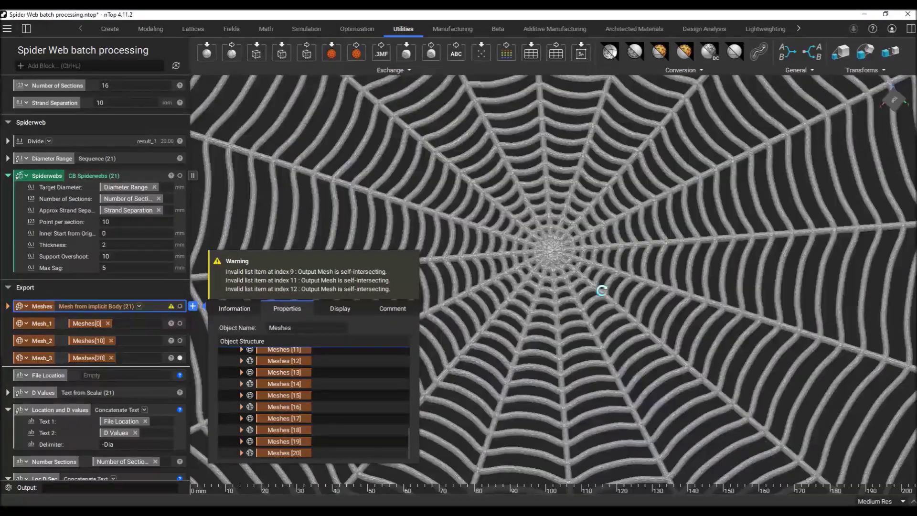
right_click_drag(602, 291, 568, 278)
scroll(589, 195, "down", 3)
scroll(568, 276, "up", 2)
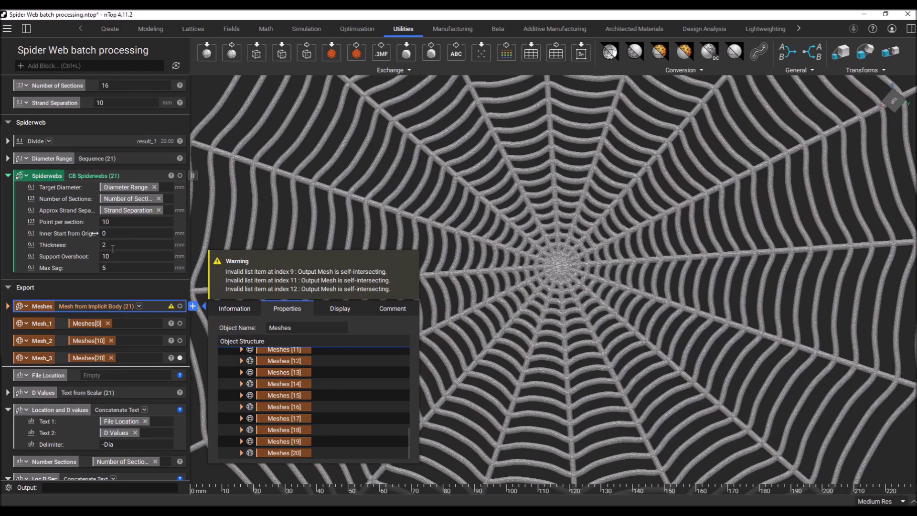
scroll(567, 265, "down", 4)
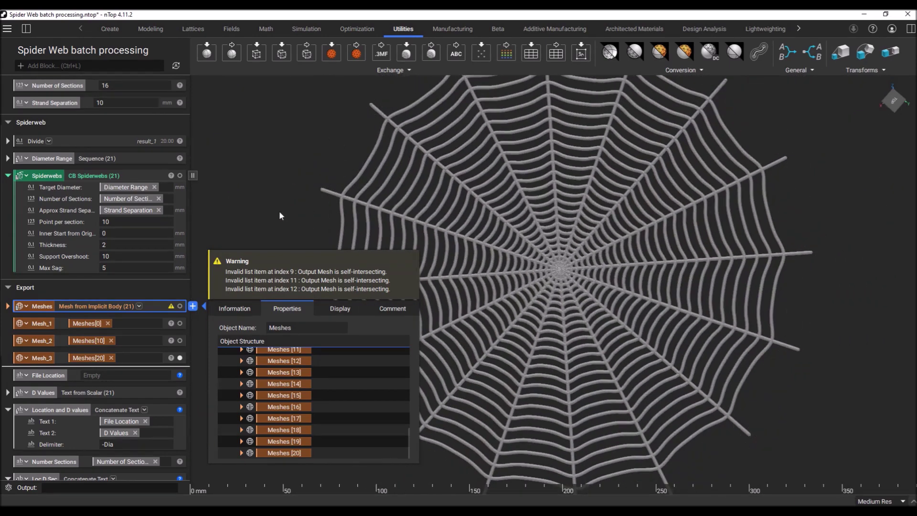
- Delete the three extracted mesh blocks for Meshes[0], Meshes[10] and Meshes[20] from the Export section
left_click(58, 325)
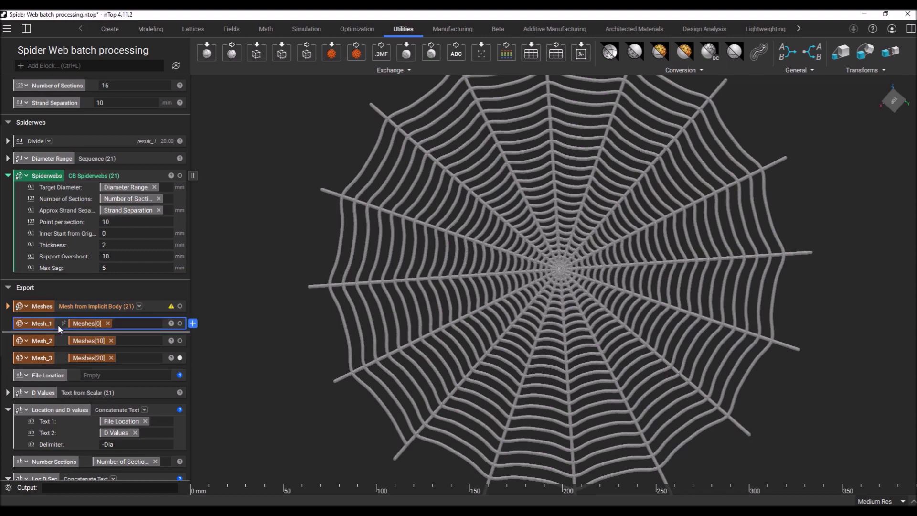
key("Delete")
left_click(56, 324)
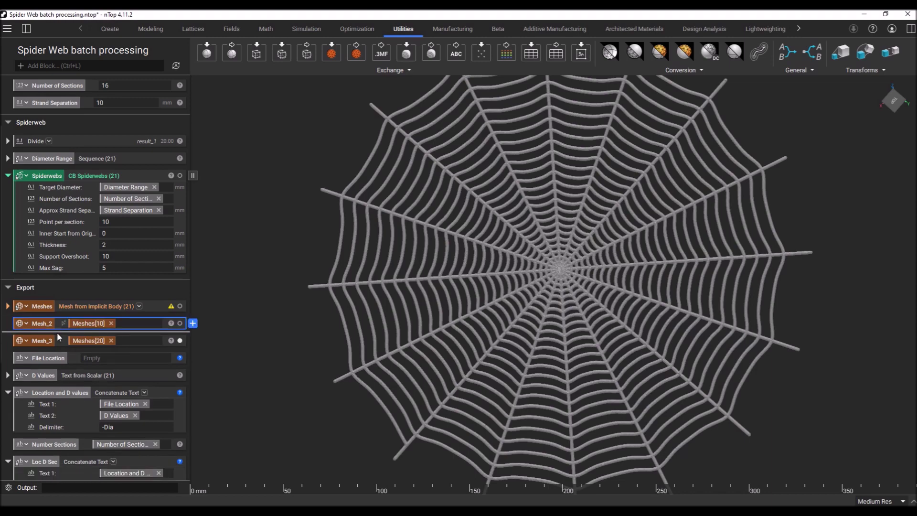
key("Delete")
left_click(58, 325)
key("Delete")
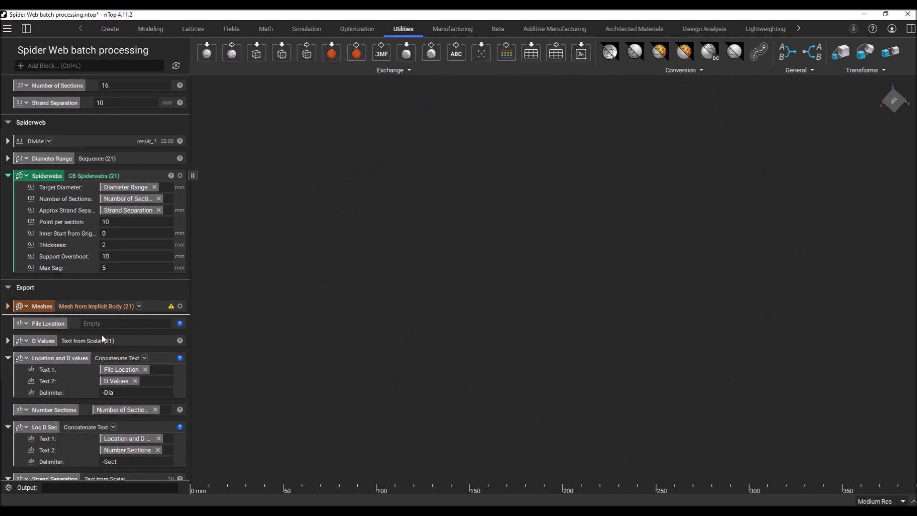
- Examine the Export section's text and concatenation blocks leading to Export Mesh, along with the inputs that feed them
scroll(102, 335, "down", 3)
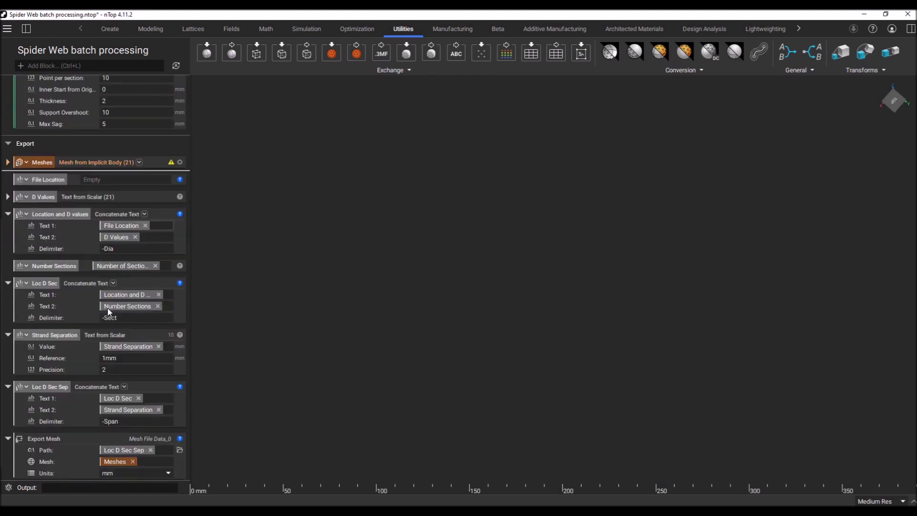
scroll(107, 308, "down", 1)
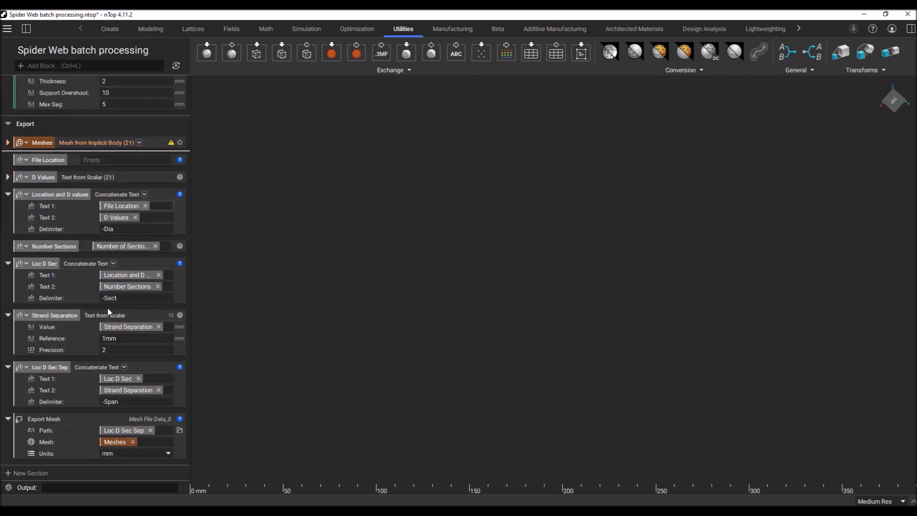
scroll(97, 253, "up", 1)
scroll(98, 254, "down", 1)
scroll(129, 184, "up", 3)
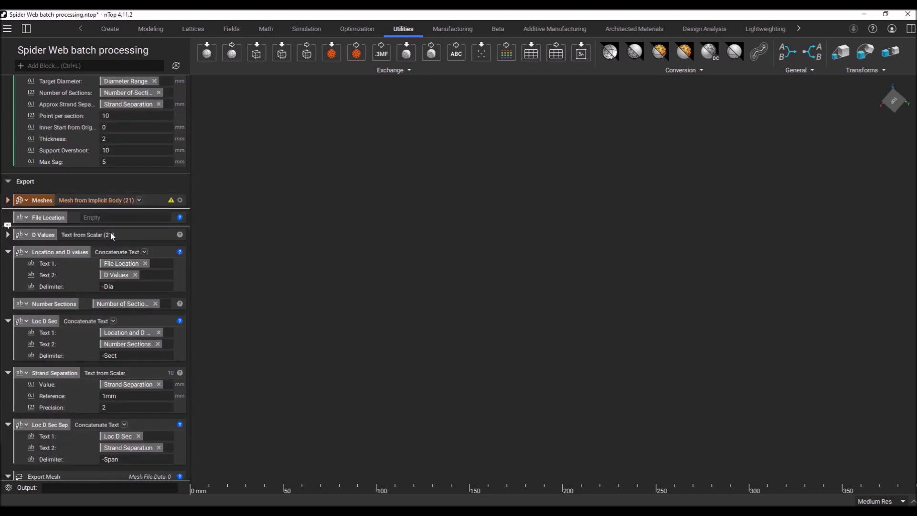
scroll(110, 237, "up", 10)
scroll(122, 180, "down", 9)
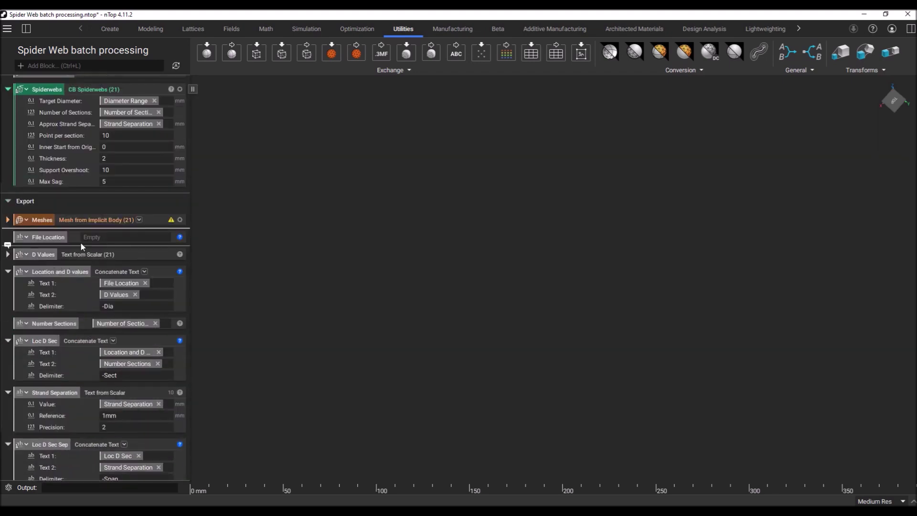
scroll(82, 242, "down", 2)
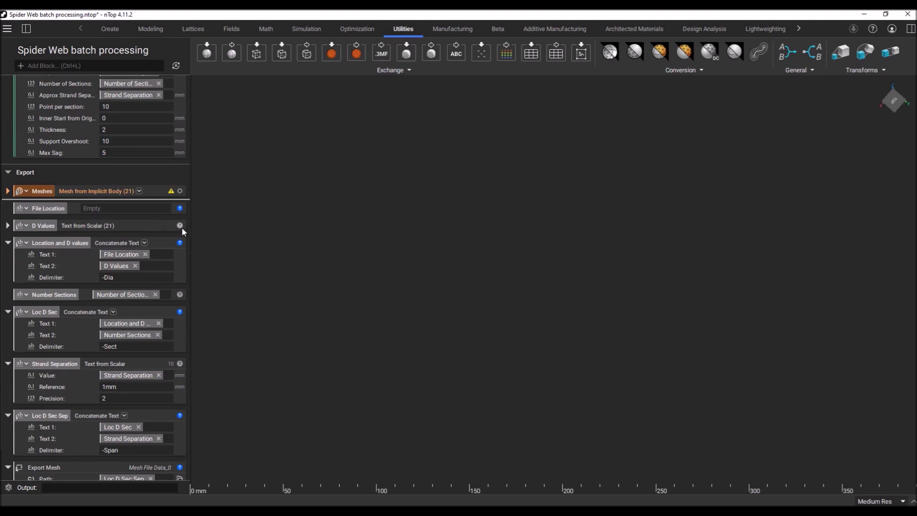
- Examine the list elements of D Values in its properties, and close them
mouse_move(181, 227)
scroll(312, 289, "down", 3)
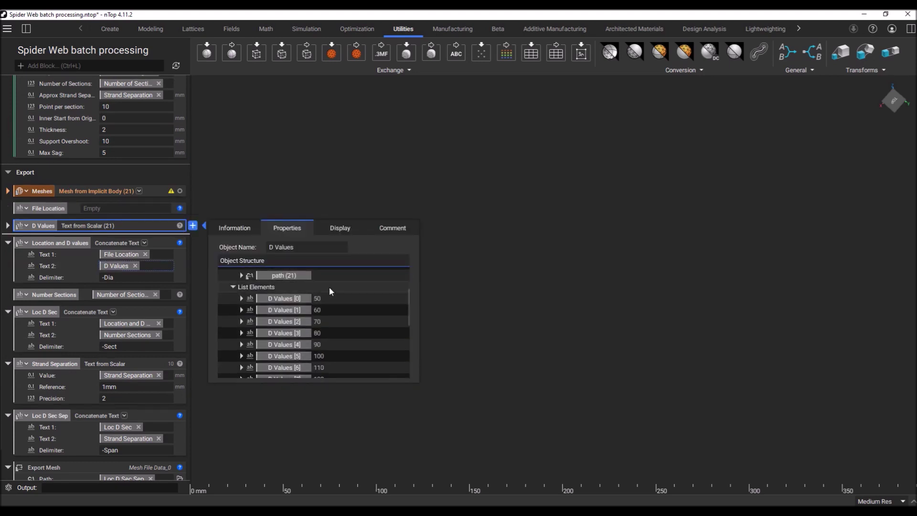
scroll(331, 298, "up", 2)
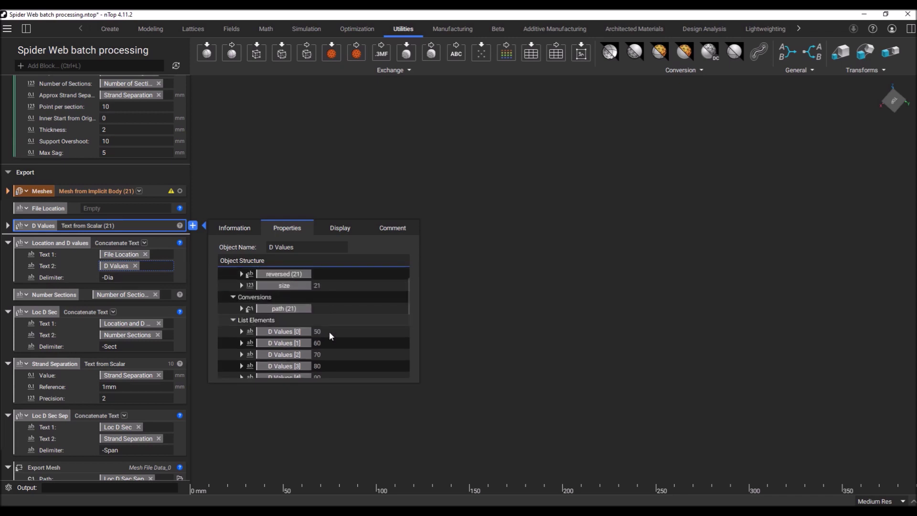
scroll(323, 333, "down", 1)
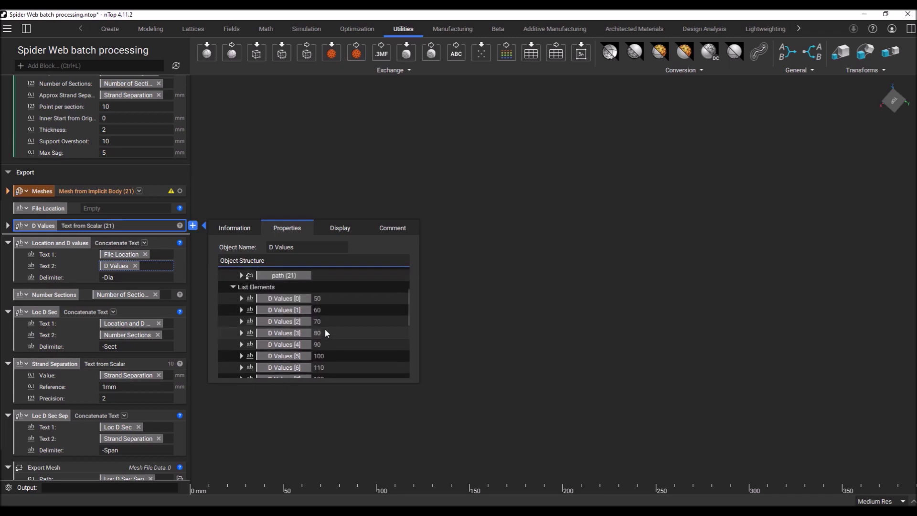
left_click(301, 176)
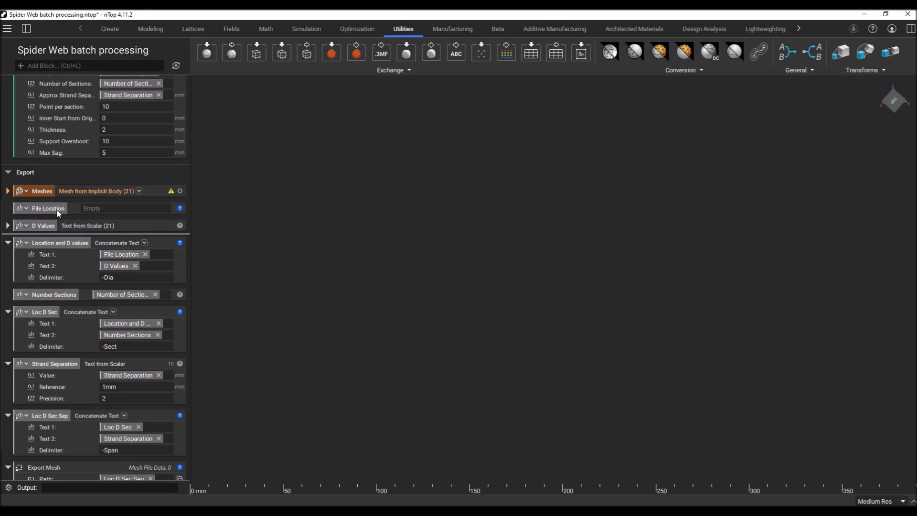
- Examine the delimiter in the Location and D values block and the concatenation blocks that follow it
left_click(109, 280)
left_click(109, 279)
scroll(116, 268, "down", 2)
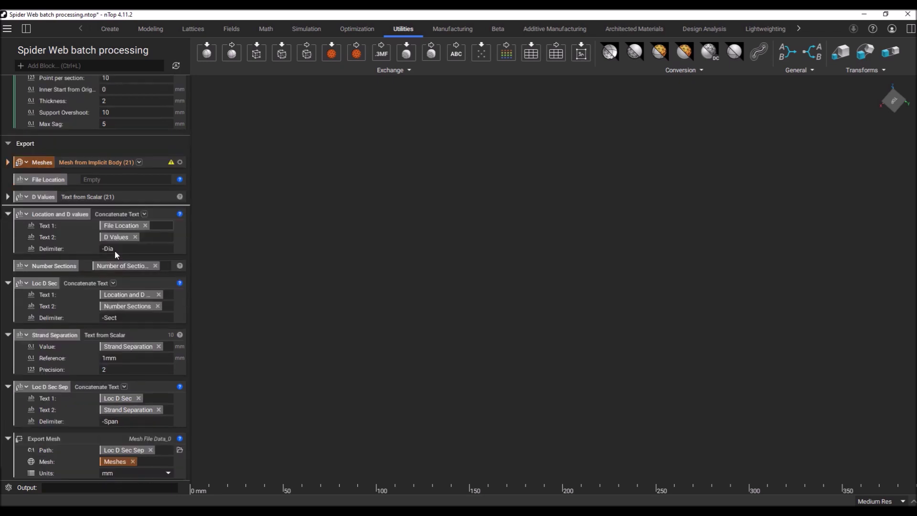
- Trace the Number of Sections and Strand Separation inputs through the Loc D Sec and Loc D Sec Sep concatenation blocks
scroll(115, 251, "down", 1)
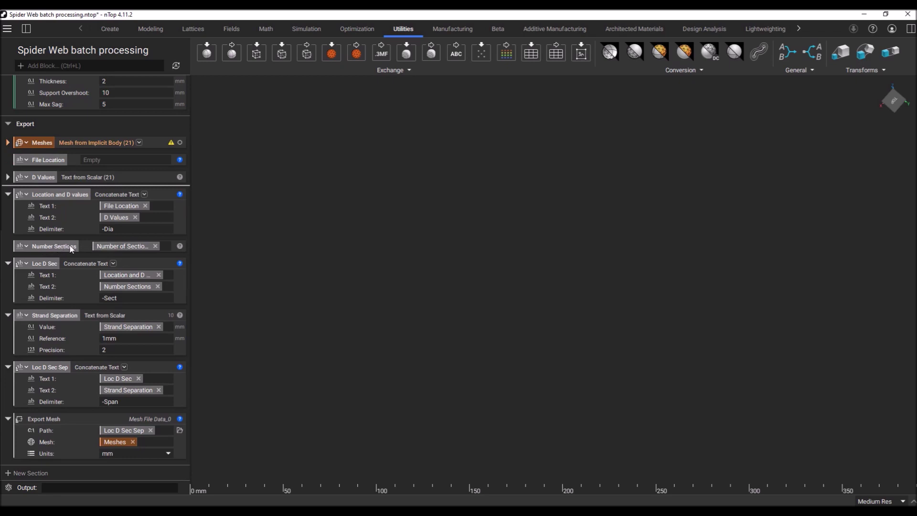
scroll(93, 218, "up", 4)
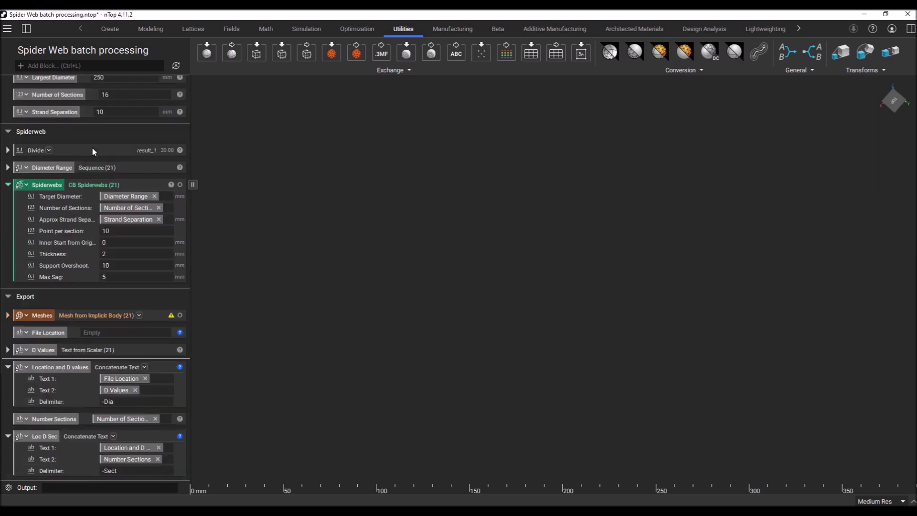
scroll(101, 264, "down", 4)
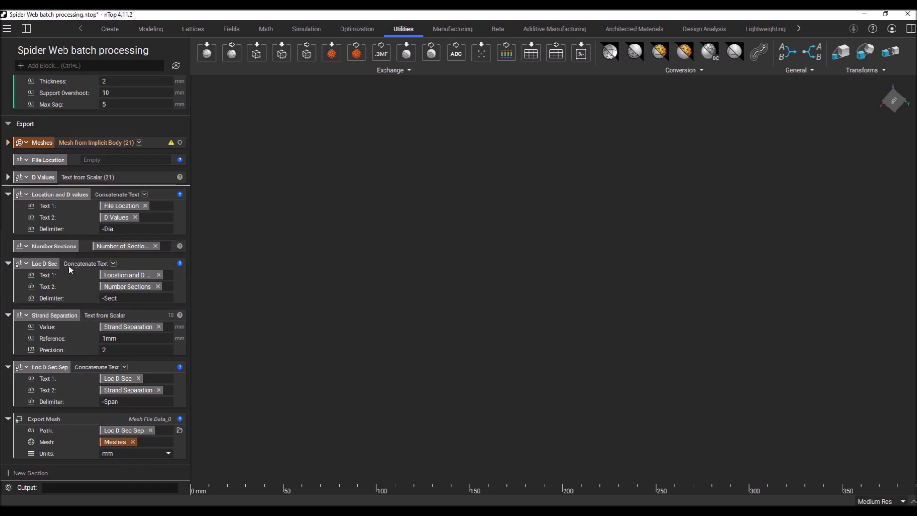
left_click(108, 299)
left_click(110, 318)
scroll(113, 239, "up", 3)
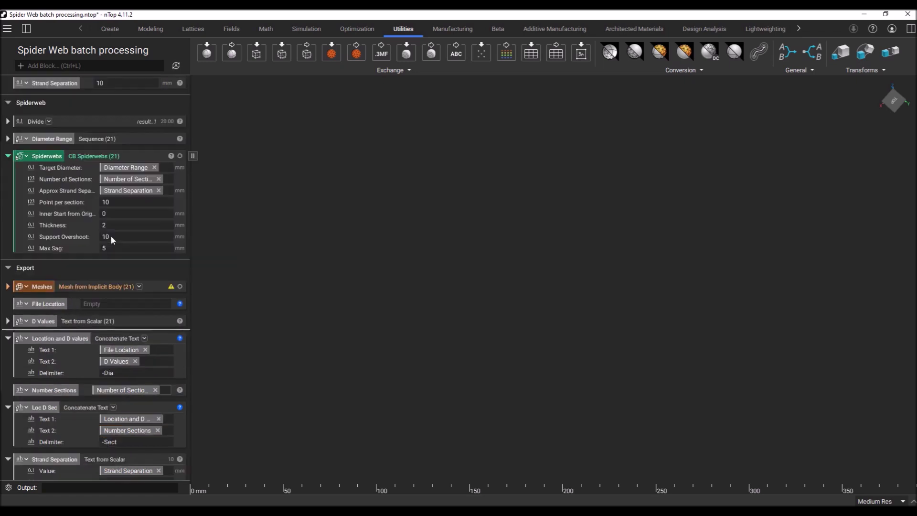
scroll(99, 171, "up", 1)
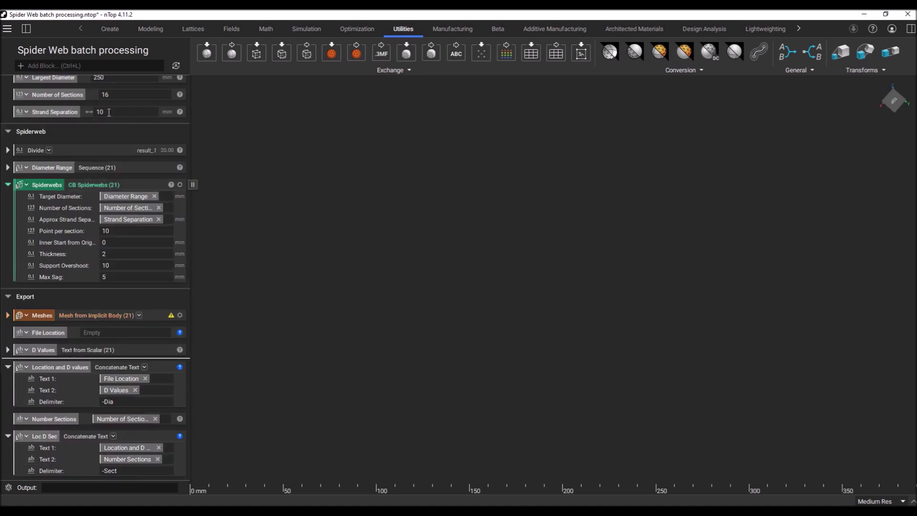
scroll(149, 368, "down", 5)
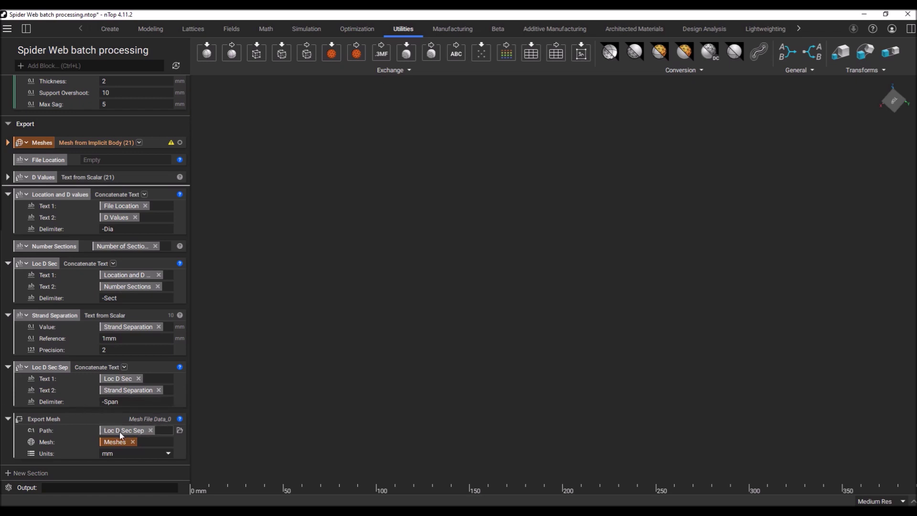
- Review the block sequence from the diameter inputs through Spiderwebs and Meshes to the Export Mesh path
scroll(120, 432, "up", 2)
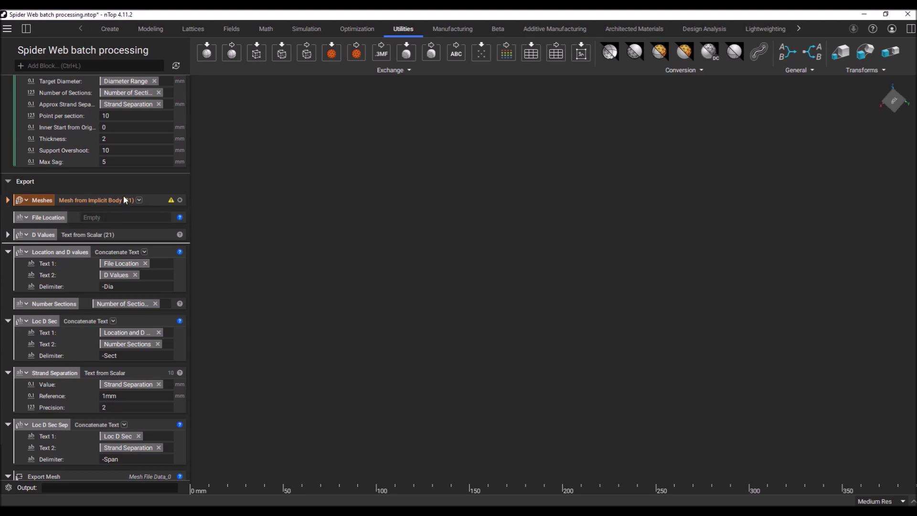
scroll(128, 234, "down", 2)
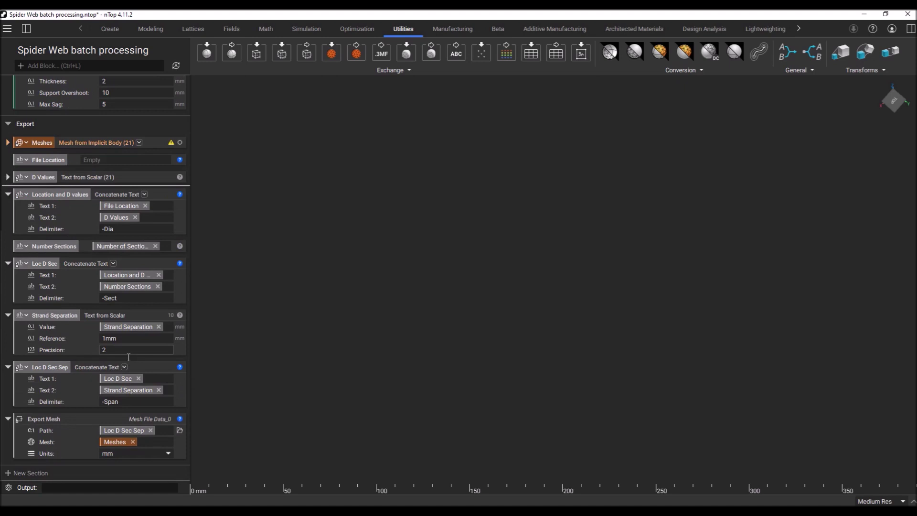
scroll(128, 356, "up", 10)
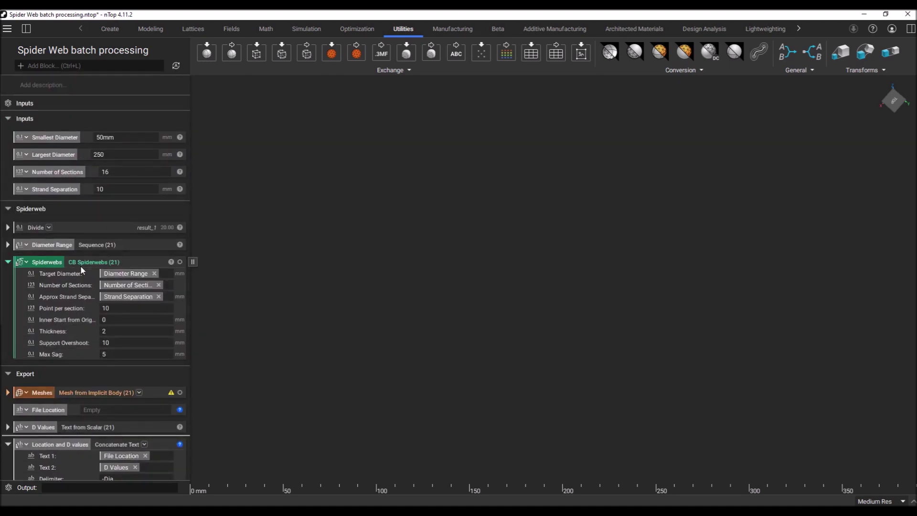
scroll(78, 386, "down", 3)
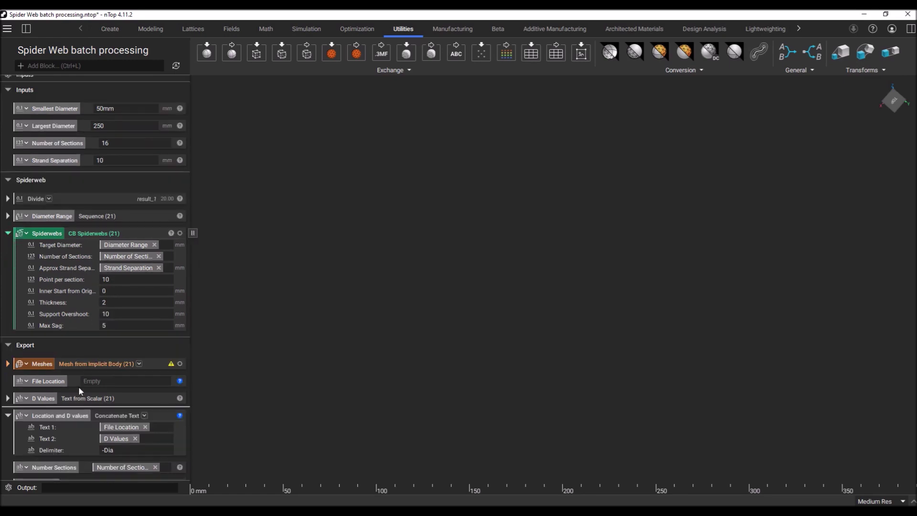
scroll(78, 386, "down", 2)
scroll(78, 386, "up", 5)
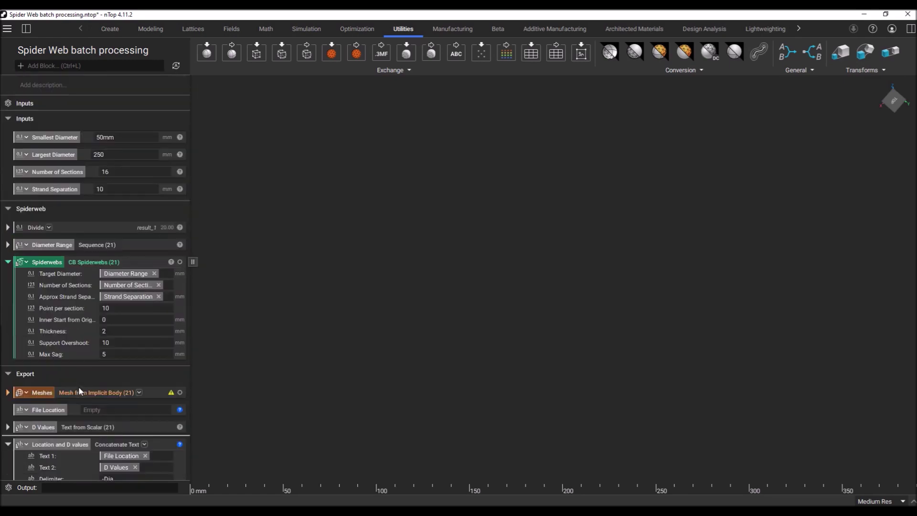
scroll(121, 194, "down", 2)
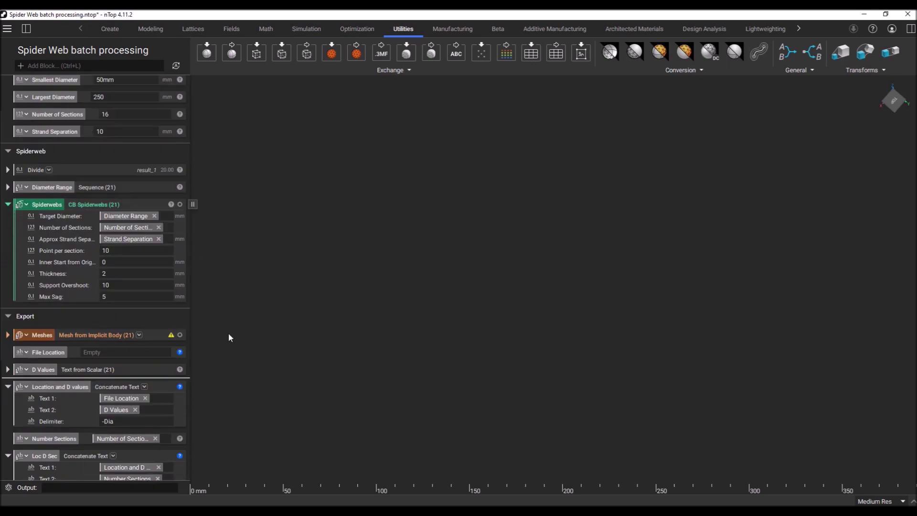
- Show the Meshes block in the viewport and inspect the overlapping spiderwebs up close
left_click(180, 335)
scroll(394, 249, "down", 4)
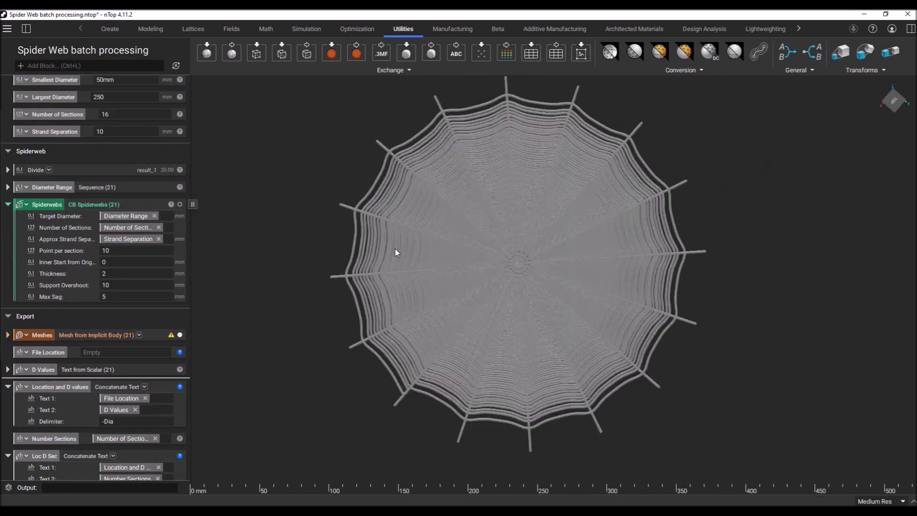
scroll(463, 179, "up", 2)
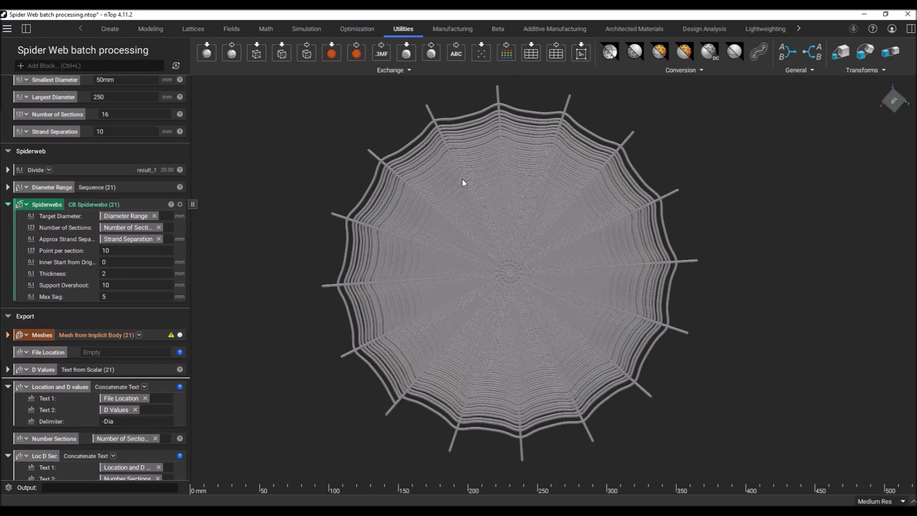
scroll(462, 179, "down", 1)
scroll(492, 249, "up", 1)
right_click_drag(506, 245, 508, 267)
scroll(507, 268, "down", 1)
scroll(471, 252, "up", 1)
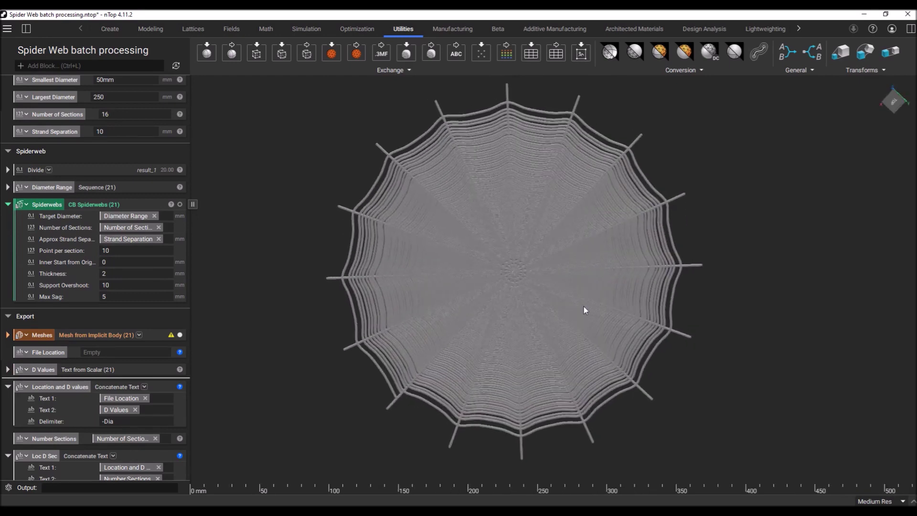
- Check the Inputs section against the displayed webs, and hide the Meshes block
scroll(112, 132, "up", 2)
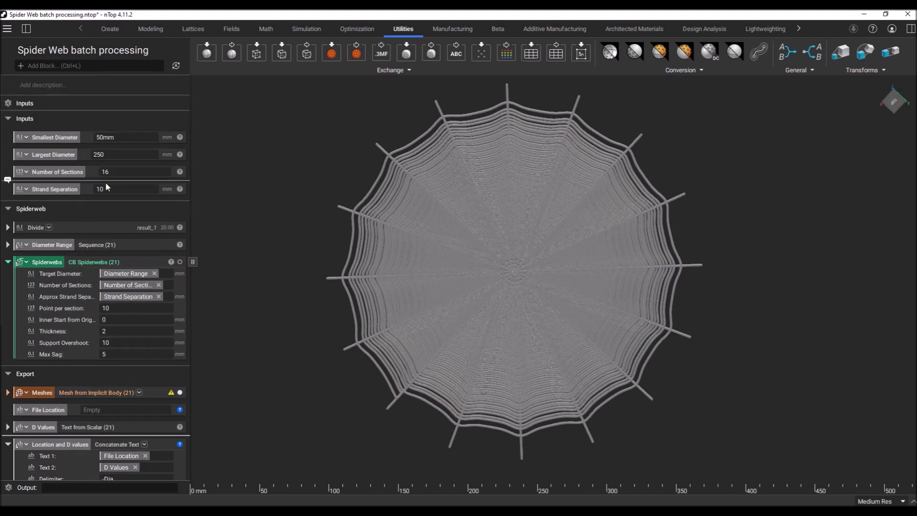
scroll(110, 173, "down", 2)
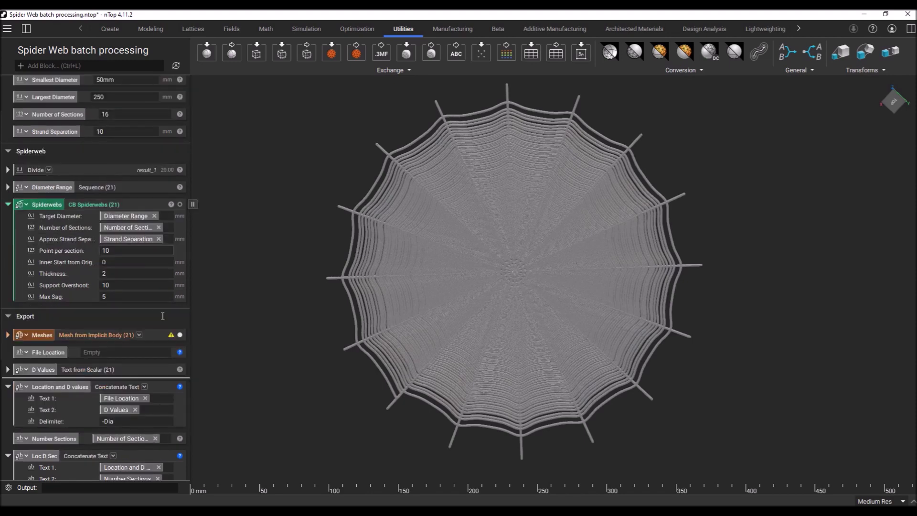
scroll(449, 270, "up", 2)
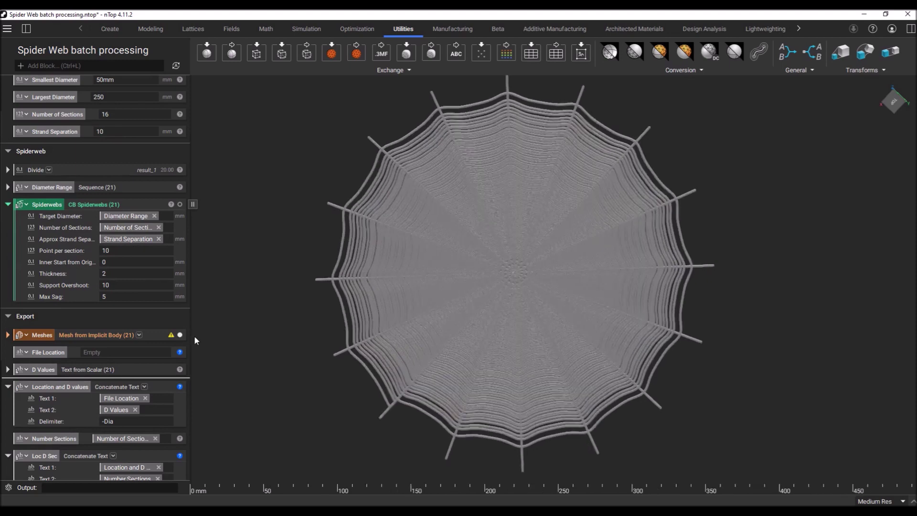
left_click(180, 336)
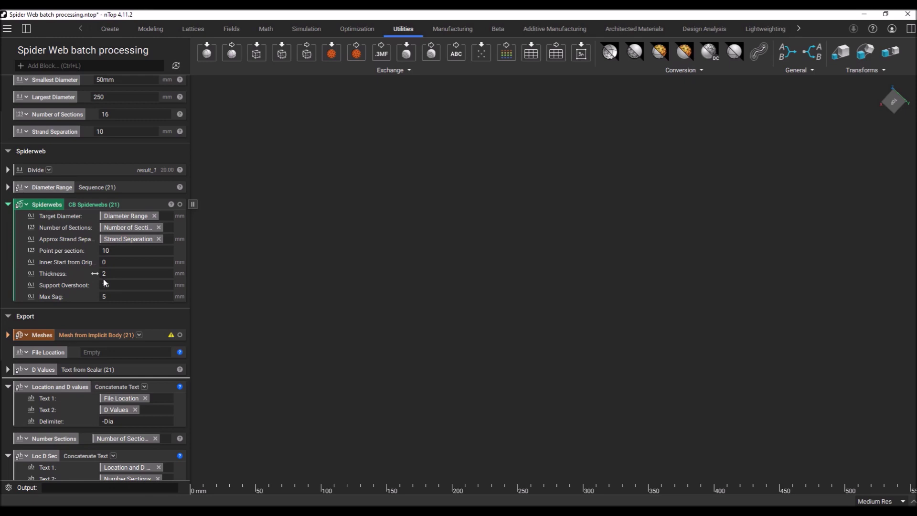
scroll(105, 283, "up", 2)
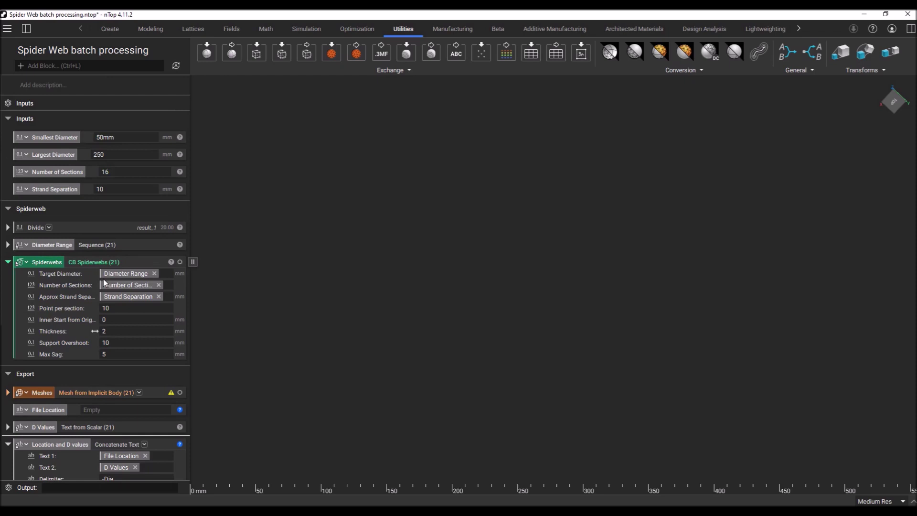
scroll(115, 255, "down", 2)
scroll(112, 255, "up", 2)
scroll(115, 248, "down", 2)
scroll(111, 234, "up", 2)
scroll(113, 163, "down", 6)
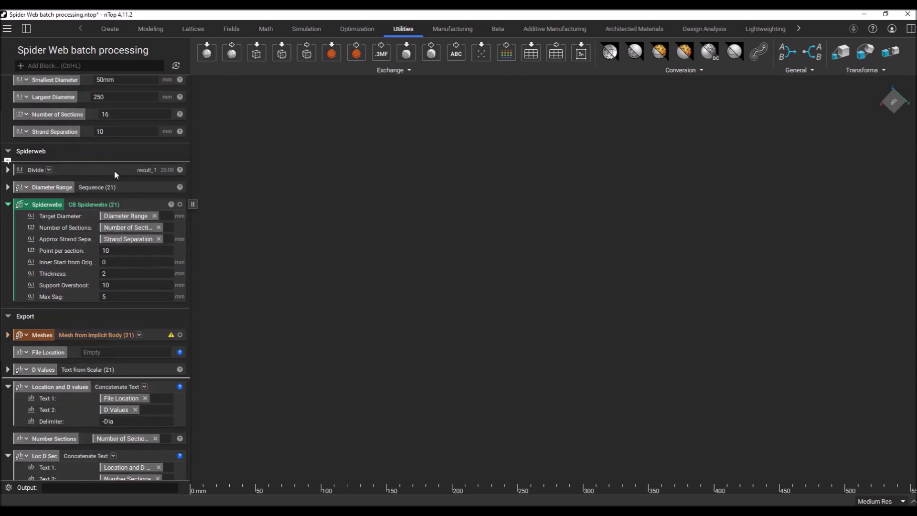
scroll(114, 179, "up", 3)
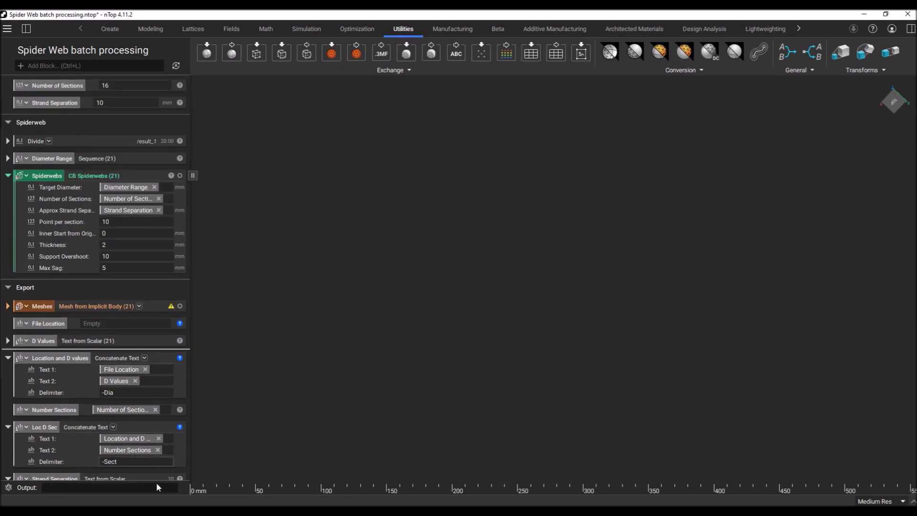
- Switch to the browser and look over the nTop Community home page
key("alt+Tab")
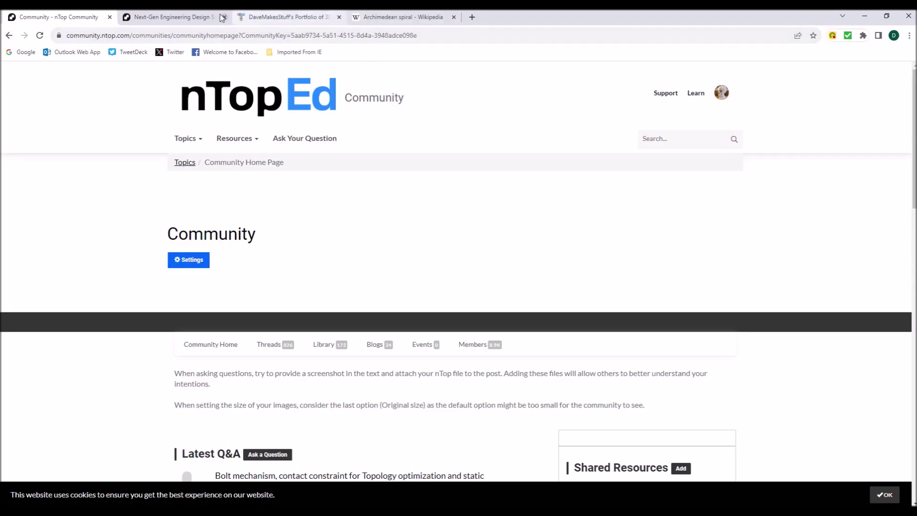
scroll(303, 170, "down", 2)
scroll(304, 171, "up", 2)
scroll(303, 172, "down", 5)
scroll(303, 172, "up", 5)
- Open the designer's Thangs portfolio and browse the pinned and most recent models, including the spiderwebs
left_click(275, 18)
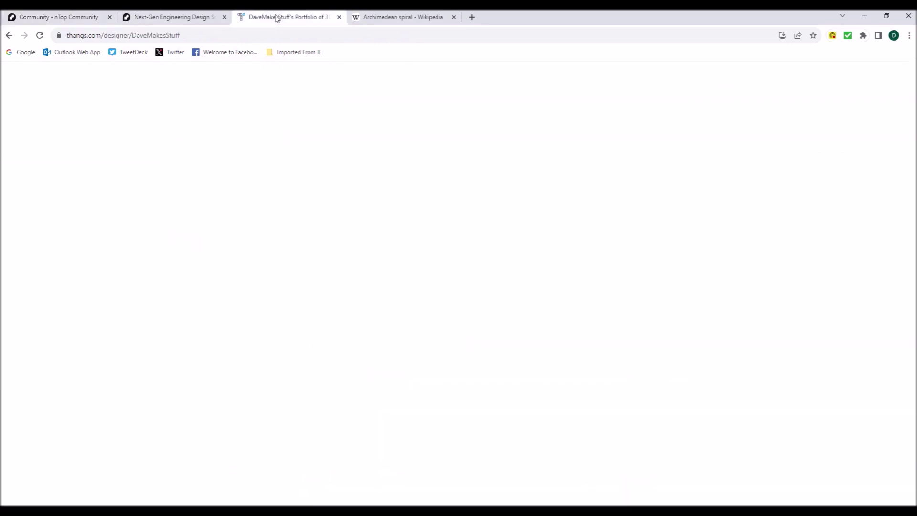
scroll(603, 160, "down", 1)
scroll(604, 160, "down", 2)
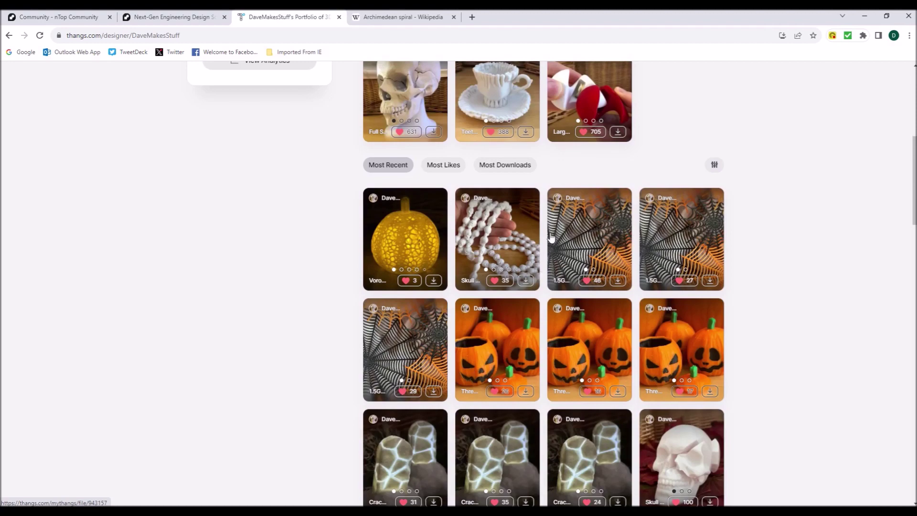
scroll(551, 237, "up", 7)
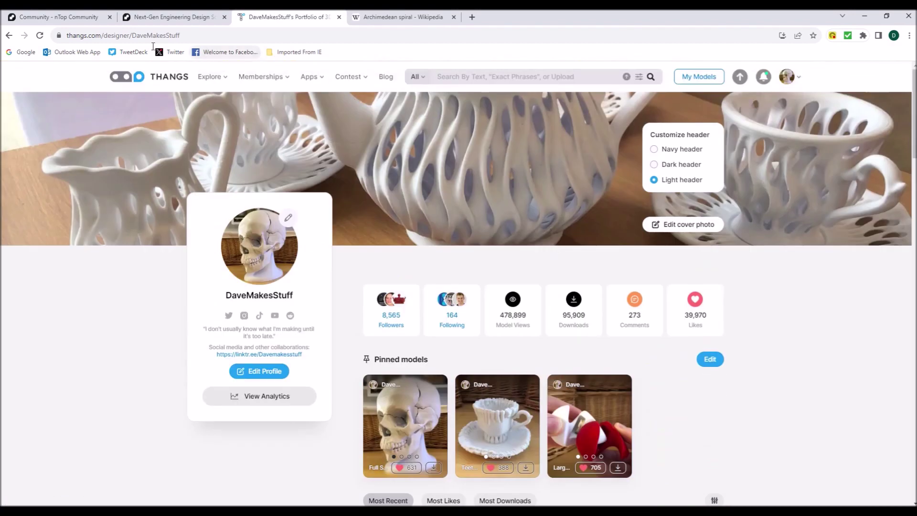
- Revisit the nTop Community page, and browse the ntop.com home page
left_click(55, 17)
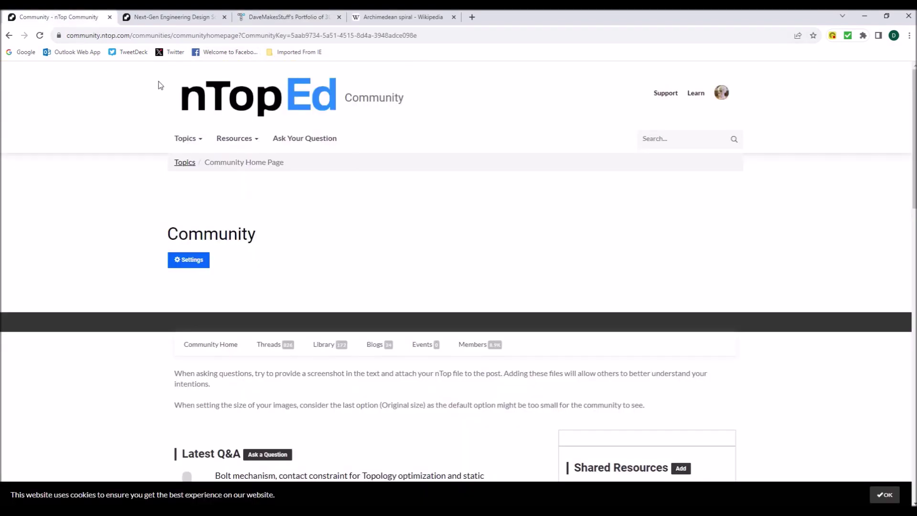
left_click(176, 18)
scroll(407, 231, "down", 5)
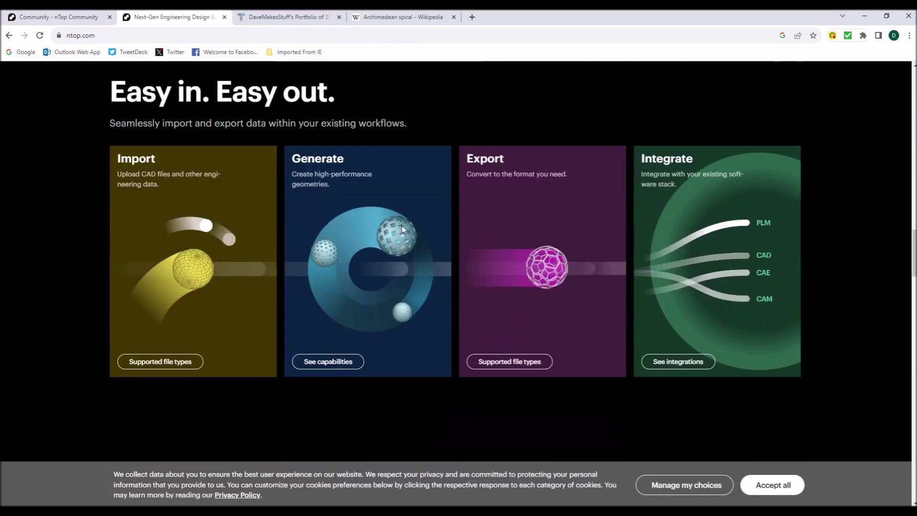
scroll(406, 231, "up", 12)
scroll(405, 231, "up", 10)
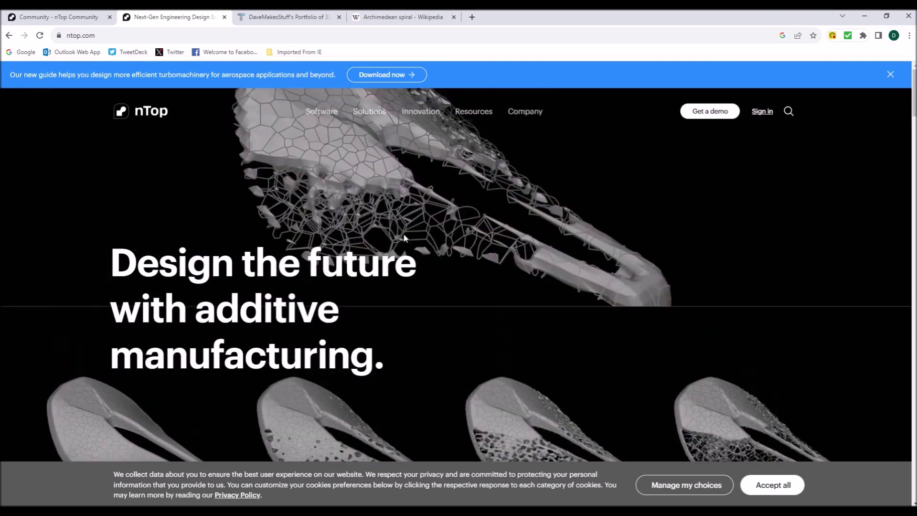
scroll(387, 221, "down", 5)
scroll(387, 222, "up", 5)
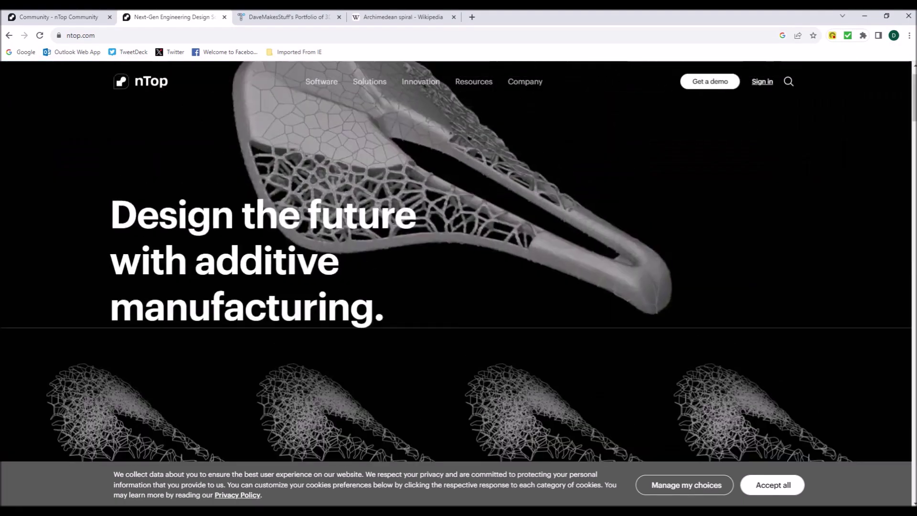